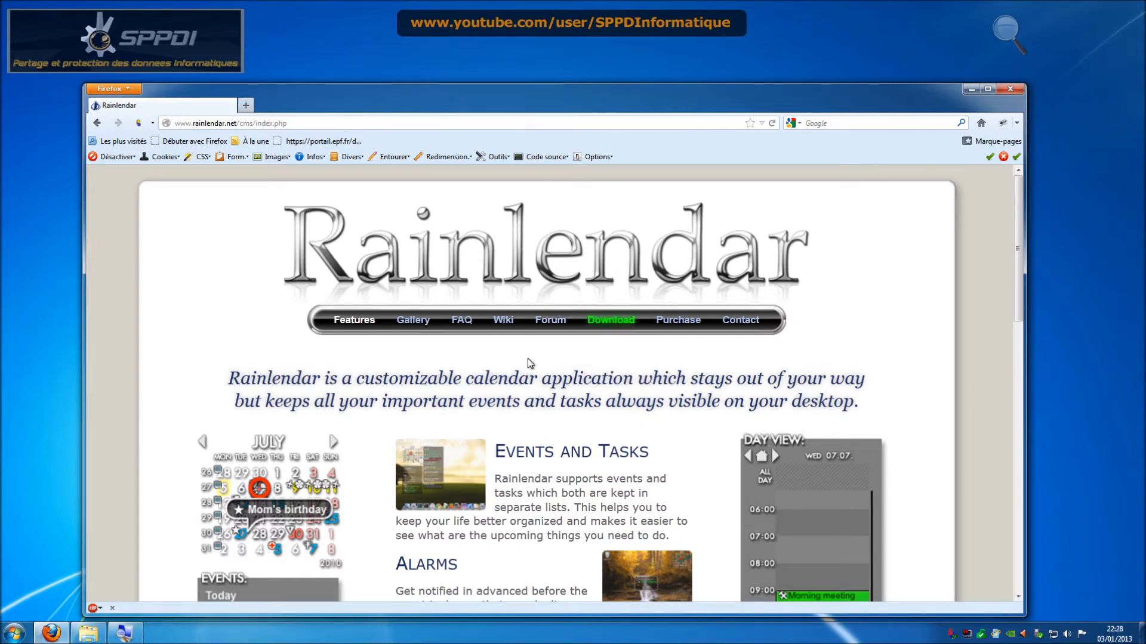
Request the free Rainlendar Lite 2.11 for Windows from the site's Download page, then dismiss the save prompt.
{"action": "mouse_move", "coordinate": [604, 325]}
{"action": "left_click", "coordinate": [611, 339]}
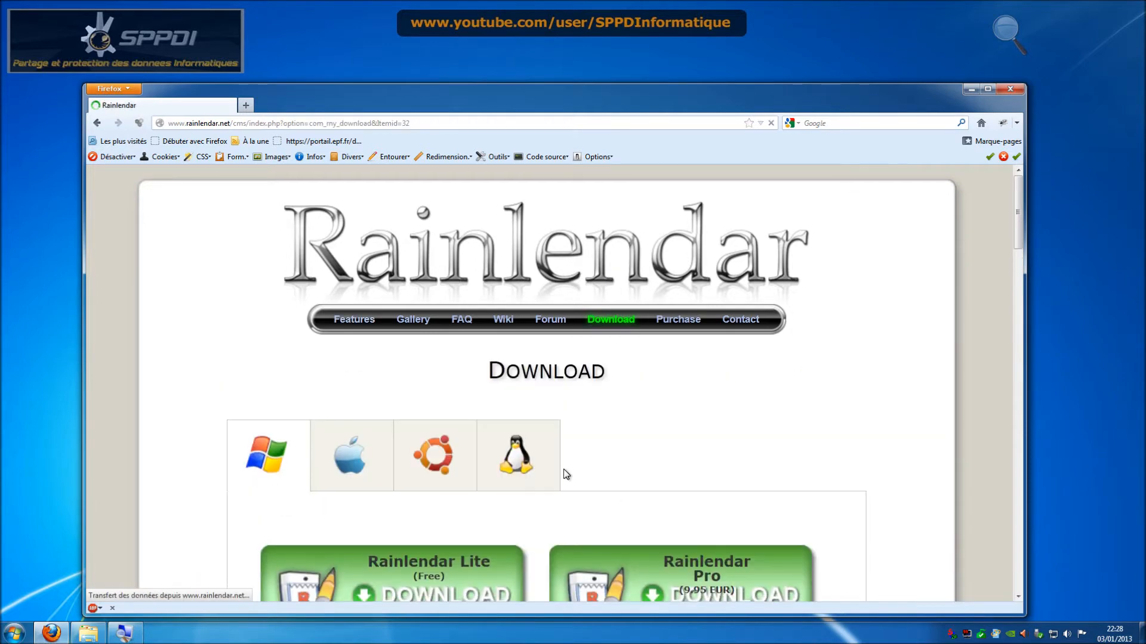
{"action": "scroll", "coordinate": [555, 472], "scroll_direction": "down", "scroll_amount": 1}
{"action": "scroll", "coordinate": [554, 471], "scroll_direction": "down", "scroll_amount": 3}
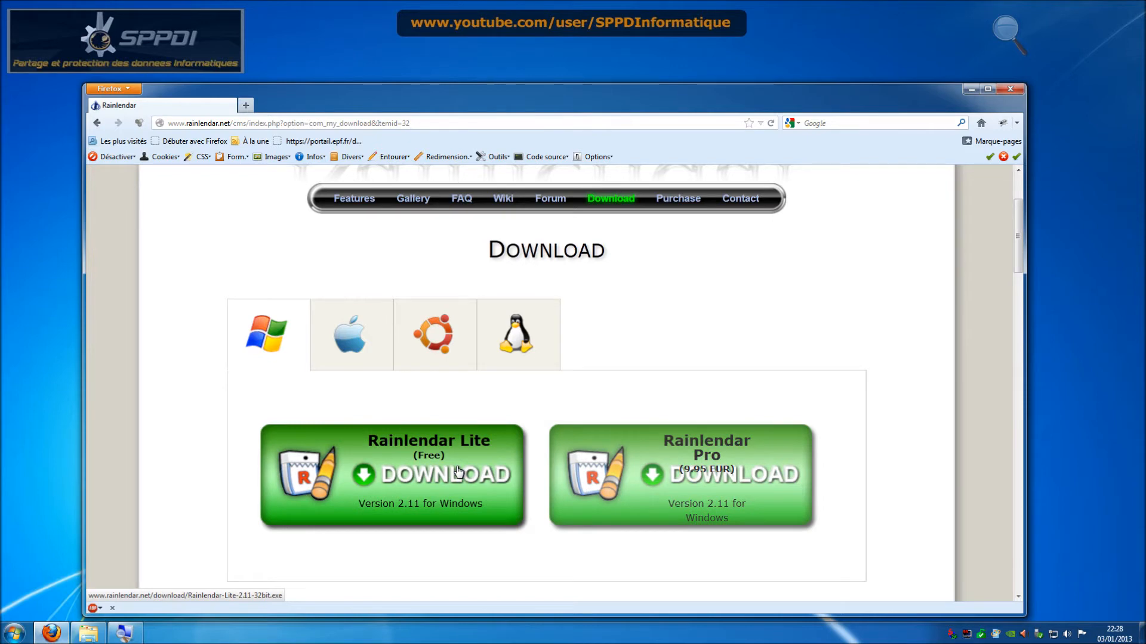
{"action": "left_click", "coordinate": [458, 472]}
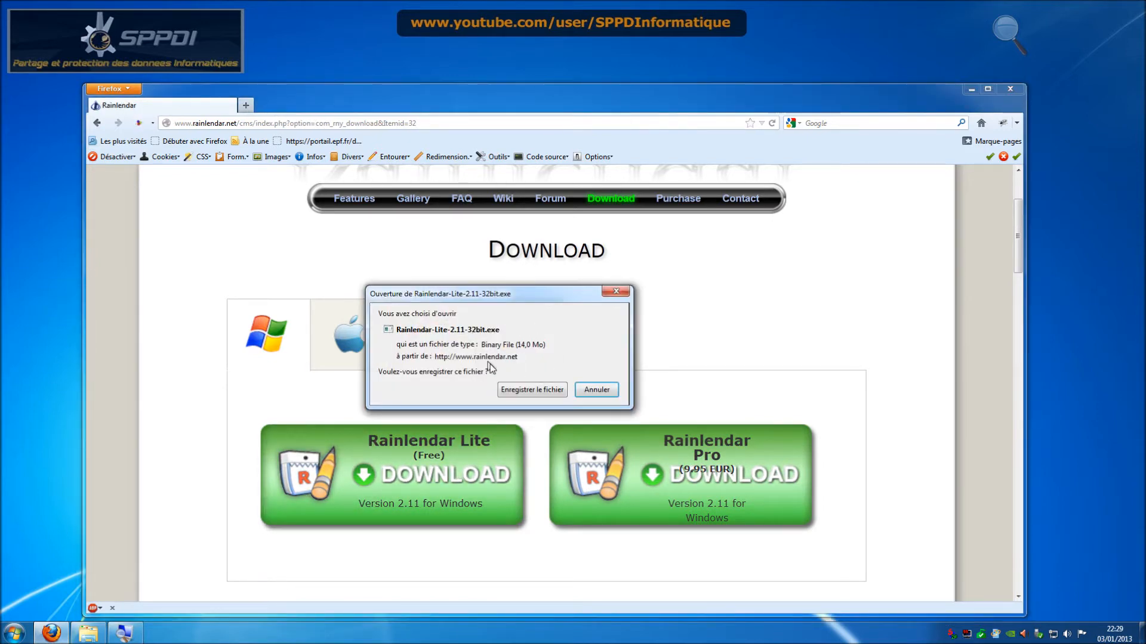
{"action": "left_click", "coordinate": [611, 297]}
Run Rainlendar-Lite-2.11-32bit.exe as administrator from the Téléchargements folder, clearing the browser and folder windows out of the way.
{"action": "left_click", "coordinate": [972, 88]}
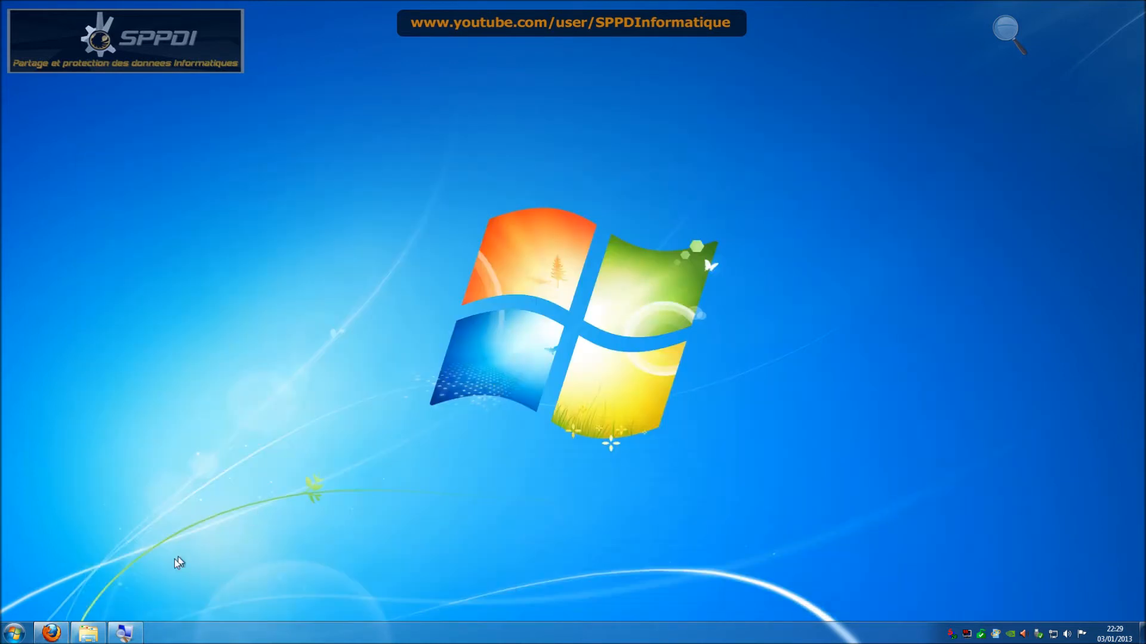
{"action": "left_click", "coordinate": [87, 633]}
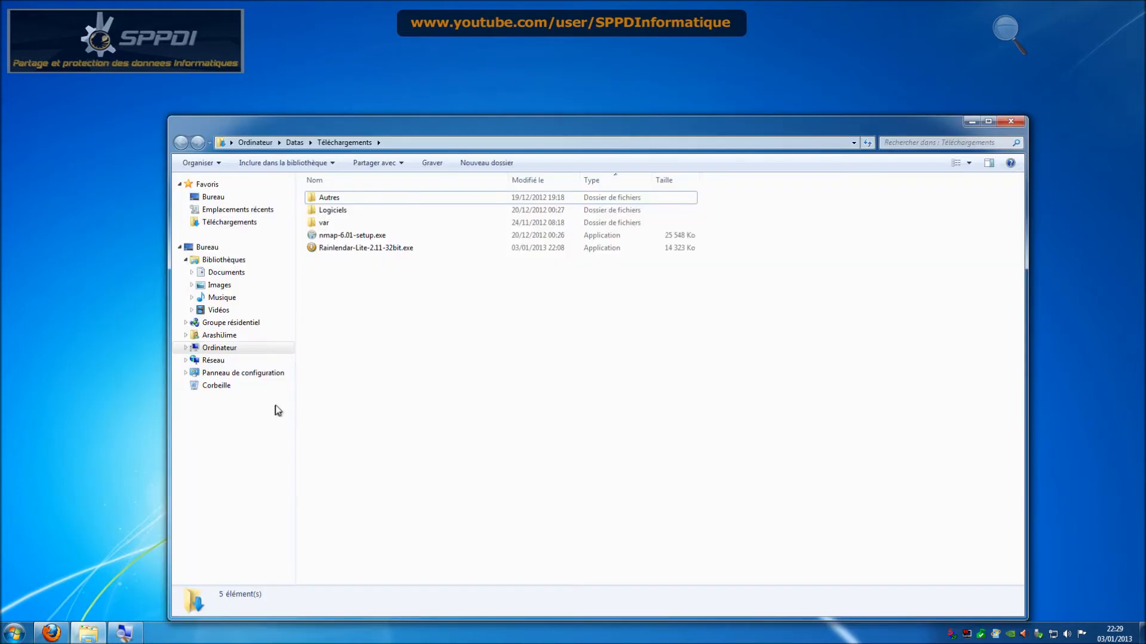
{"action": "right_click", "coordinate": [352, 244]}
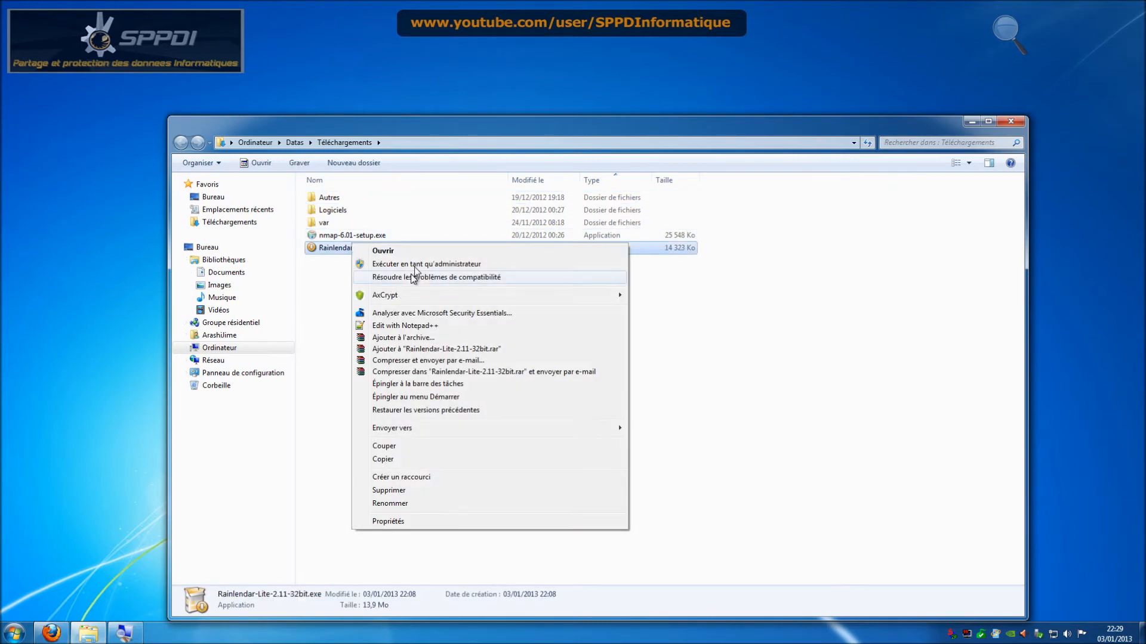
{"action": "left_click", "coordinate": [415, 264]}
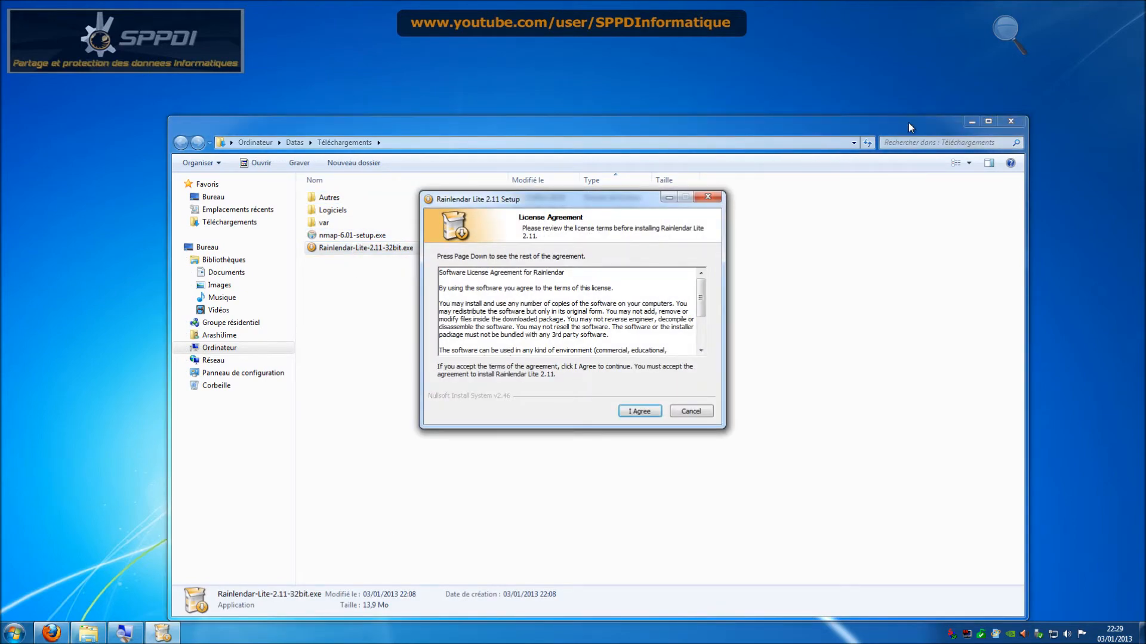
{"action": "left_click", "coordinate": [971, 122]}
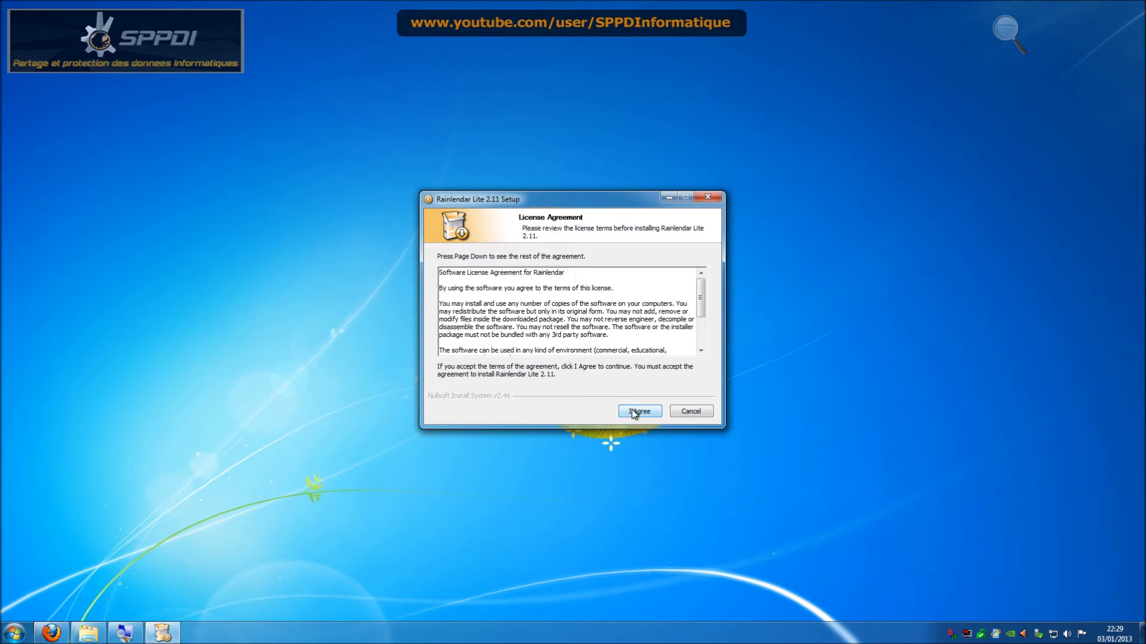
Accept the Rainlendar Lite license agreement and keep Full Installation with all its components.
{"action": "left_click", "coordinate": [634, 411]}
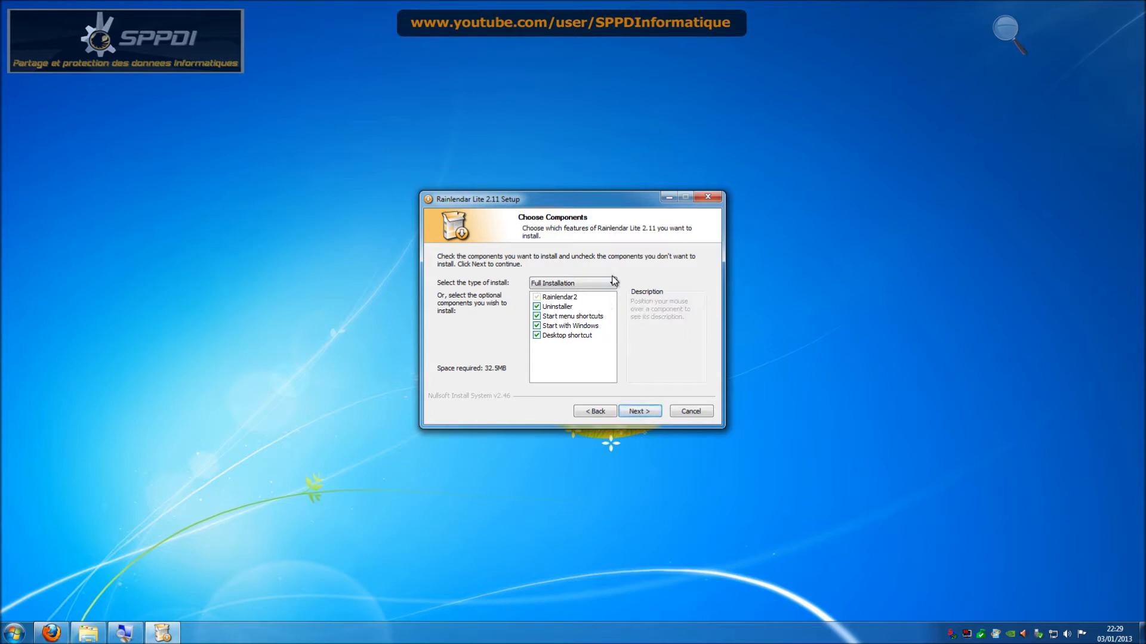
{"action": "left_click", "coordinate": [612, 283]}
{"action": "left_click", "coordinate": [612, 285]}
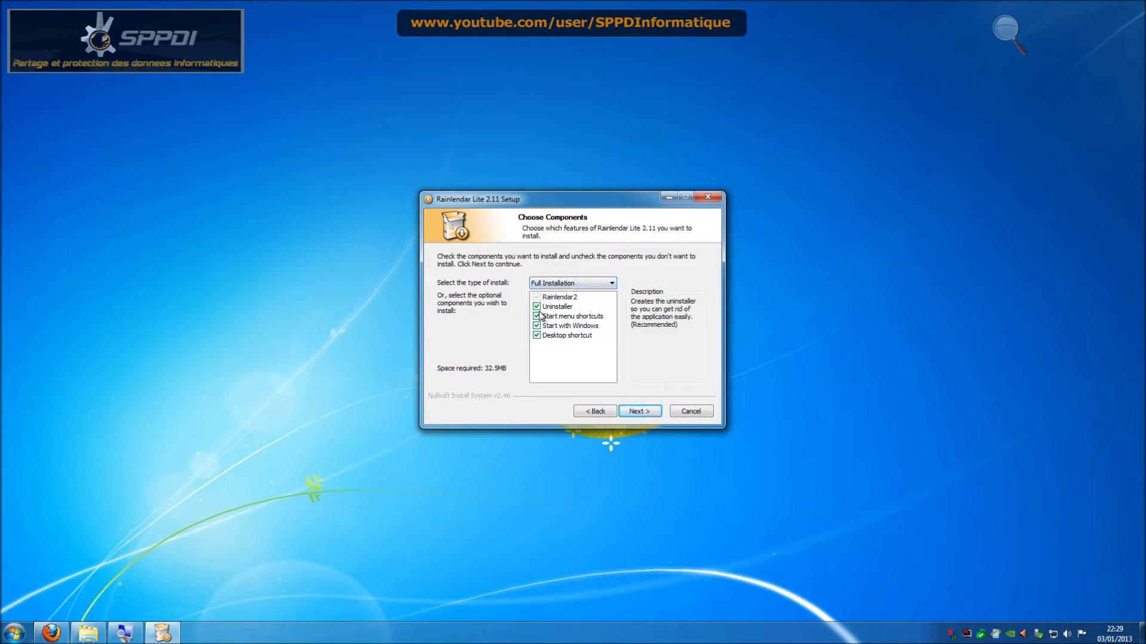
{"action": "left_click", "coordinate": [653, 414]}
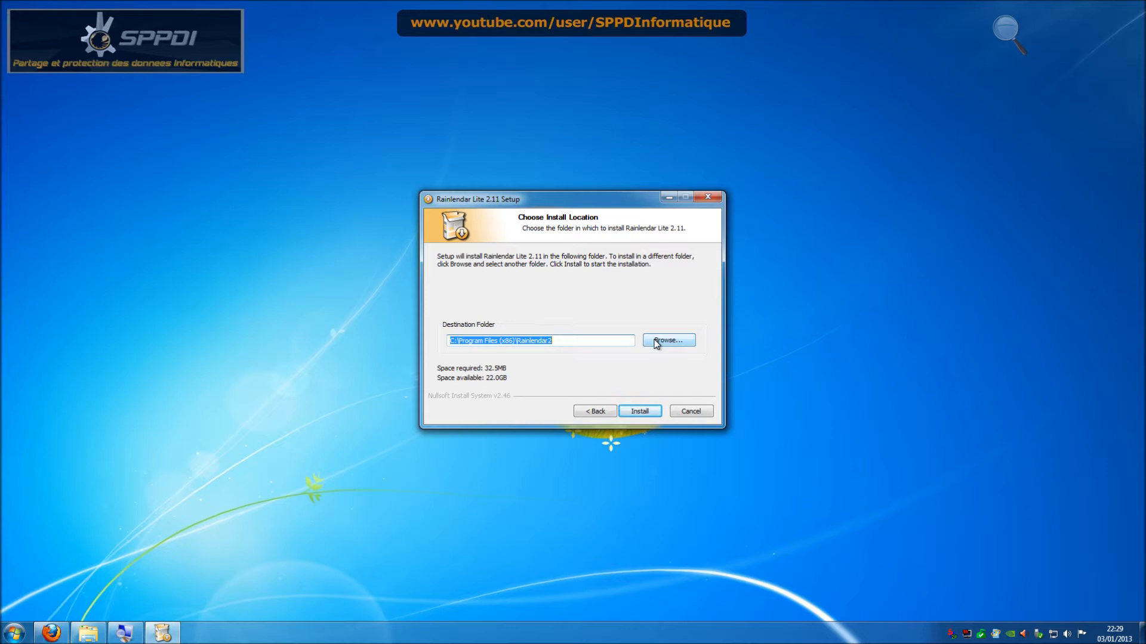
Install to C:\Program Files (x86)\Rainlendar2, decline installation for all users, and finish the setup wizard.
{"action": "left_click", "coordinate": [647, 412]}
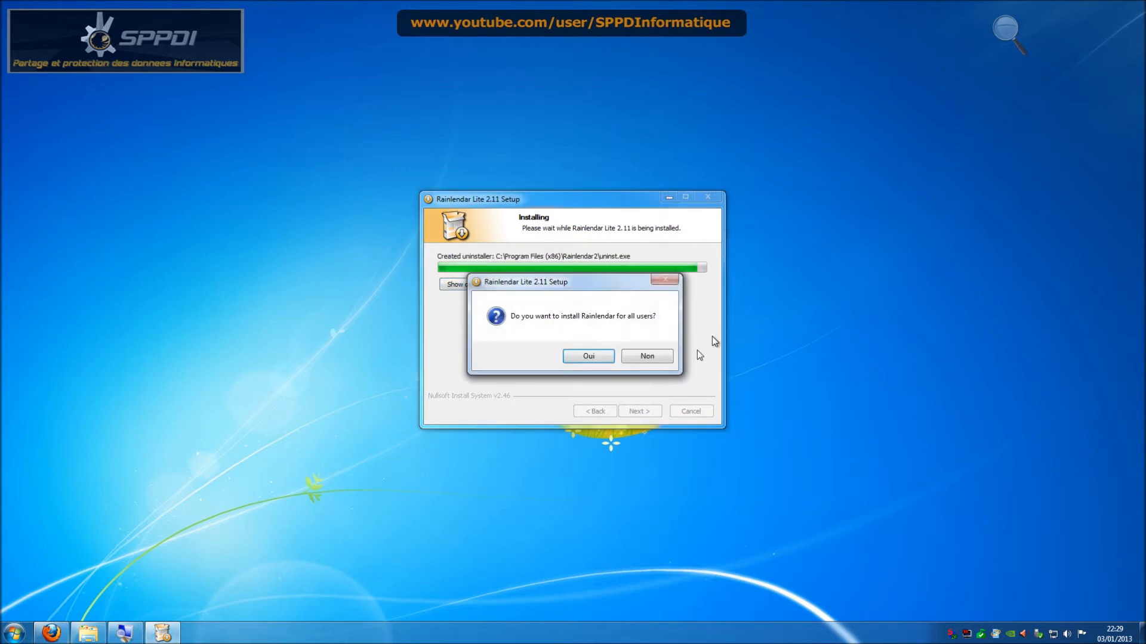
{"action": "left_click", "coordinate": [647, 358]}
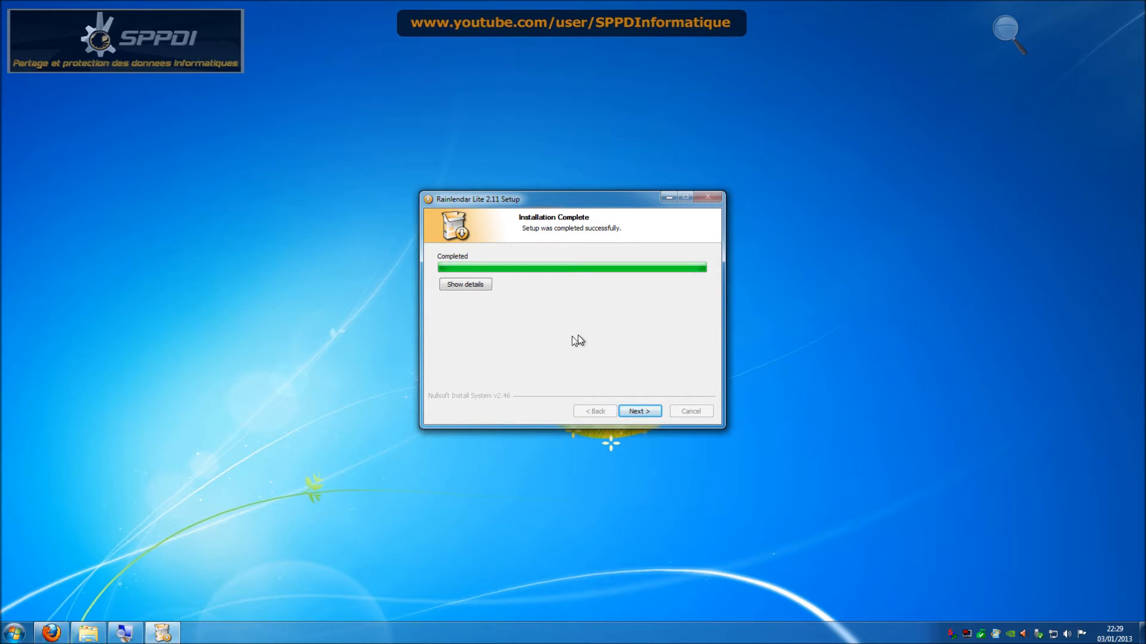
{"action": "left_click", "coordinate": [647, 411]}
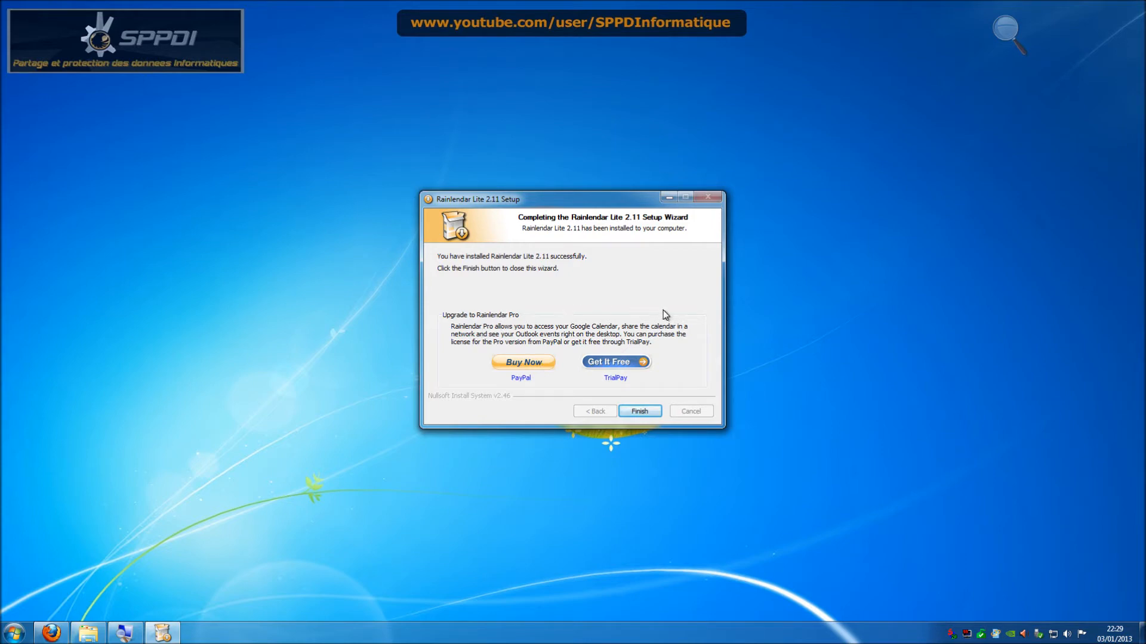
{"action": "left_click", "coordinate": [638, 411]}
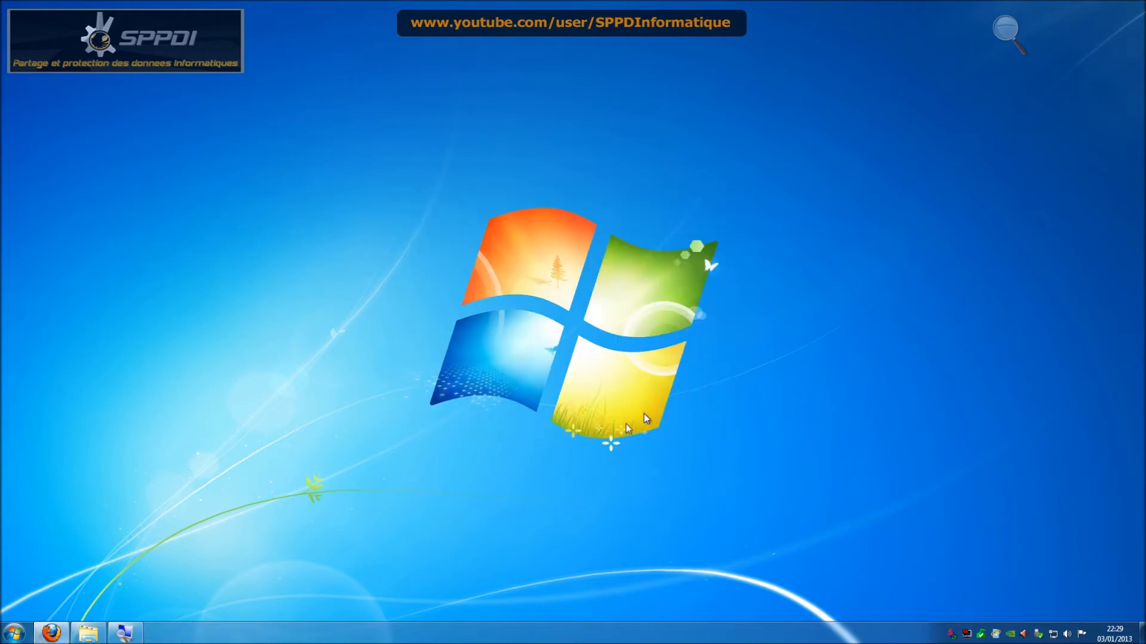
Launch Rainlendar2 and magnify the desktop with Loupe for a closer view of the calendar.
{"action": "left_click", "coordinate": [14, 632]}
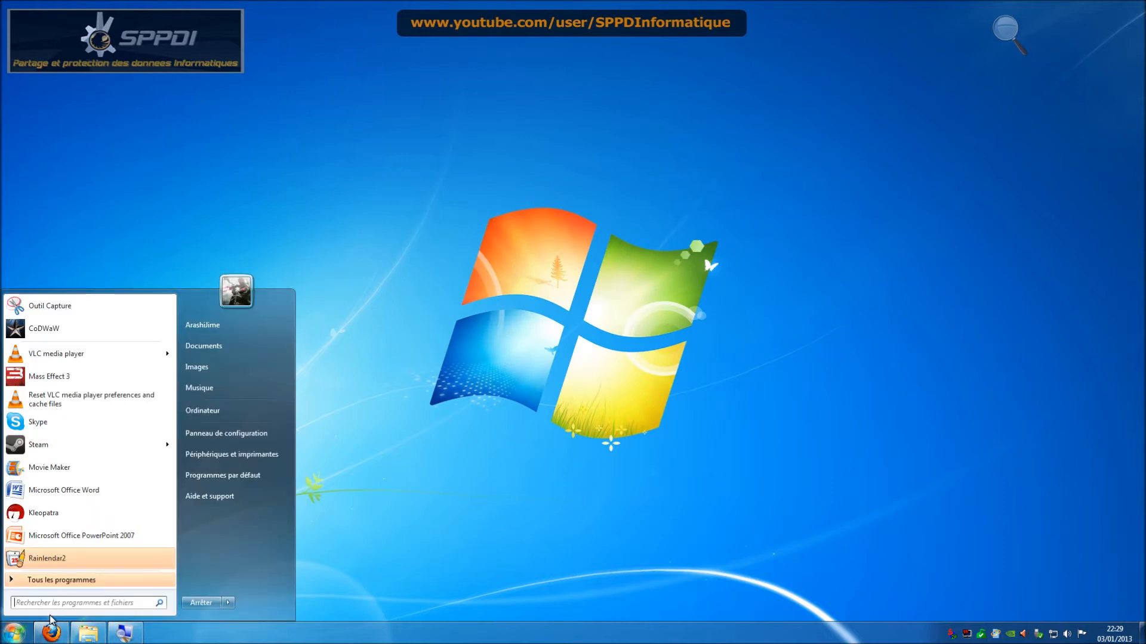
{"action": "left_click", "coordinate": [82, 560]}
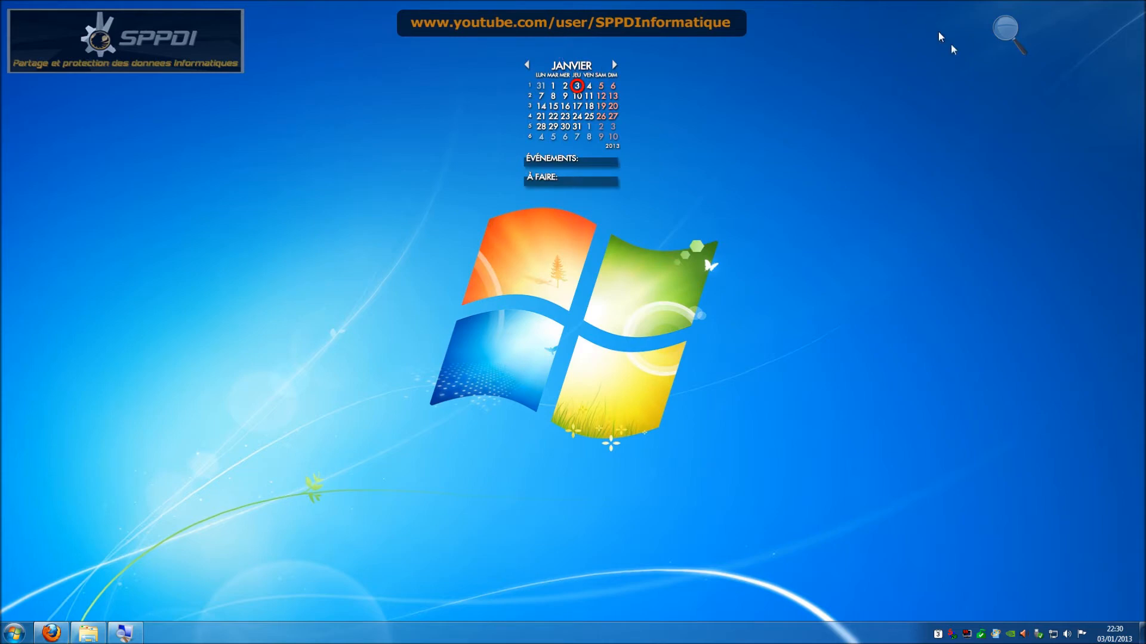
{"action": "left_click", "coordinate": [1007, 43]}
{"action": "left_click", "coordinate": [1018, 34]}
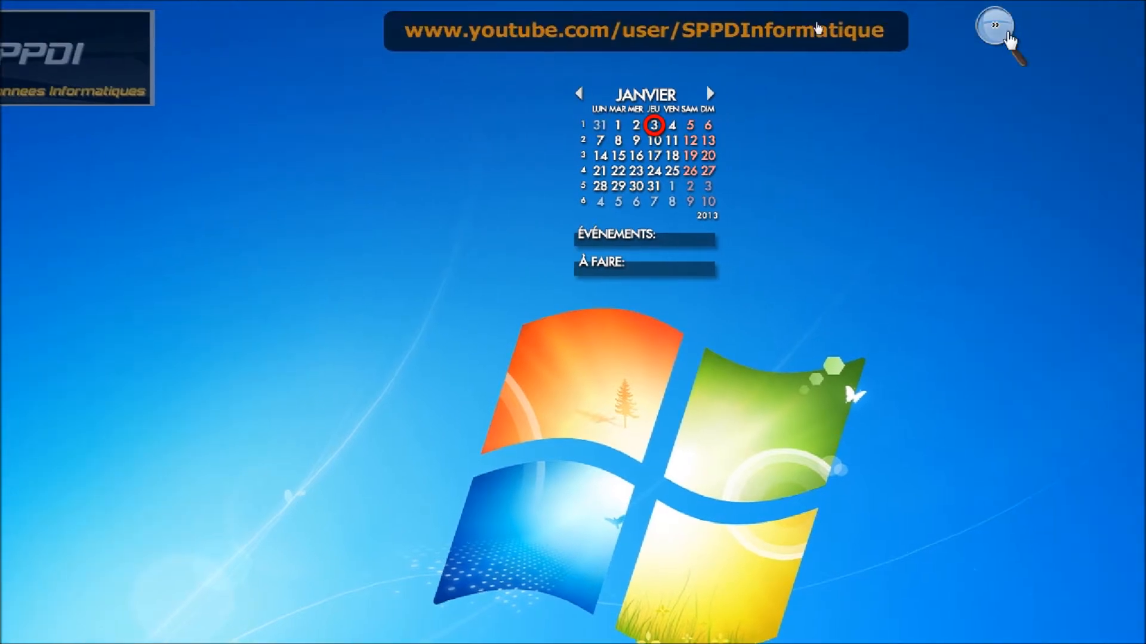
{"action": "left_click", "coordinate": [1010, 43]}
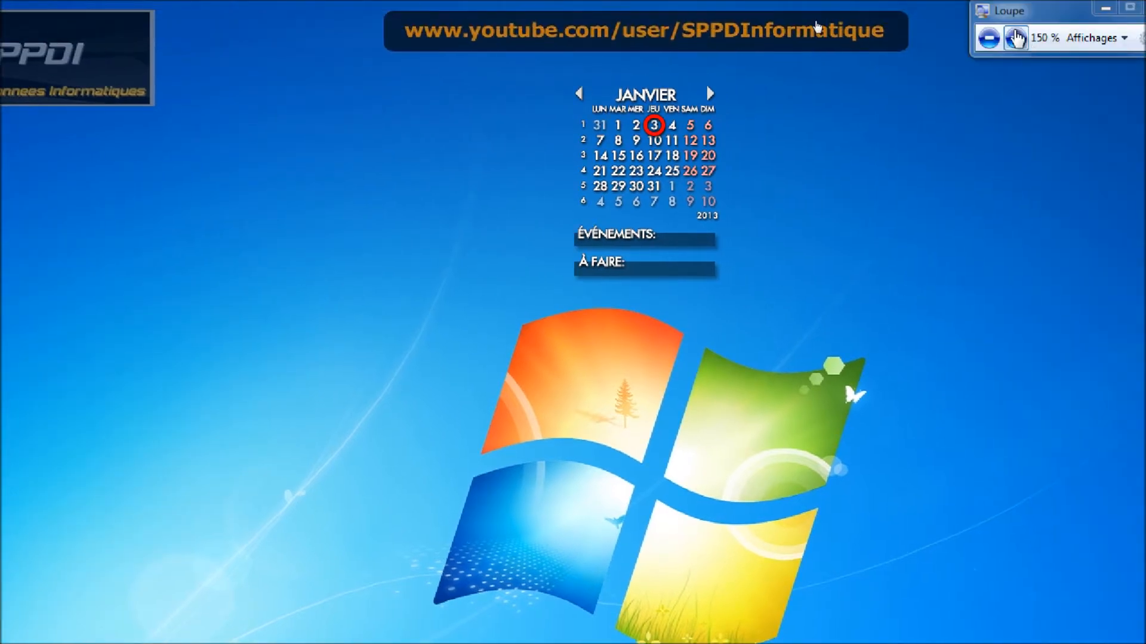
{"action": "left_click", "coordinate": [989, 37]}
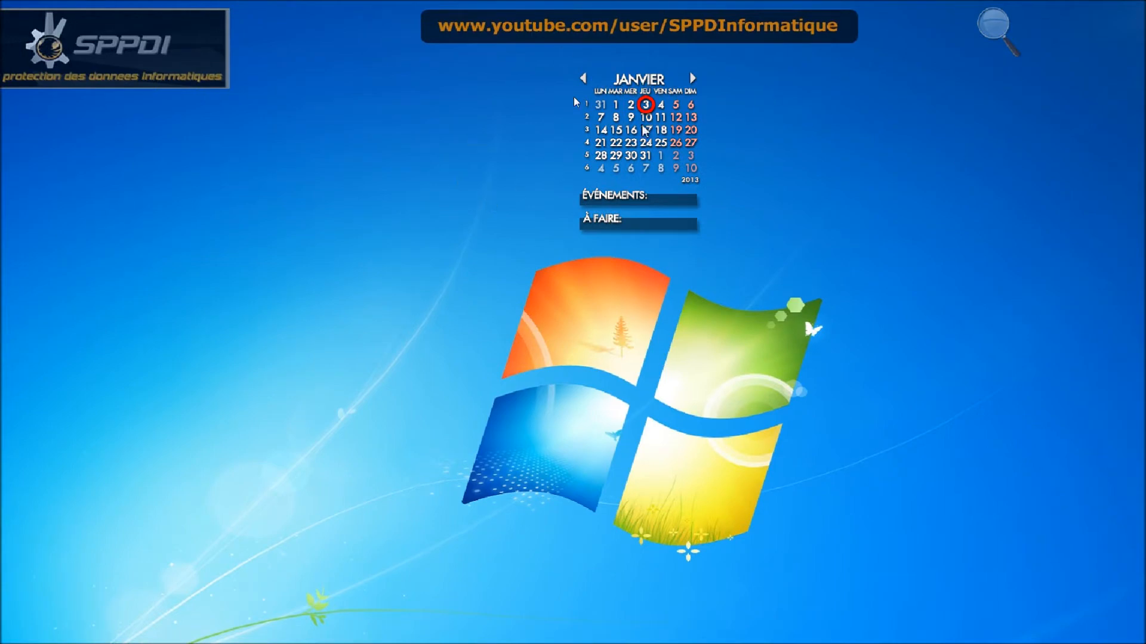
Shift the calendar slightly on the desktop, and browse it forward to February and back to January.
{"action": "mouse_move", "coordinate": [657, 83]}
{"action": "left_mouse_down"}
{"action": "mouse_move", "coordinate": [859, 123]}
{"action": "mouse_move", "coordinate": [936, 165]}
{"action": "mouse_move", "coordinate": [836, 73]}
{"action": "mouse_move", "coordinate": [662, 79]}
{"action": "left_mouse_up"}
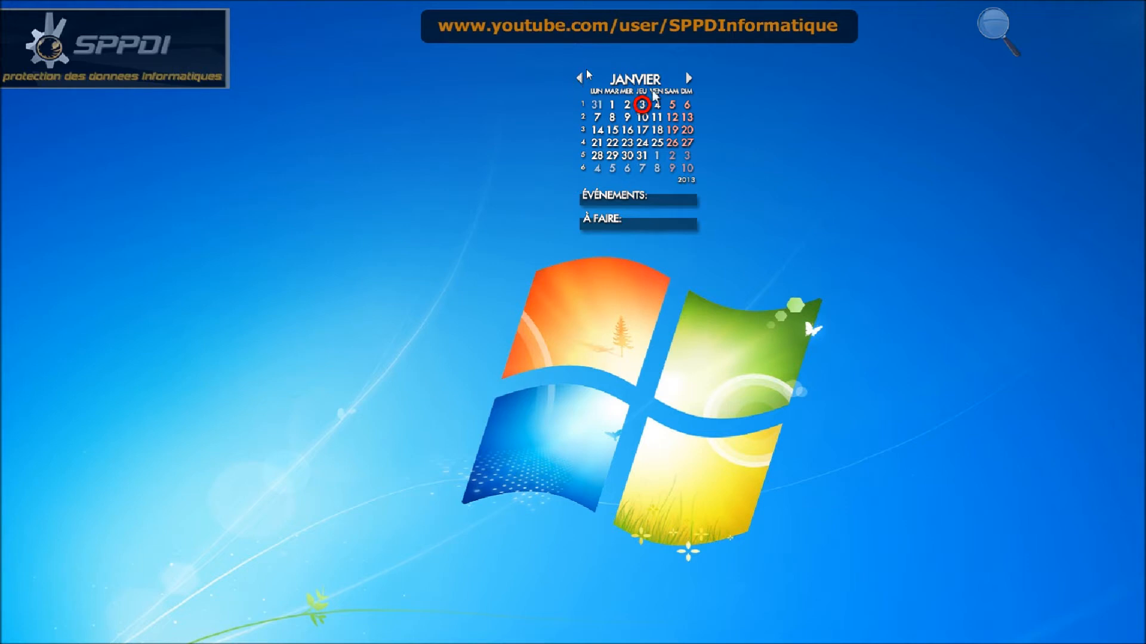
{"action": "left_click", "coordinate": [688, 78]}
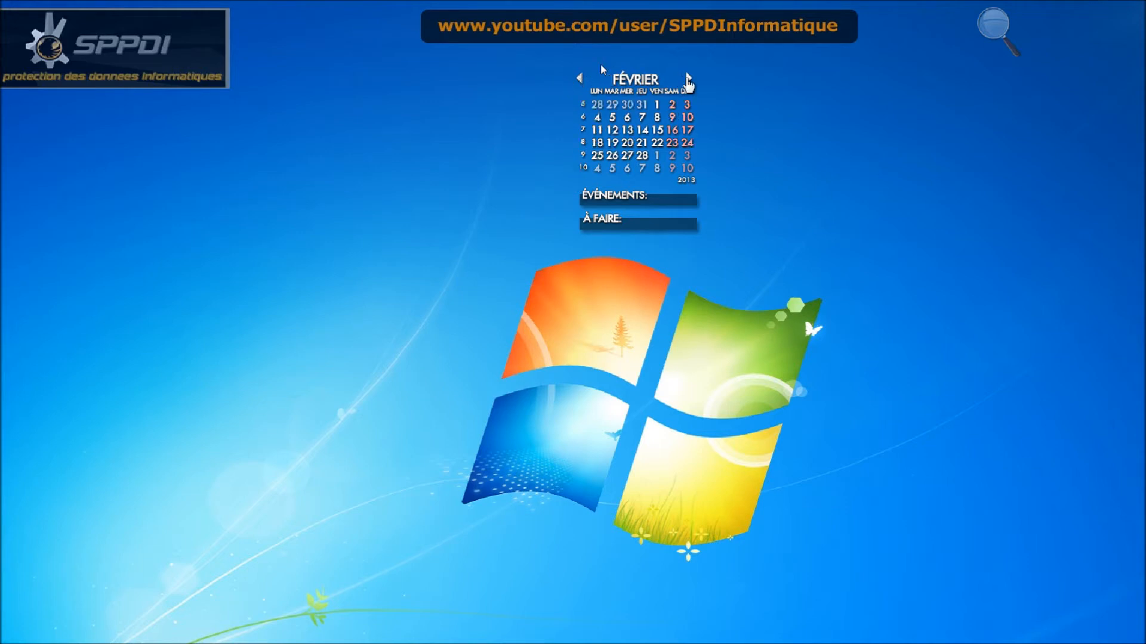
{"action": "left_click", "coordinate": [579, 79]}
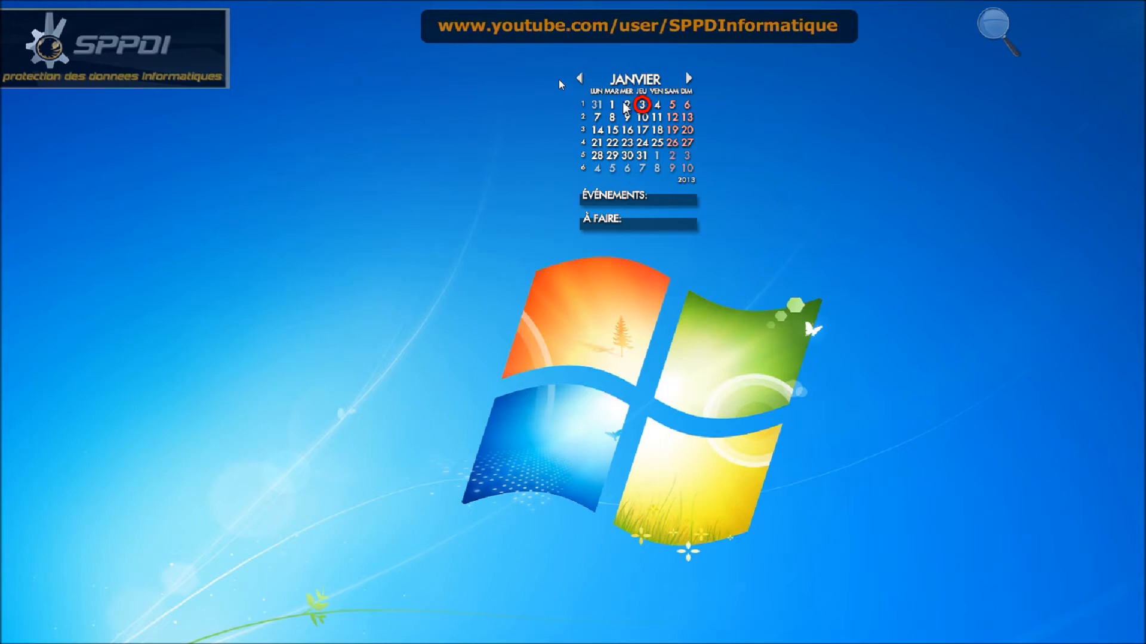
{"action": "left_click", "coordinate": [1001, 29]}
{"action": "left_click", "coordinate": [995, 32]}
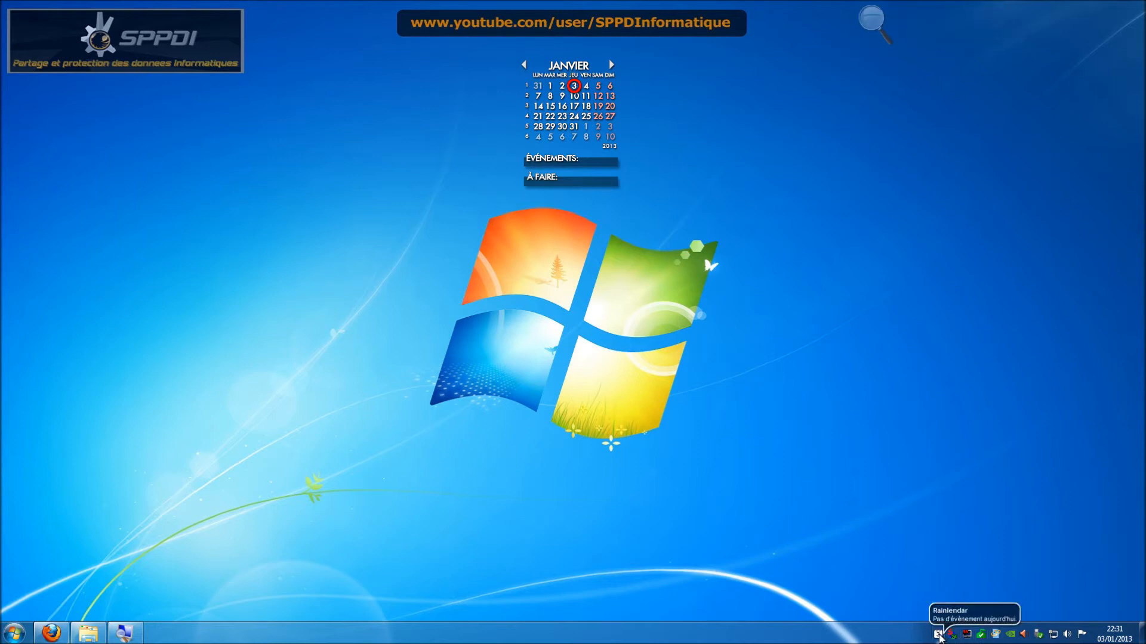
{"action": "right_click", "coordinate": [938, 636]}
{"action": "left_click", "coordinate": [874, 500]}
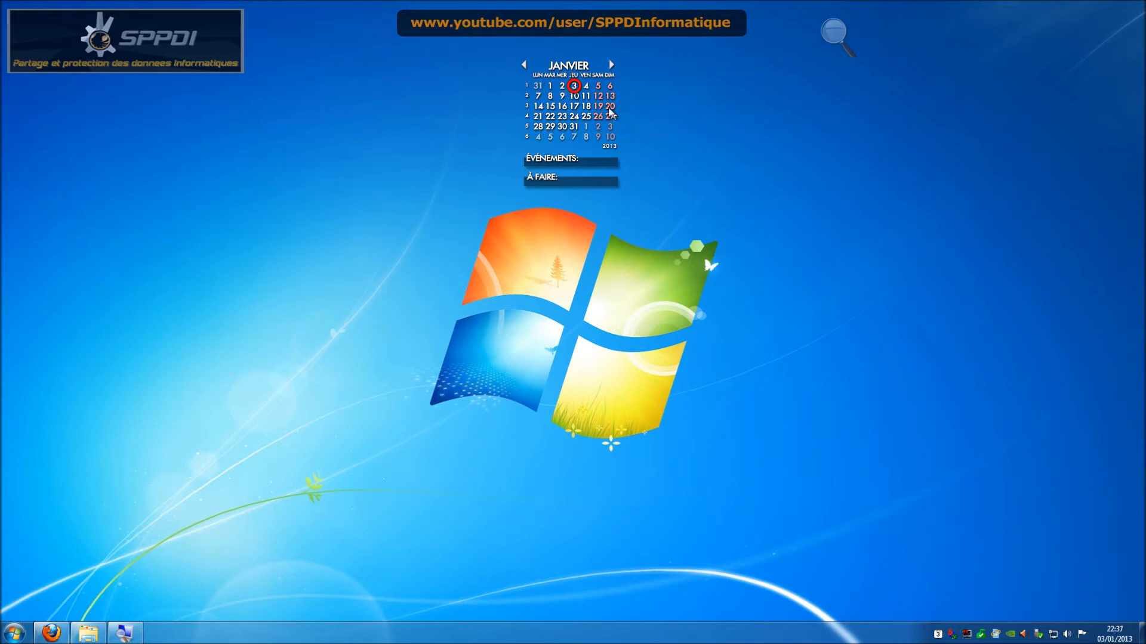
Create an event on 3 January 2013 with the summary "Evenement" and the location "ici".
{"action": "double_click", "coordinate": [574, 87]}
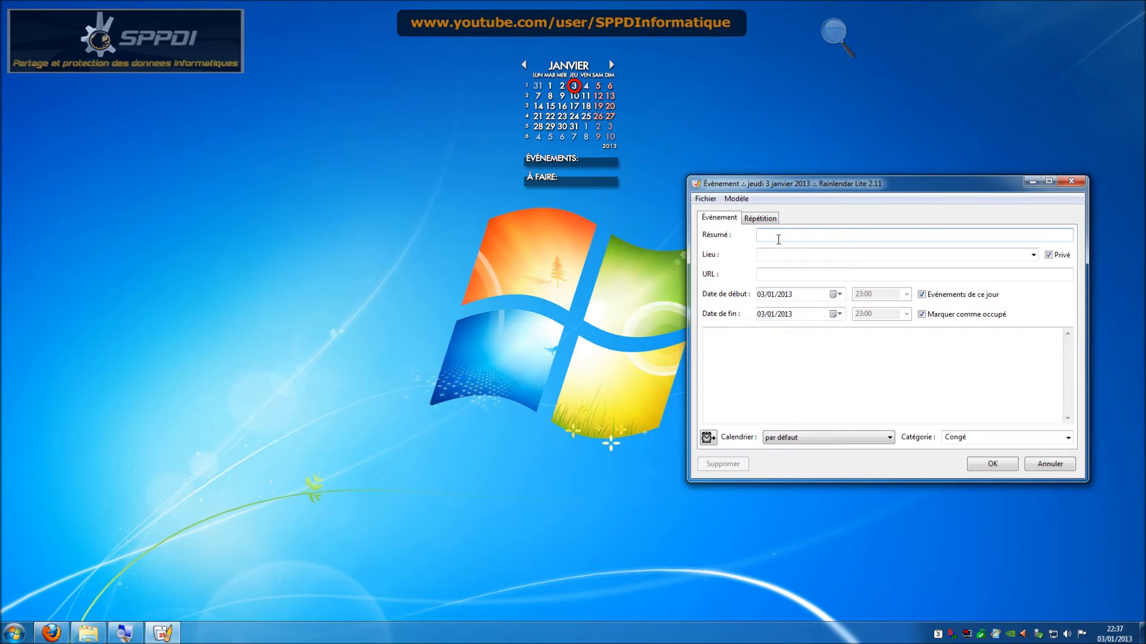
{"action": "left_click", "coordinate": [760, 255]}
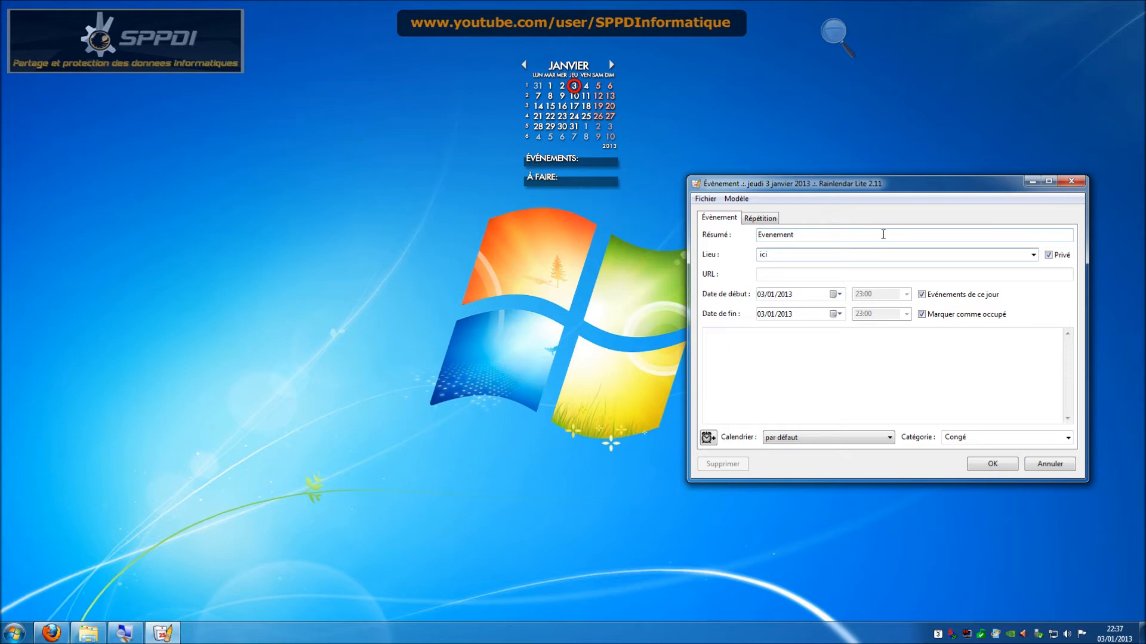
{"action": "left_click", "coordinate": [862, 400]}
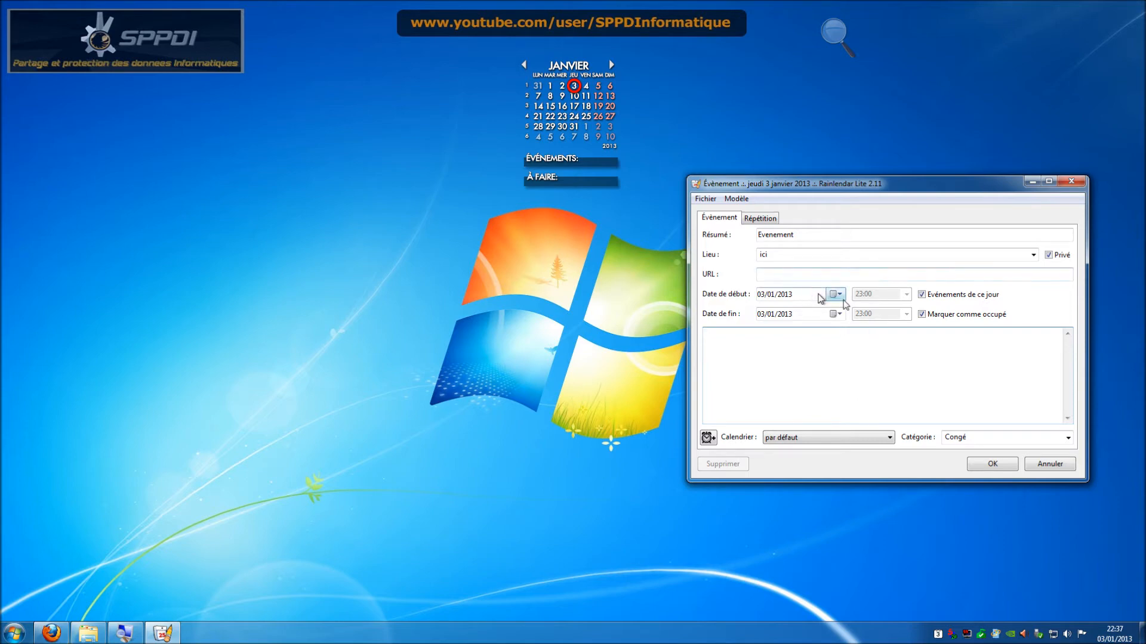
Turn off the "Evénements de ce jour" option so the event uses specific start and end times.
{"action": "left_click", "coordinate": [921, 295]}
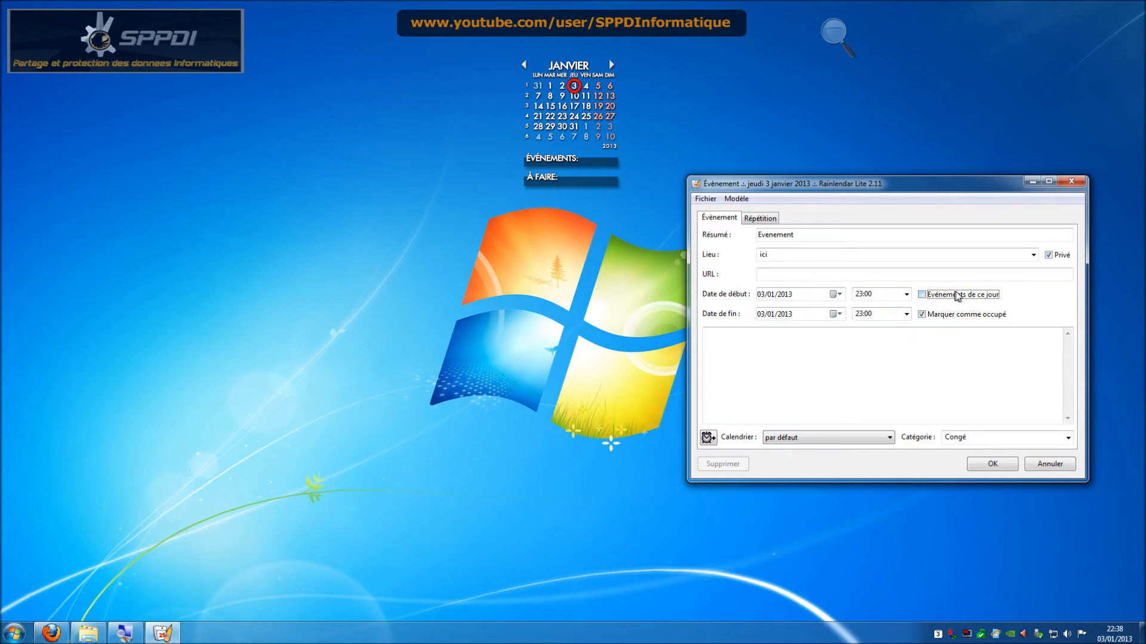
{"action": "left_click", "coordinate": [922, 295]}
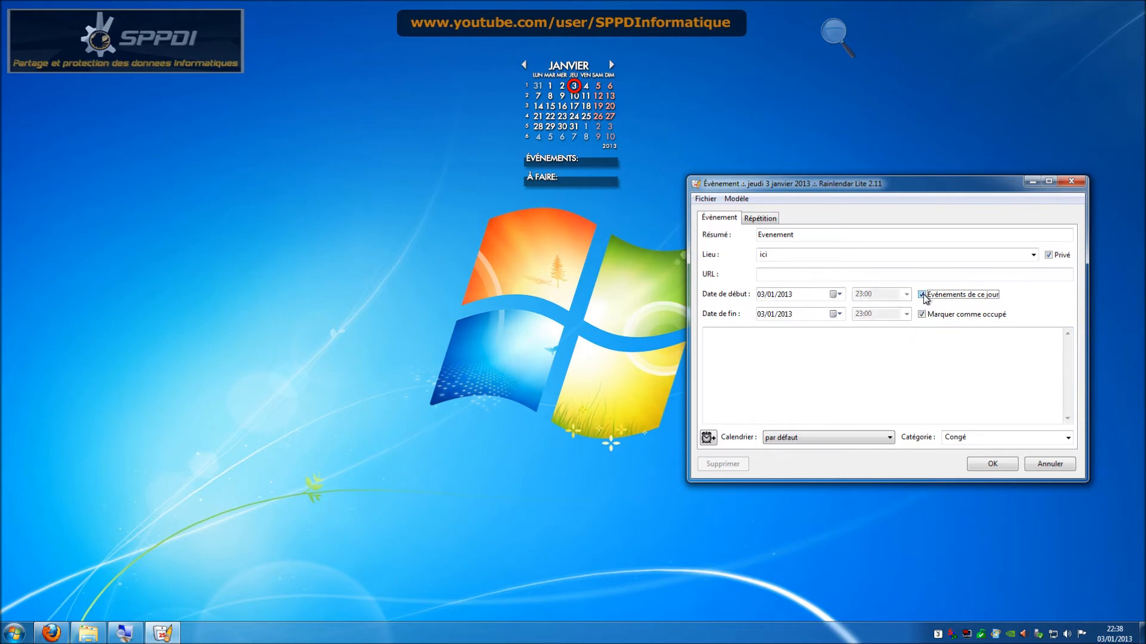
{"action": "left_click", "coordinate": [923, 294]}
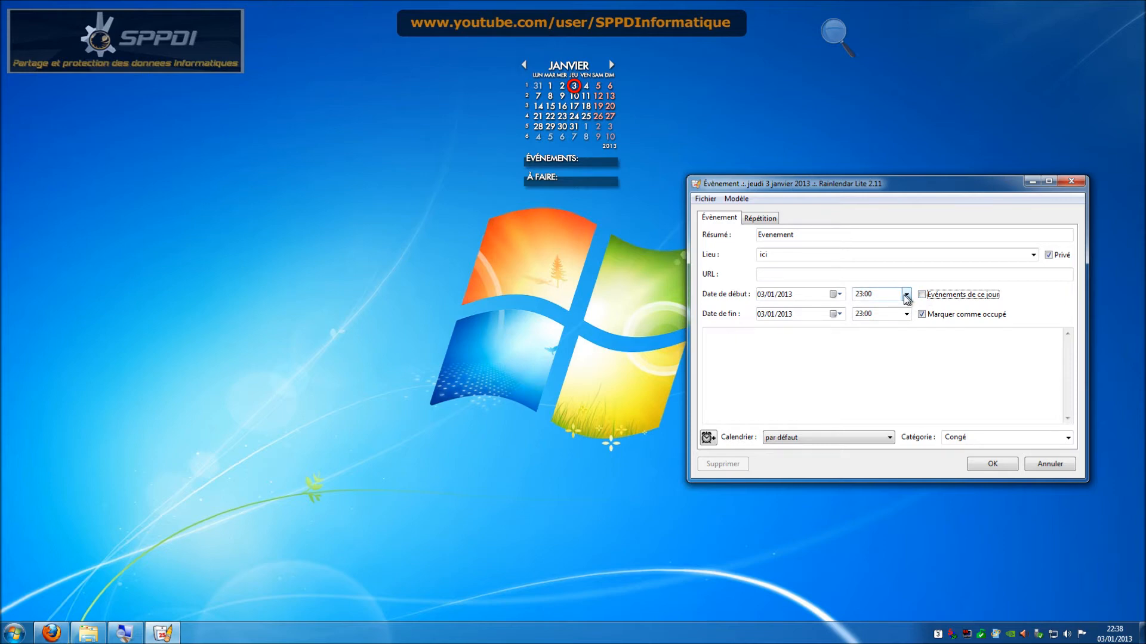
Enter "mon evenement" as the event's description and keep "par défaut" as its calendar.
{"action": "left_click", "coordinate": [751, 352]}
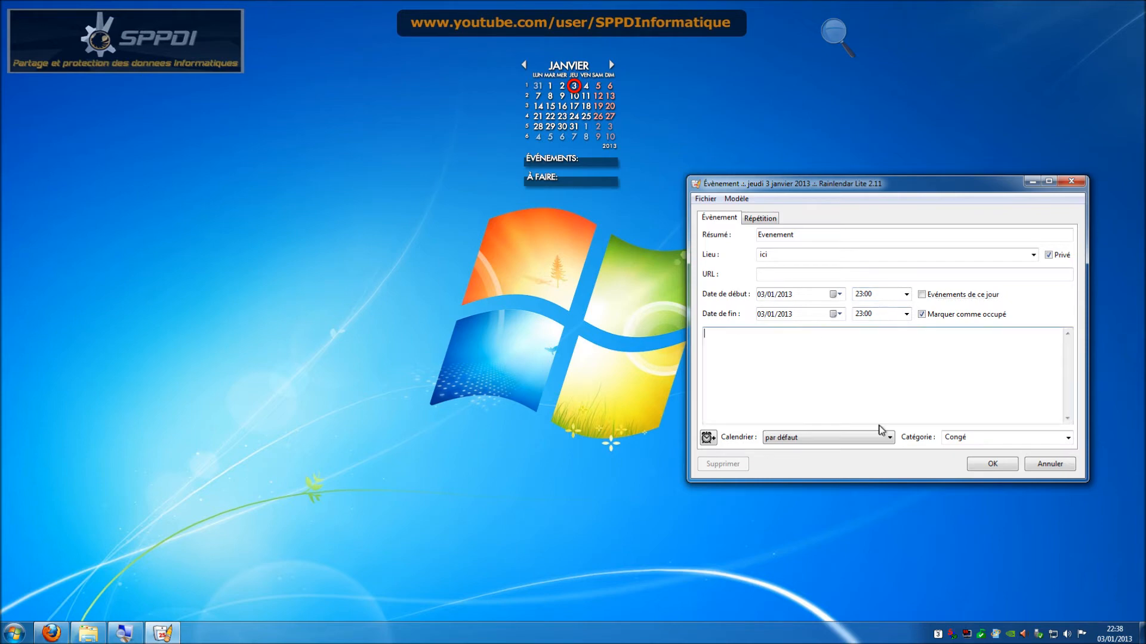
{"action": "type", "text": "mon evenement"}
{"action": "left_click", "coordinate": [785, 438]}
{"action": "left_click", "coordinate": [792, 438]}
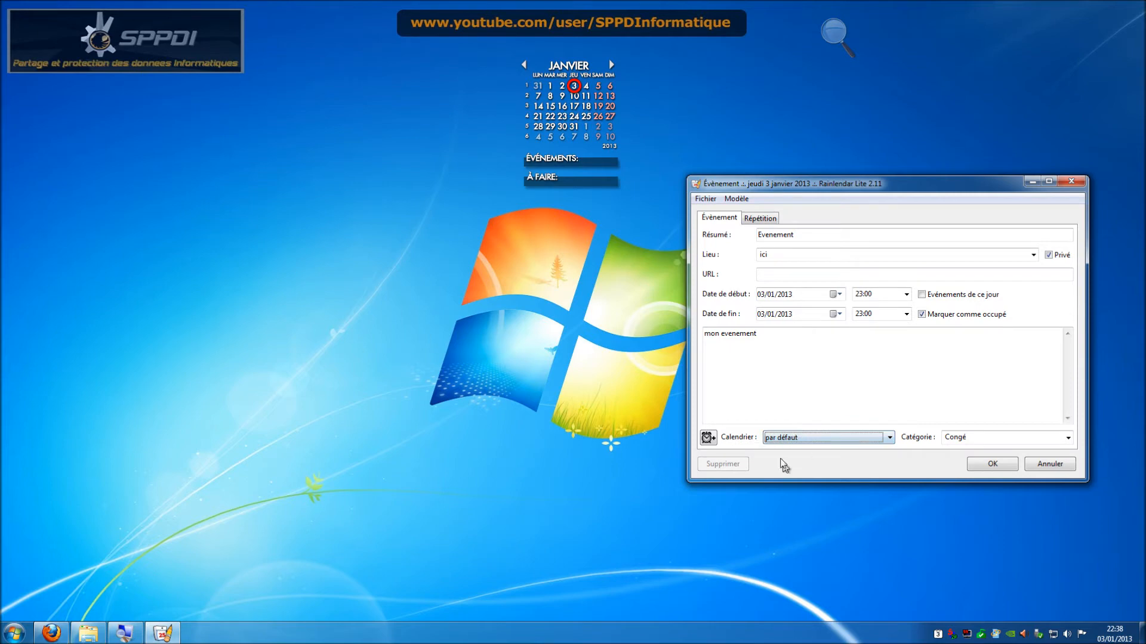
Add an alarm 20 minutes before the start of the event, leaving its sound file field empty.
{"action": "left_click", "coordinate": [707, 438]}
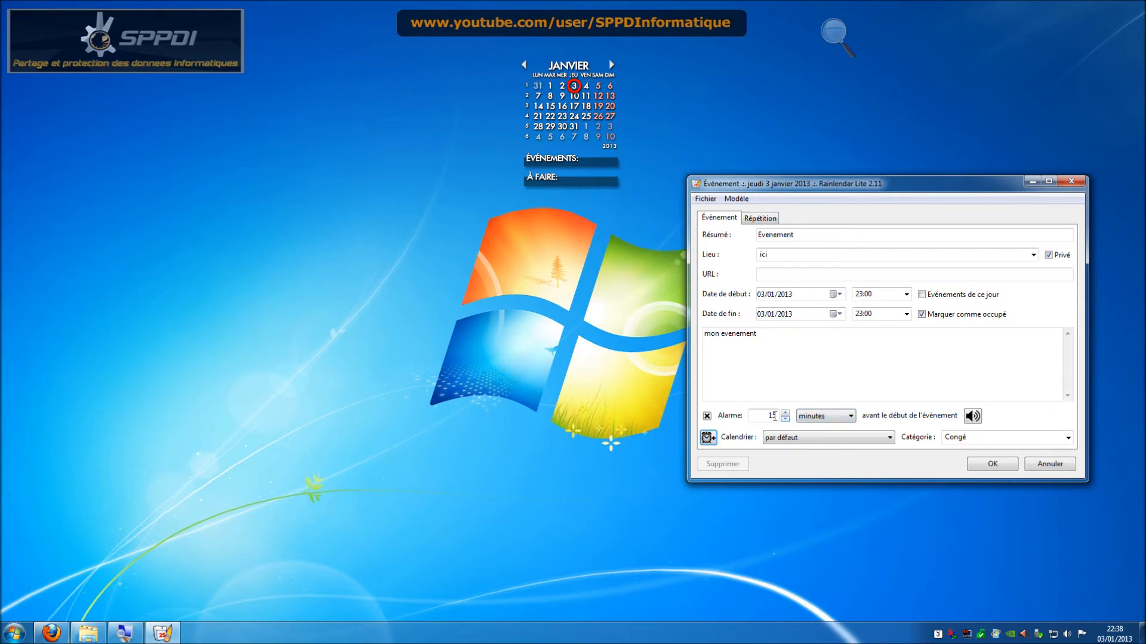
{"action": "left_click", "coordinate": [785, 420]}
{"action": "left_click", "coordinate": [786, 419]}
{"action": "left_click", "coordinate": [974, 417]}
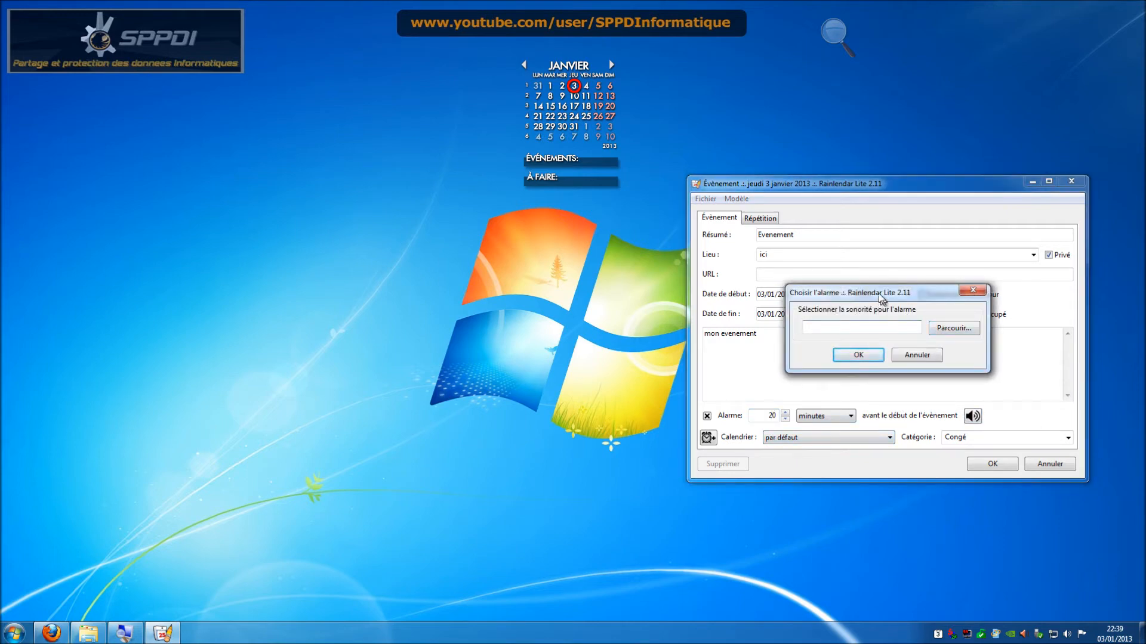
{"action": "left_click", "coordinate": [862, 353]}
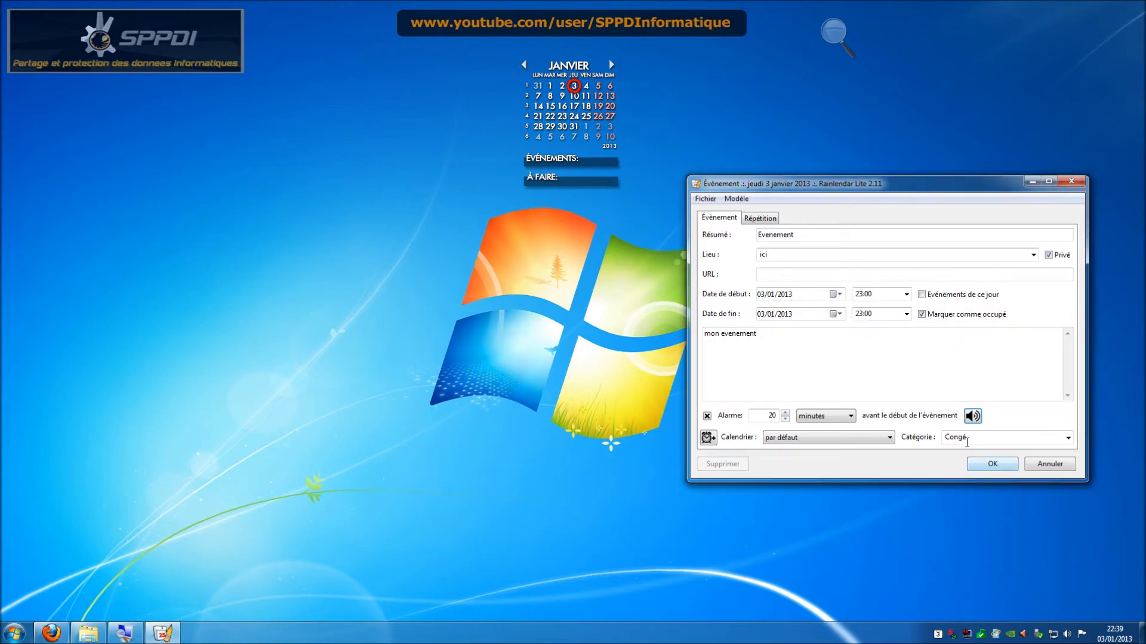
Set the event's category to "Déplacement" and save the event.
{"action": "left_click", "coordinate": [1066, 440]}
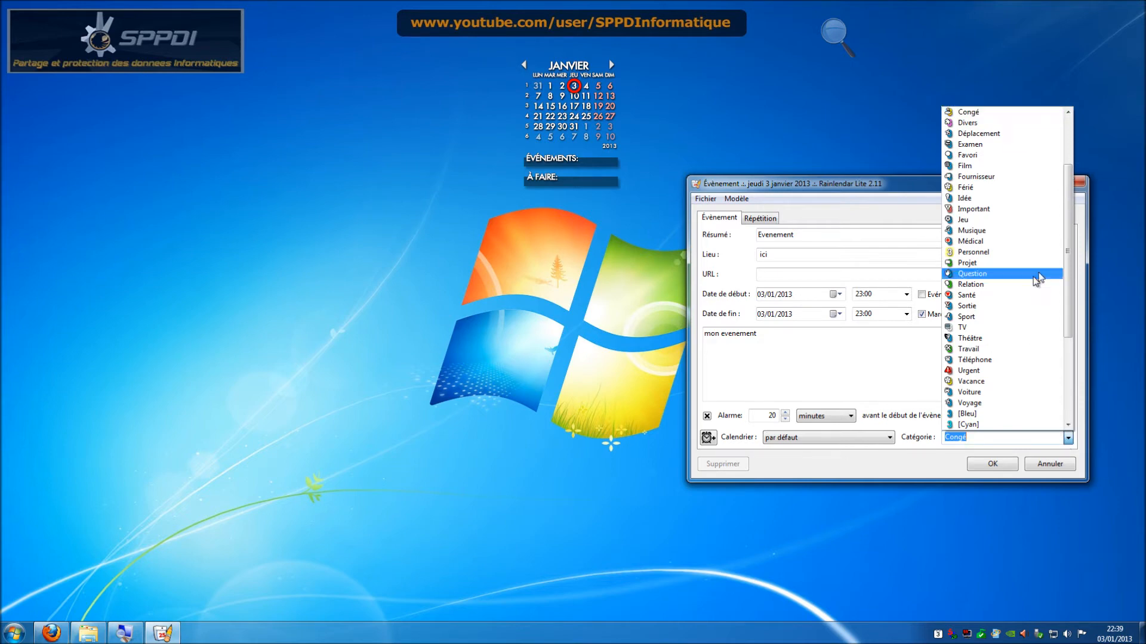
{"action": "scroll", "coordinate": [1067, 250], "scroll_direction": "up", "scroll_amount": 3}
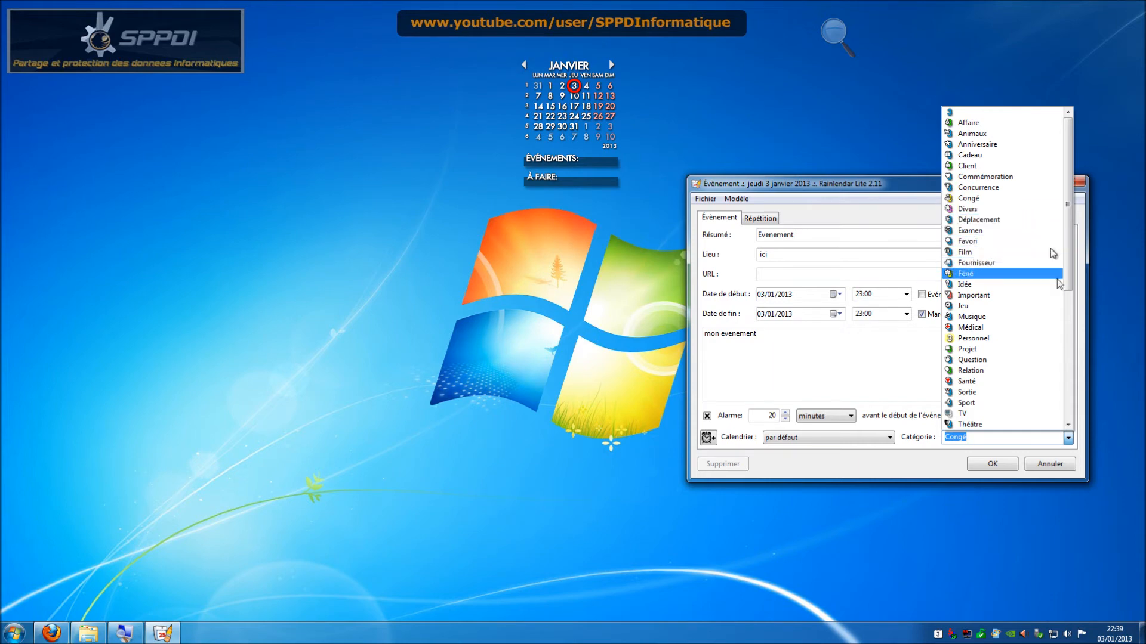
{"action": "left_click", "coordinate": [982, 220]}
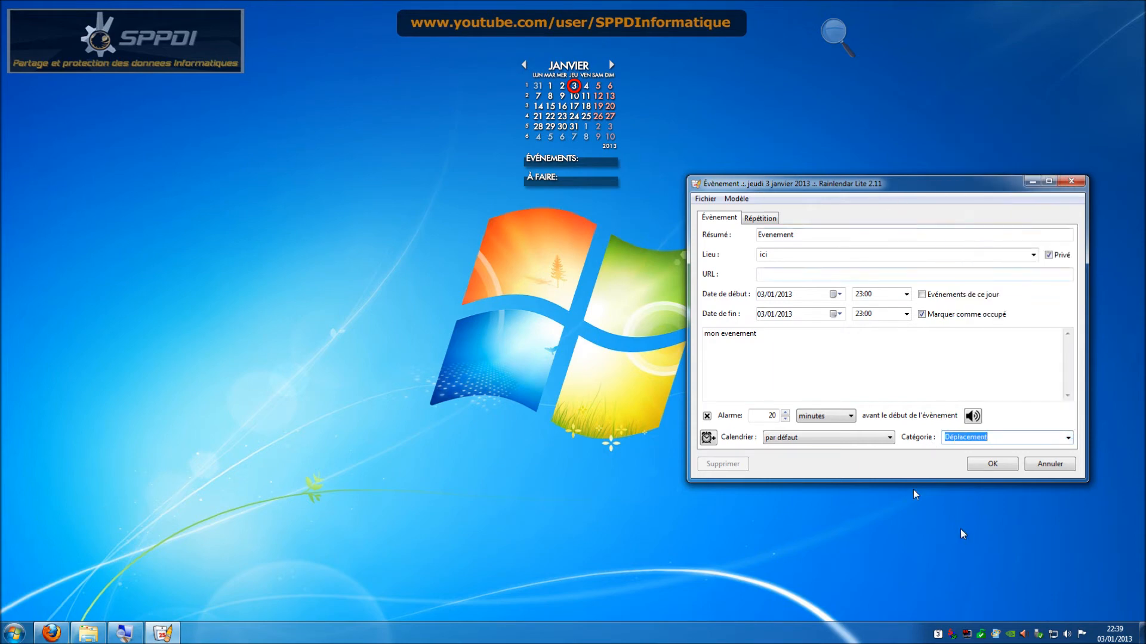
{"action": "left_click", "coordinate": [996, 464]}
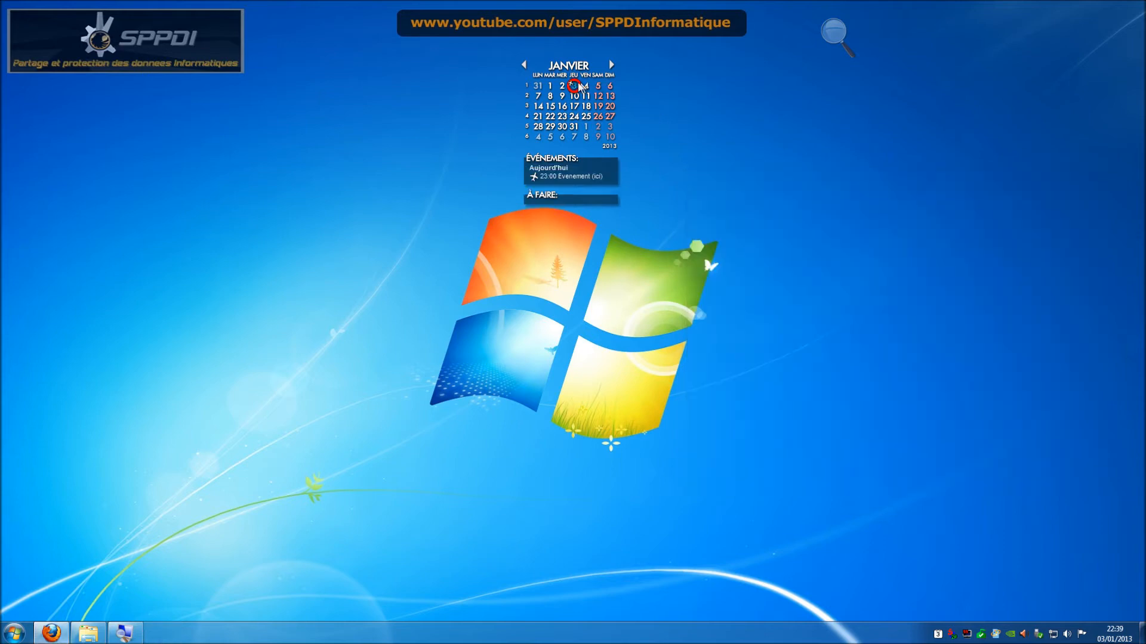
Check the event's details on 3 January, magnify the desktop to 200 %, and return it to 100 %.
{"action": "mouse_move", "coordinate": [575, 92]}
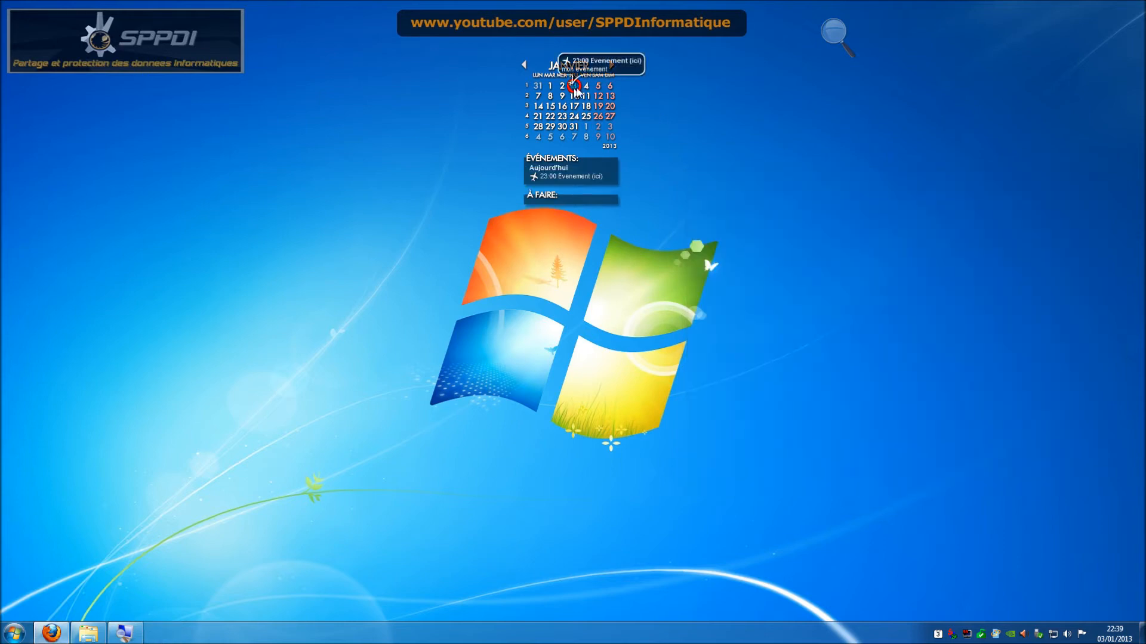
{"action": "left_click", "coordinate": [833, 41]}
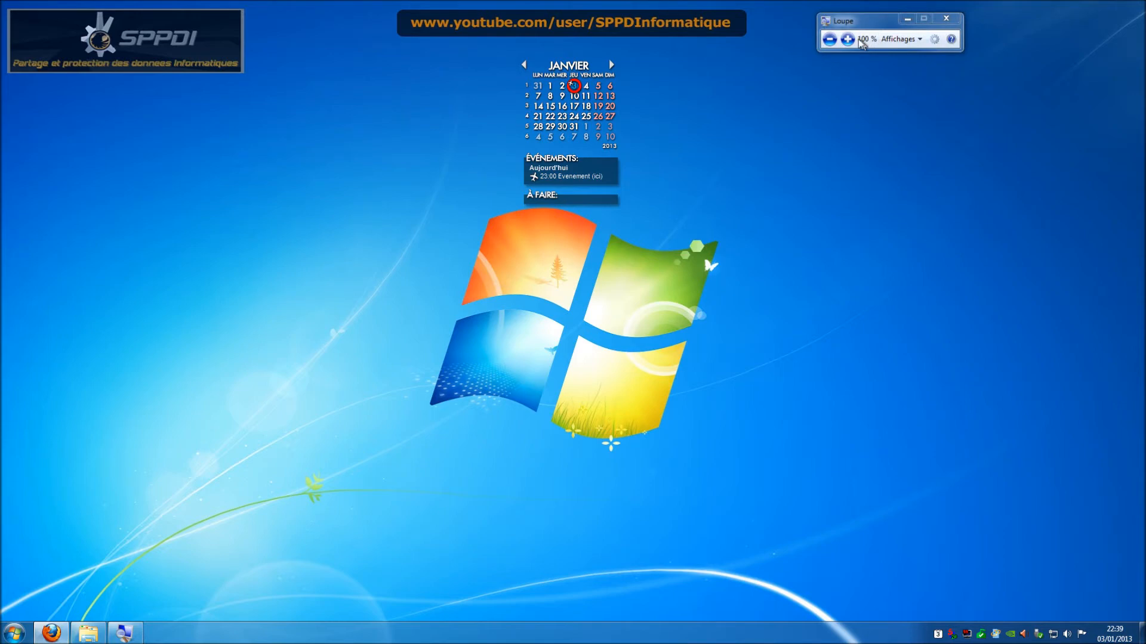
{"action": "left_click", "coordinate": [847, 38]}
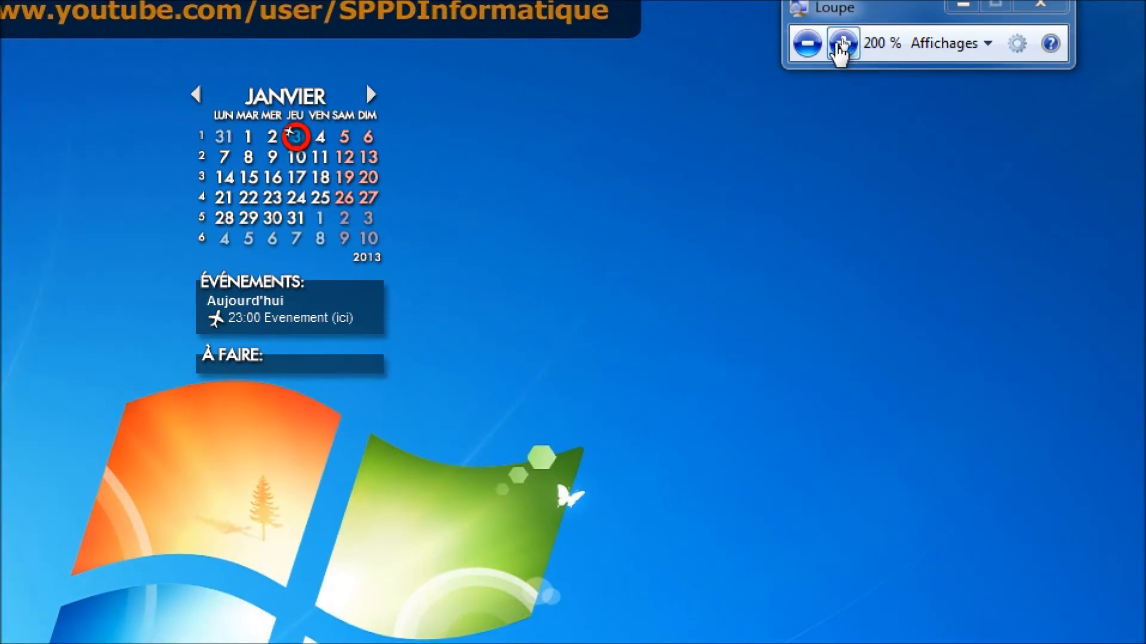
{"action": "left_click", "coordinate": [809, 44]}
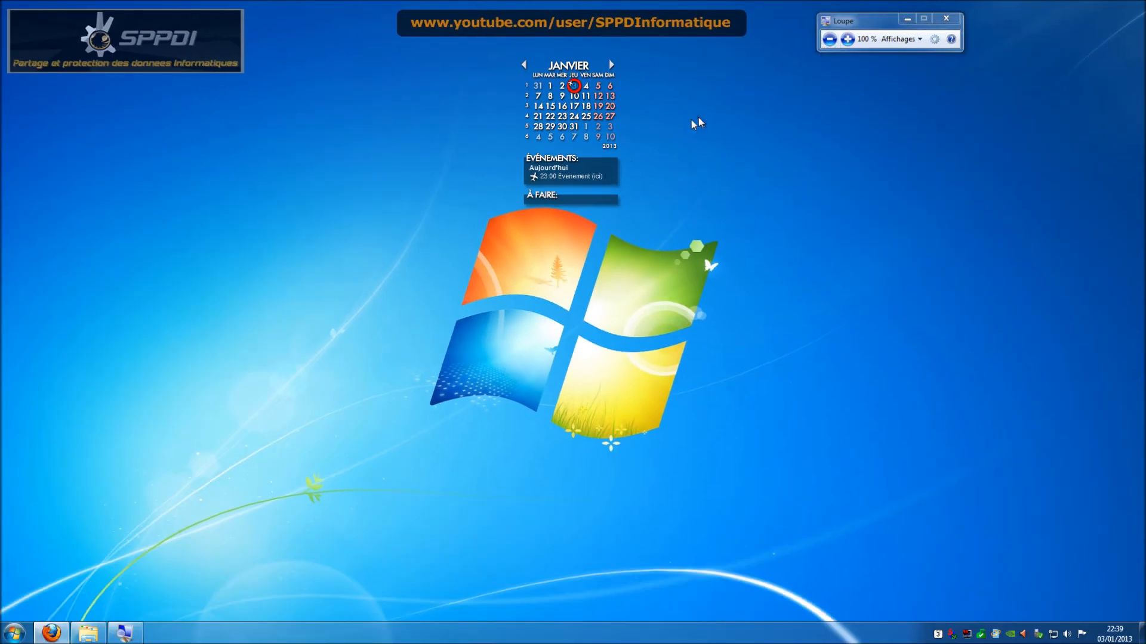
Reopen "Evenement" from the event list, review its settings, and close it without changing anything.
{"action": "mouse_move", "coordinate": [555, 181]}
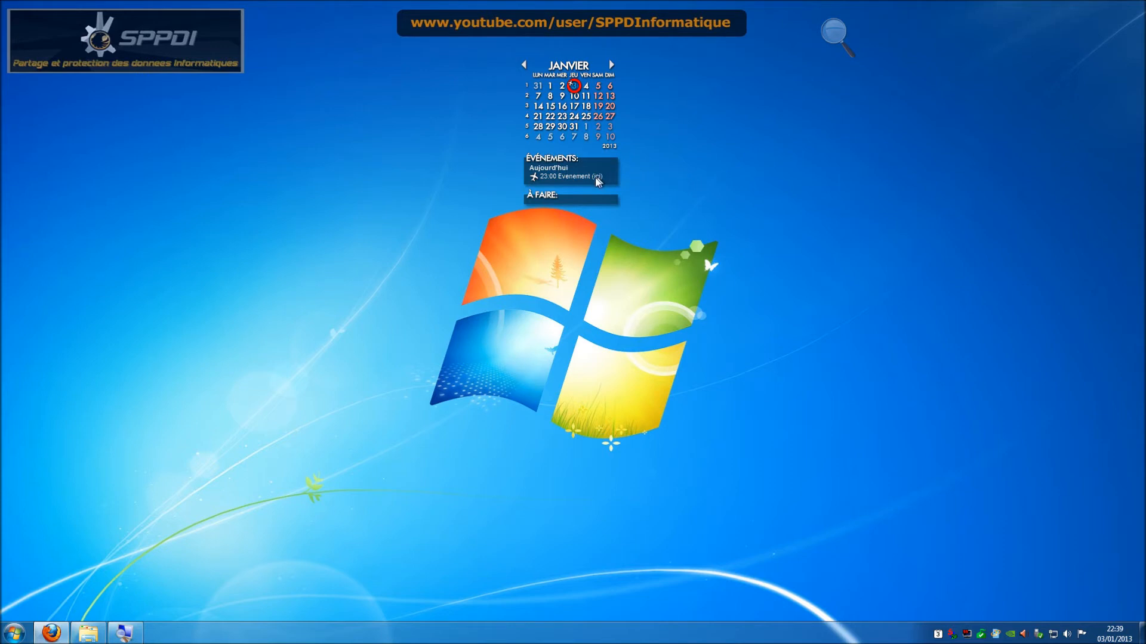
{"action": "right_click", "coordinate": [595, 181]}
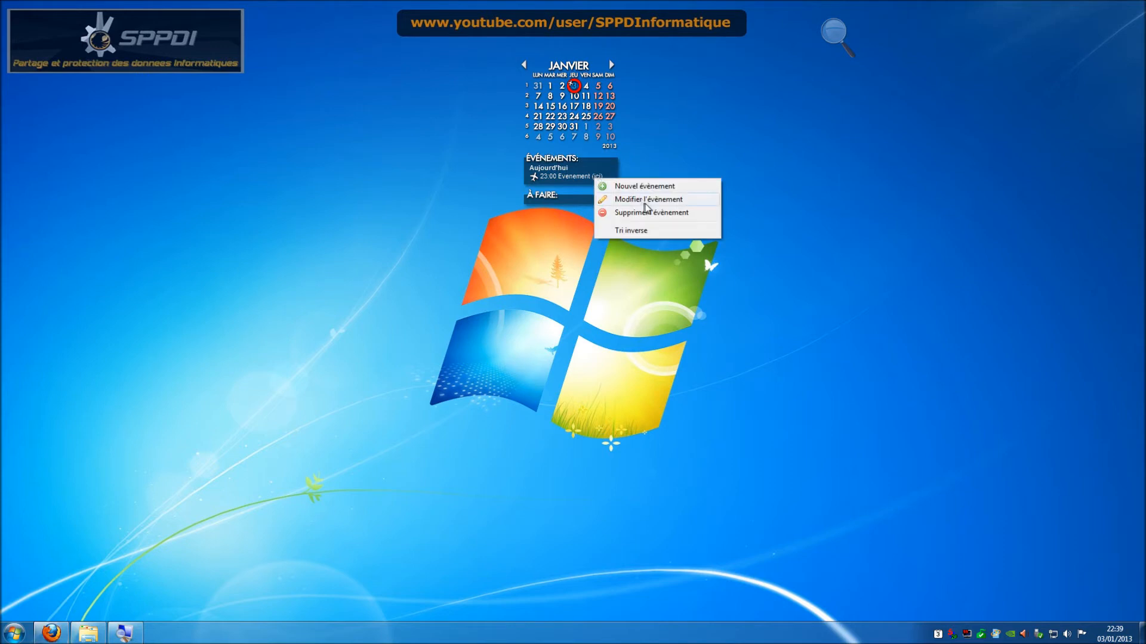
{"action": "double_click", "coordinate": [543, 179]}
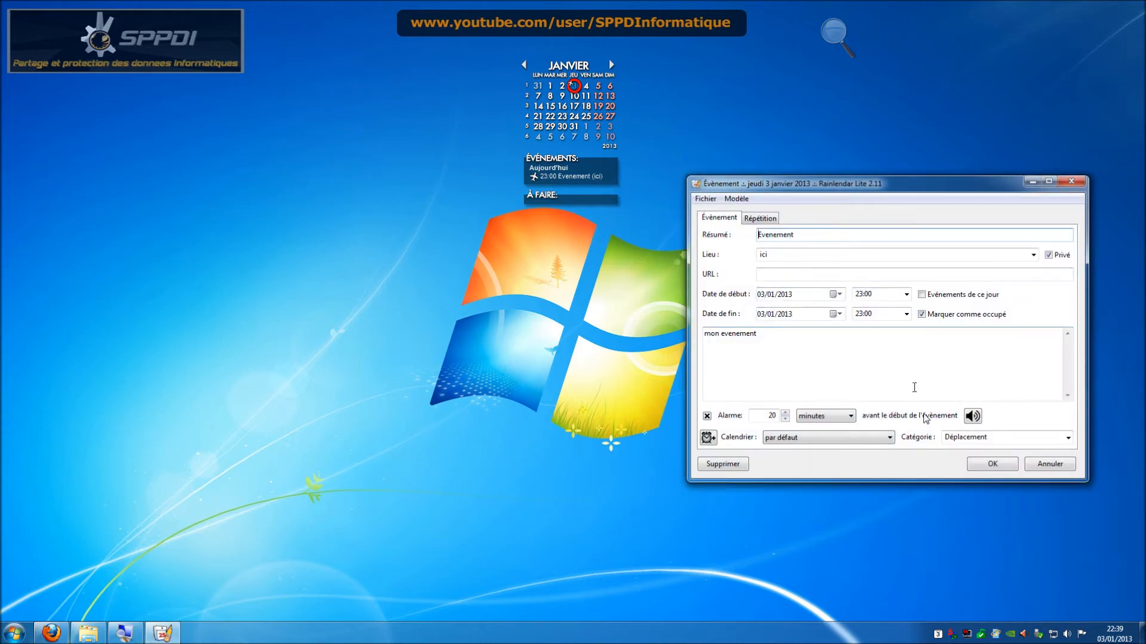
{"action": "left_click", "coordinate": [993, 464]}
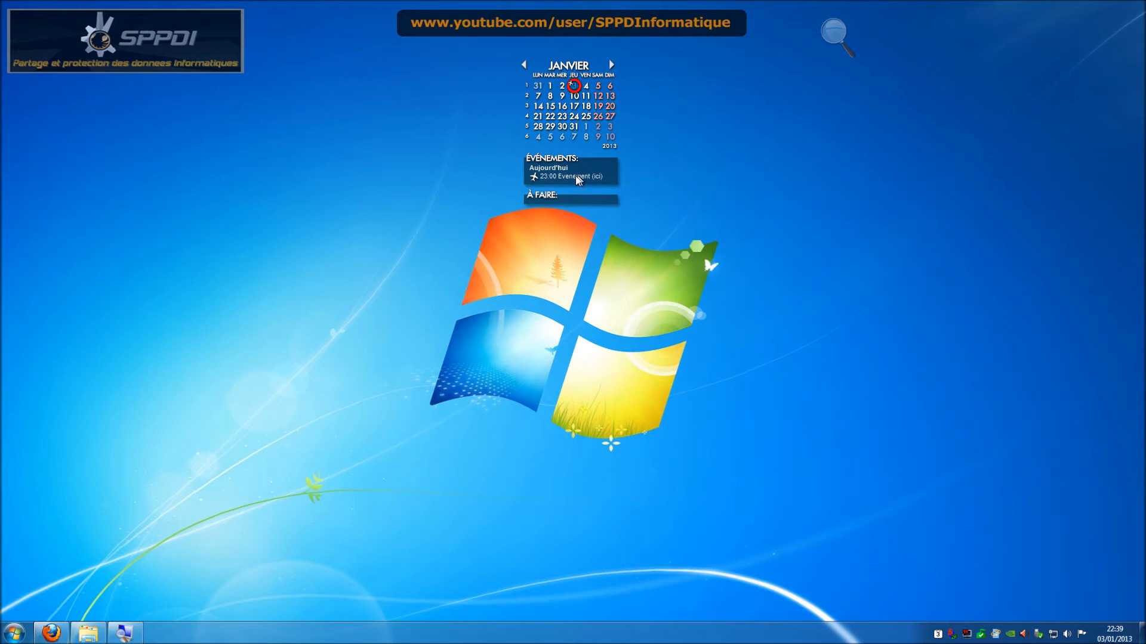
Move the event's alarm notification to the upper-right corner of the desktop.
{"action": "right_click", "coordinate": [545, 161]}
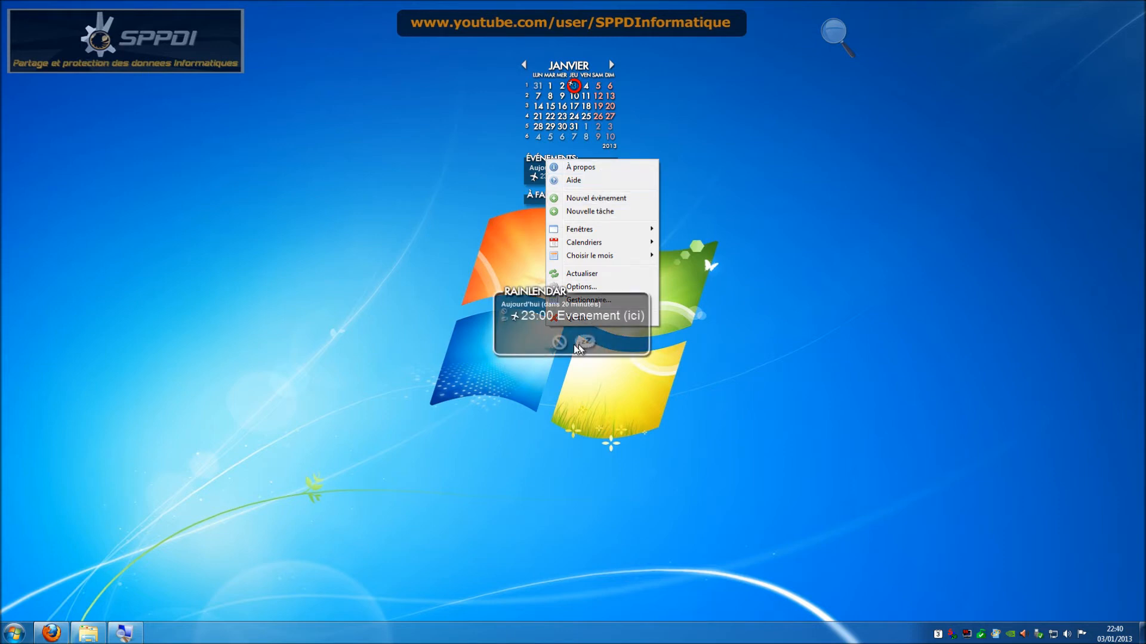
{"action": "mouse_move", "coordinate": [537, 290]}
{"action": "left_mouse_down"}
{"action": "mouse_move", "coordinate": [539, 310]}
{"action": "mouse_move", "coordinate": [529, 309]}
{"action": "left_mouse_up"}
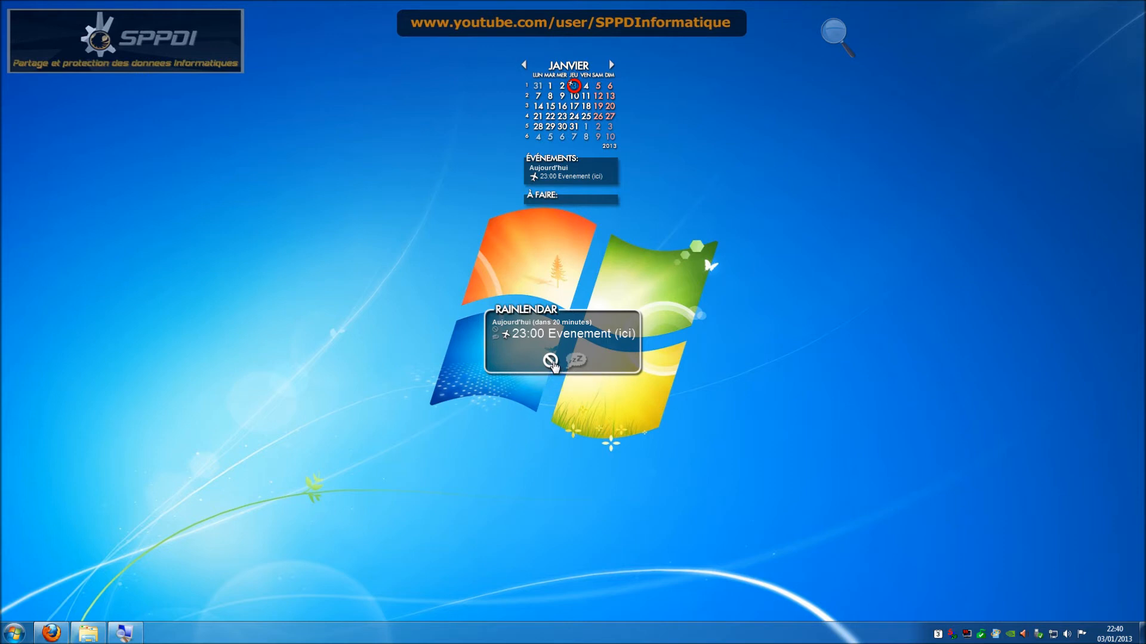
{"action": "left_click_drag", "start_coordinate": [539, 312], "coordinate": [1041, 18]}
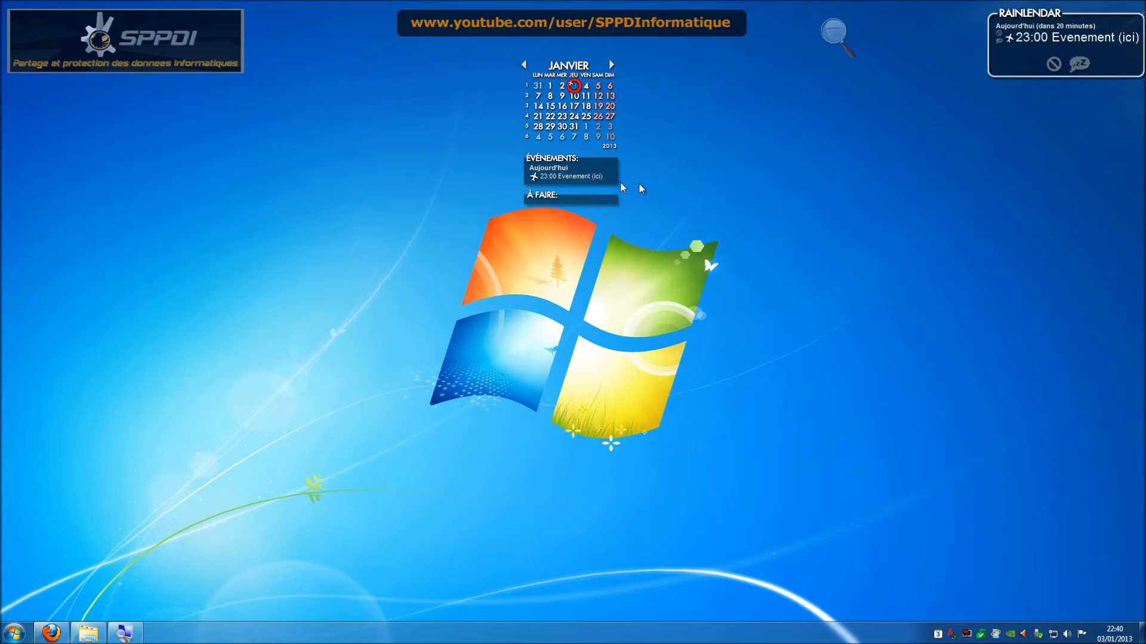
Examine the calendar's general commands, its window display options, and the commands offered for the event list and for an existing event.
{"action": "right_click", "coordinate": [552, 161]}
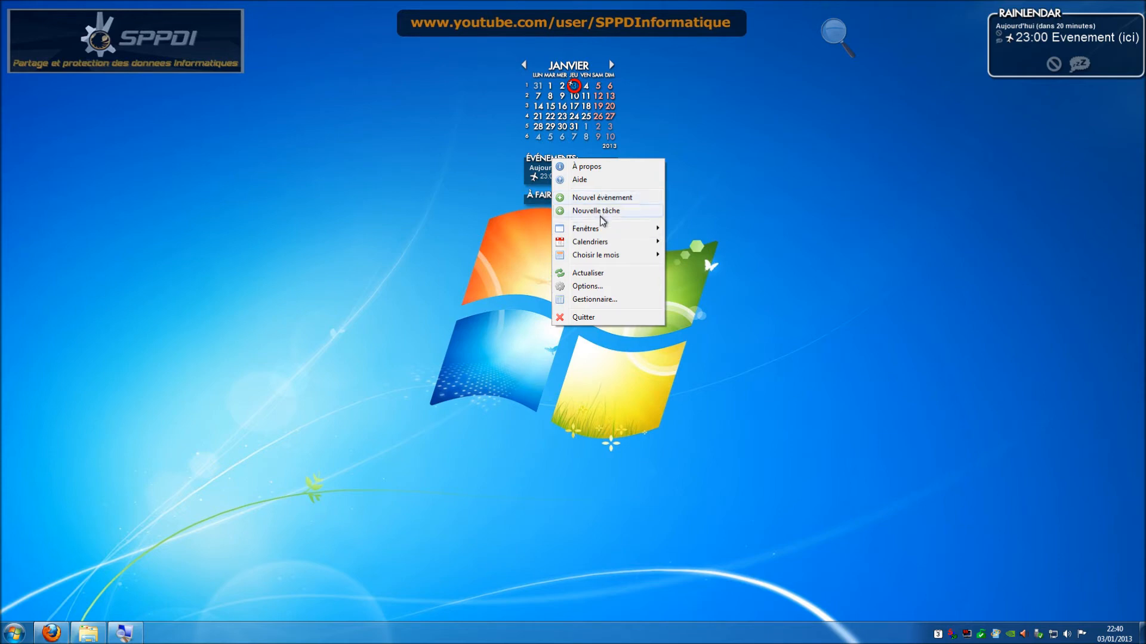
{"action": "mouse_move", "coordinate": [599, 228]}
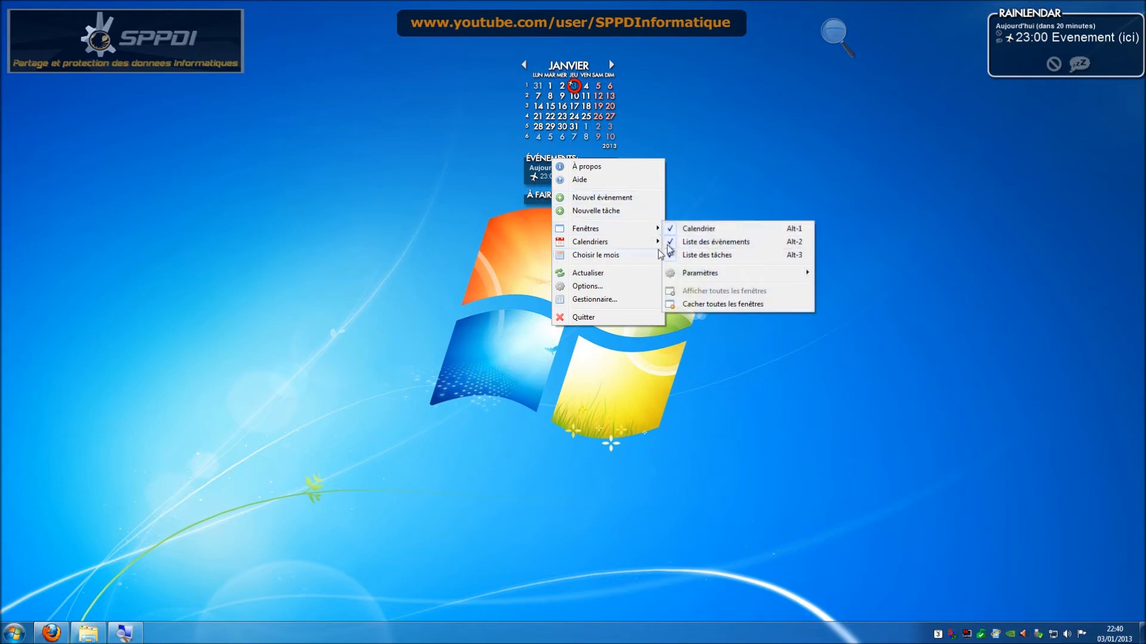
{"action": "mouse_move", "coordinate": [649, 245]}
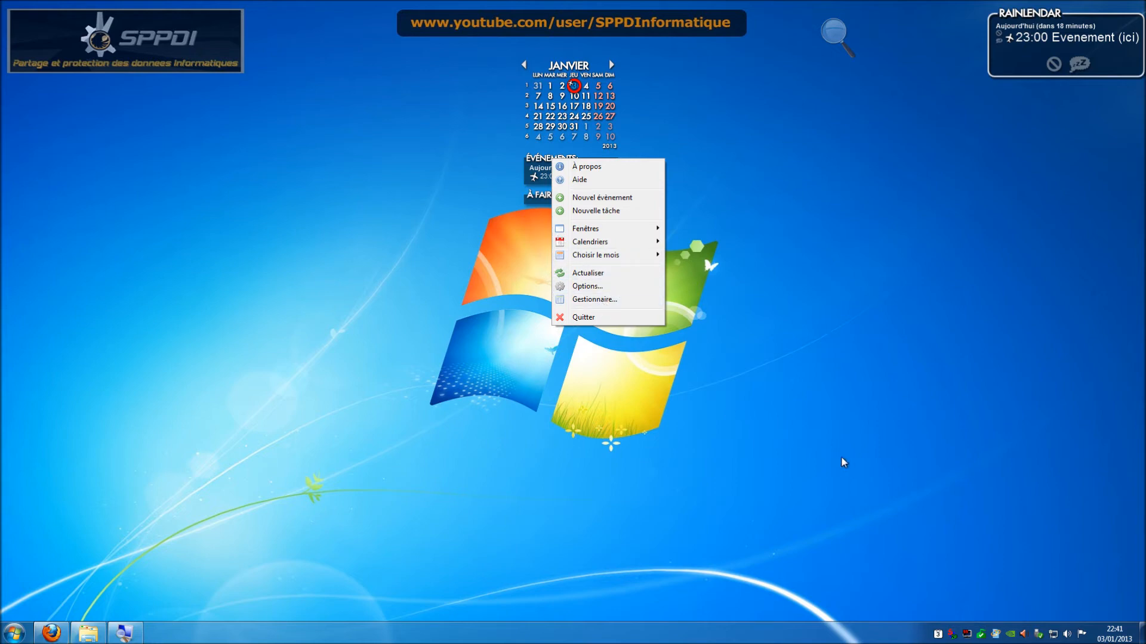
{"action": "left_click", "coordinate": [827, 425]}
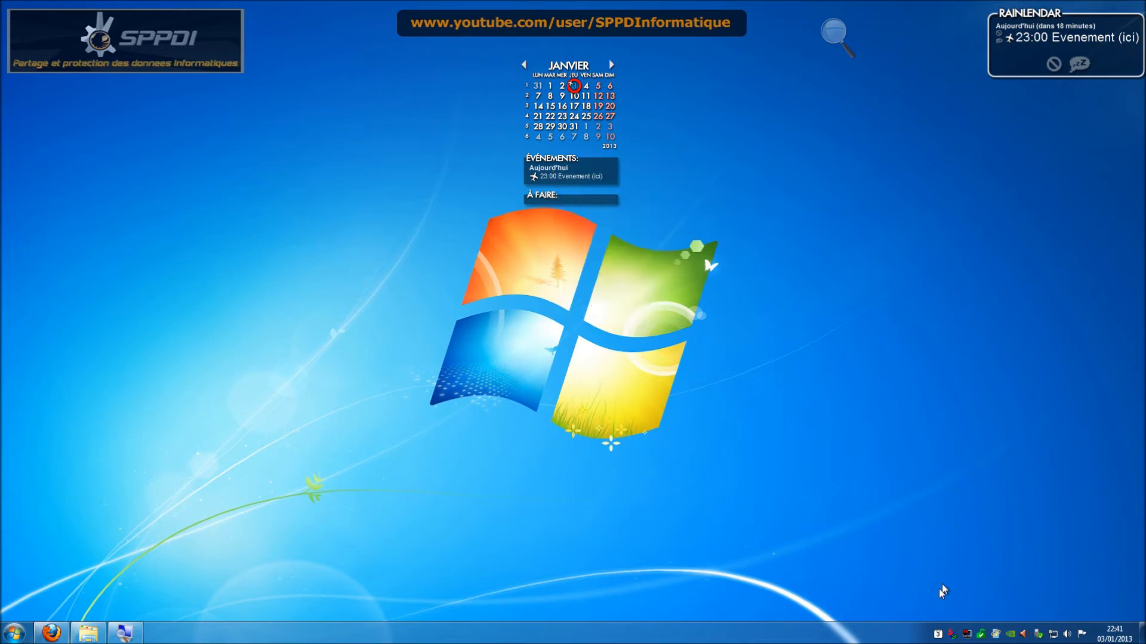
{"action": "right_click", "coordinate": [938, 633]}
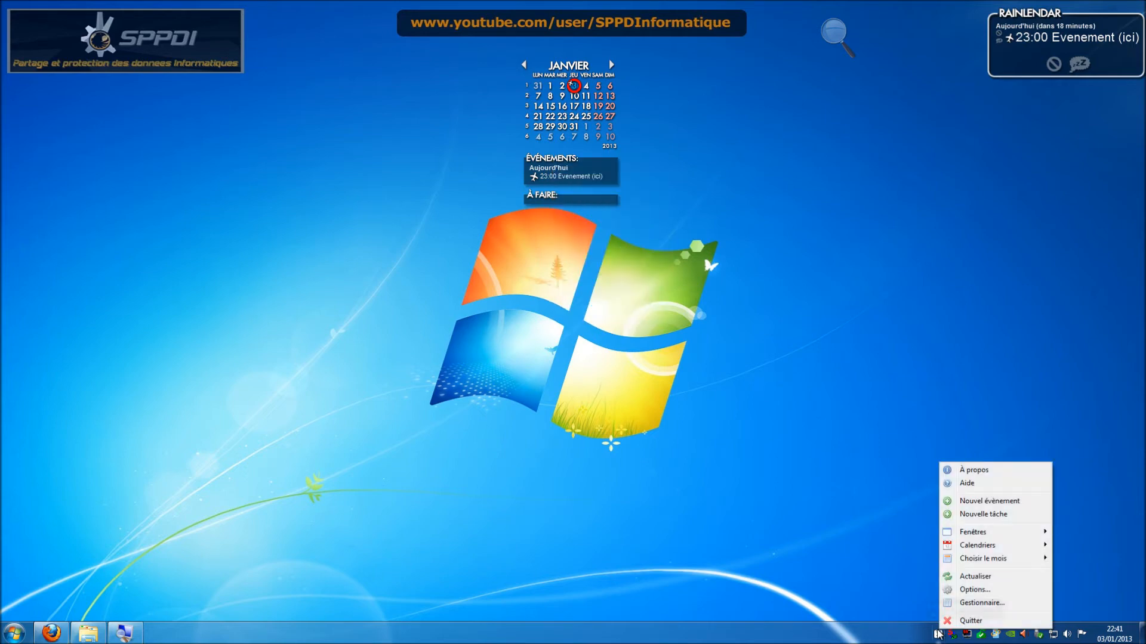
{"action": "left_click", "coordinate": [868, 552]}
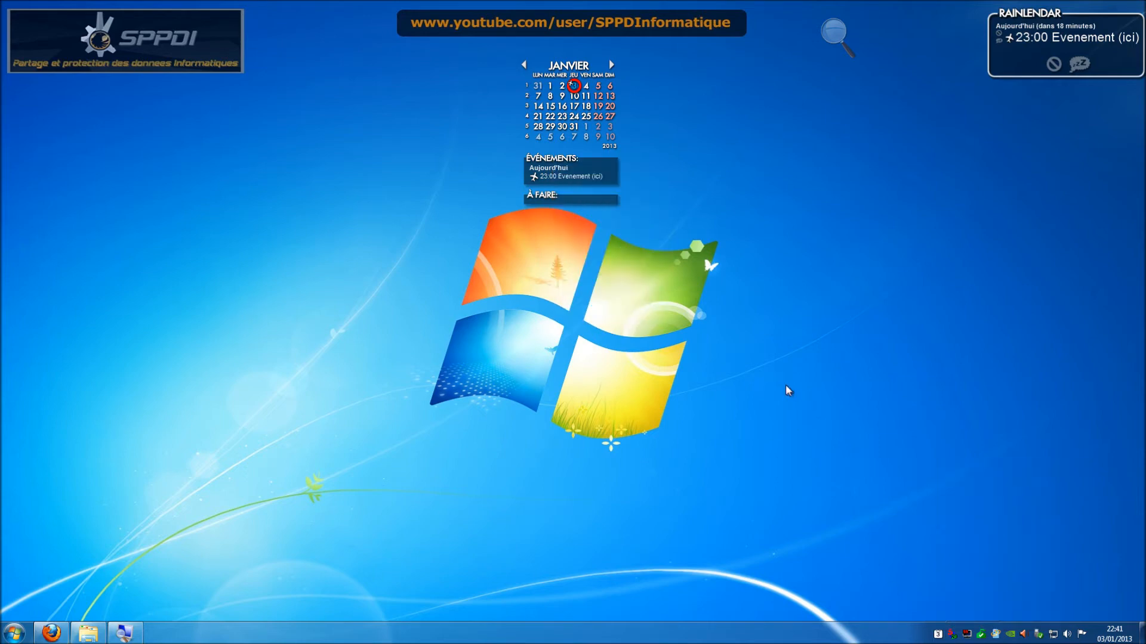
{"action": "right_click", "coordinate": [548, 171]}
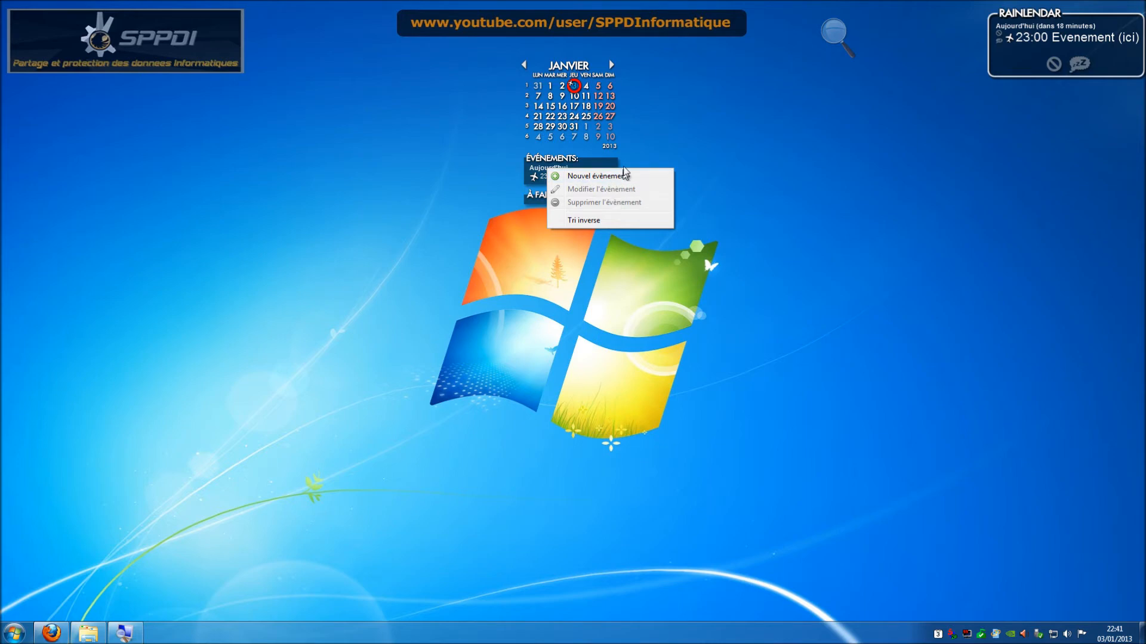
{"action": "left_click", "coordinate": [710, 191]}
{"action": "right_click", "coordinate": [593, 178]}
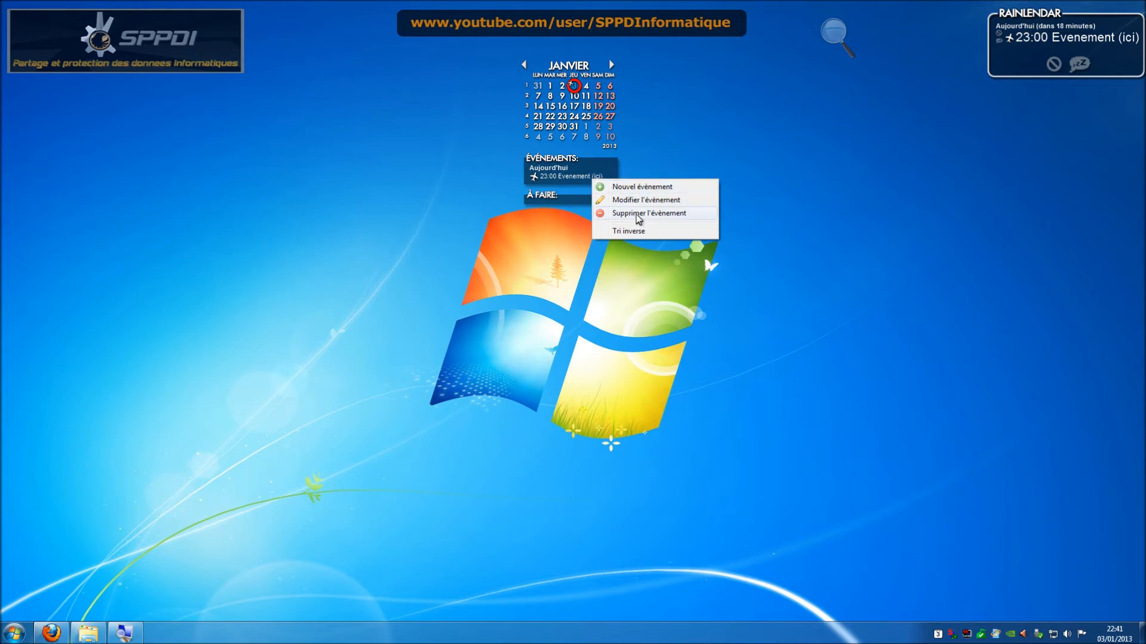
{"action": "left_click", "coordinate": [802, 209]}
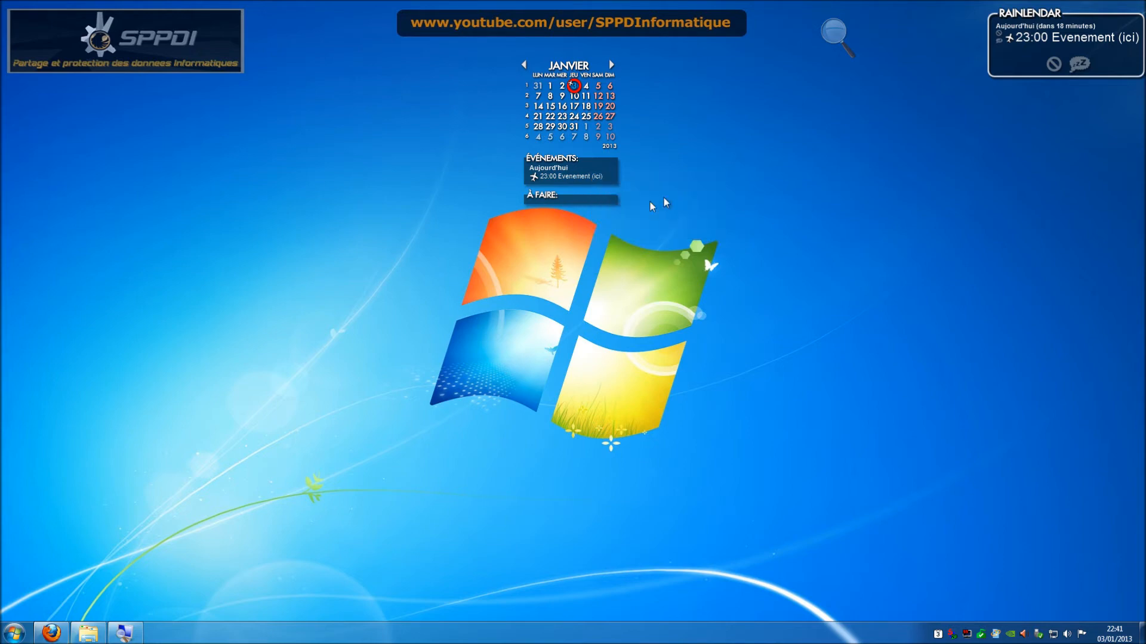
Create a task with the summary "Ma tache" and the location "la bas", and enlarge the task window to show all its fields.
{"action": "right_click", "coordinate": [554, 197]}
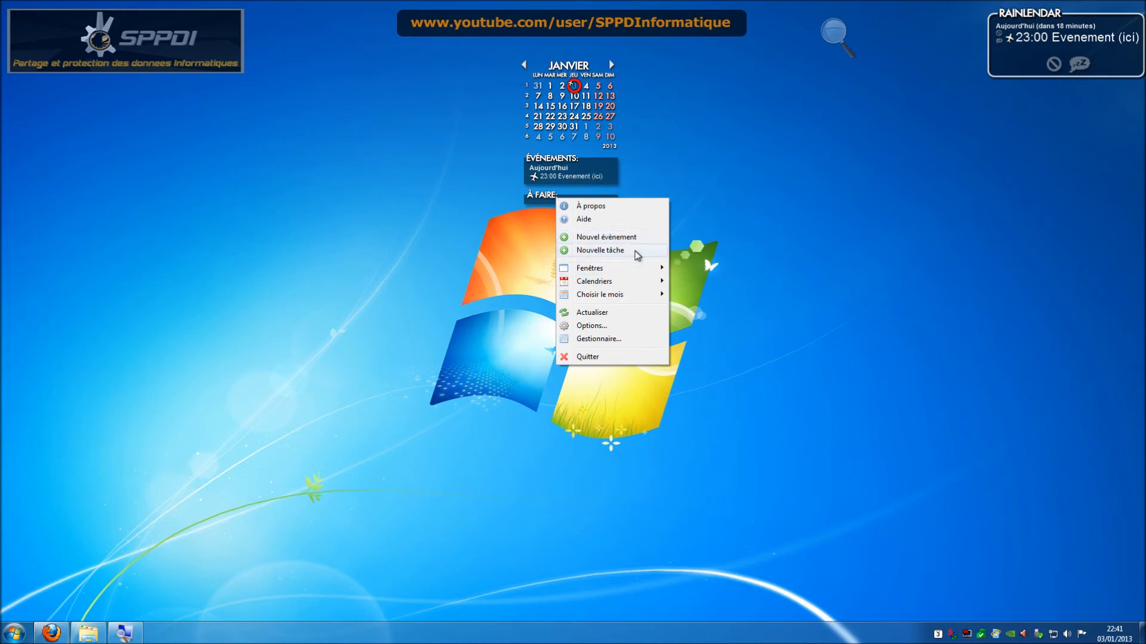
{"action": "right_click", "coordinate": [546, 203]}
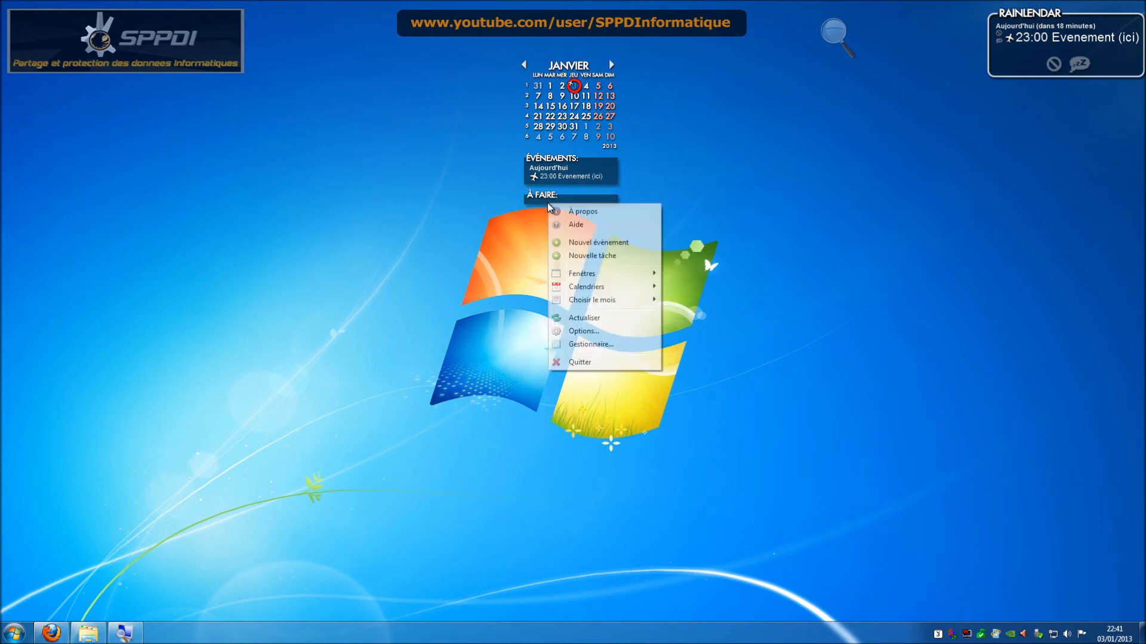
{"action": "right_click", "coordinate": [546, 198]}
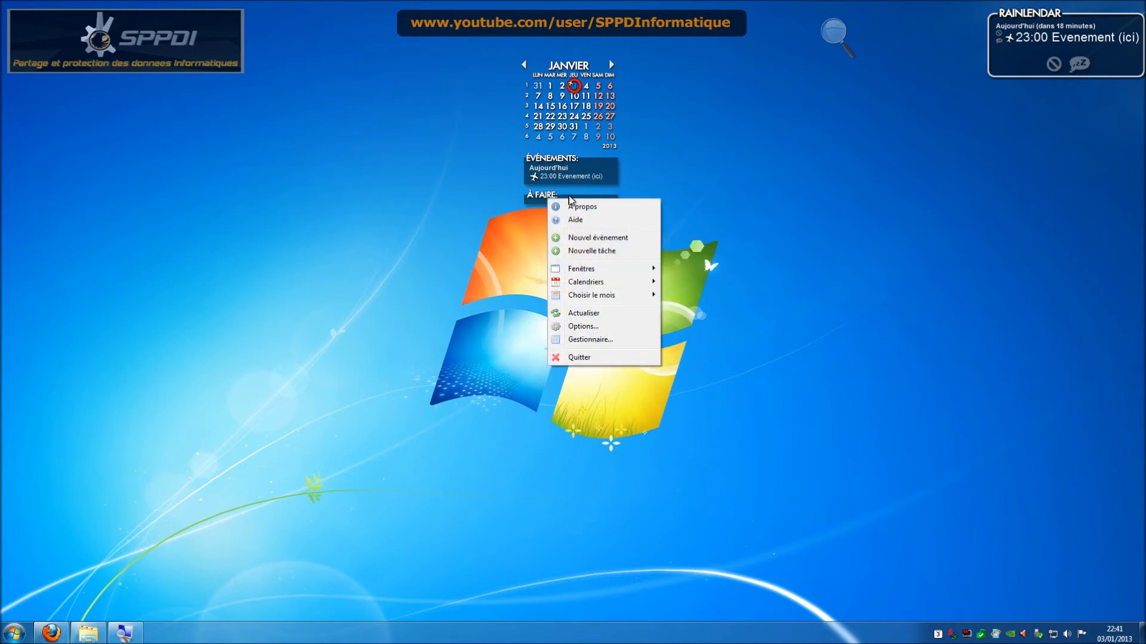
{"action": "left_click", "coordinate": [599, 252]}
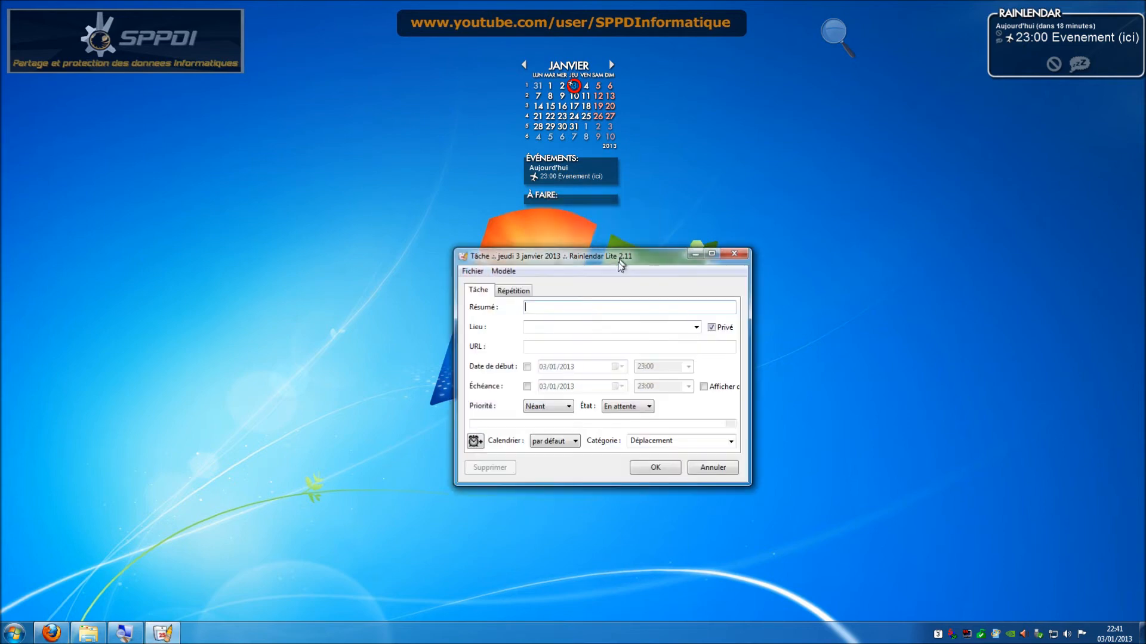
{"action": "type", "text": "Ma tache"}
{"action": "key", "text": "Tab"}
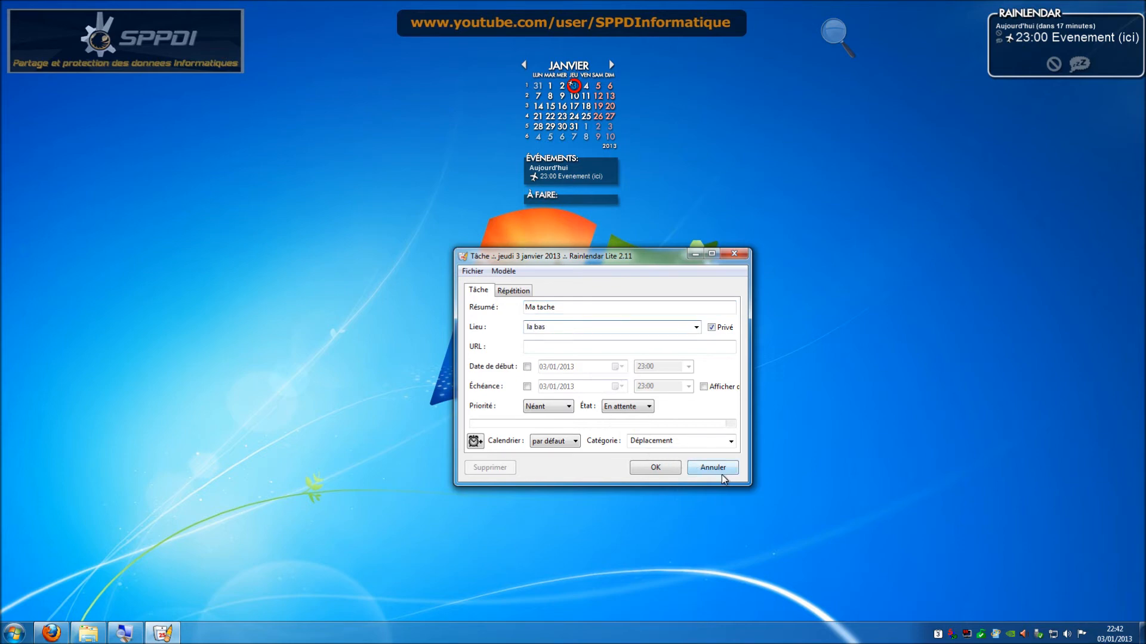
{"action": "left_click_drag", "start_coordinate": [746, 488], "coordinate": [852, 565]}
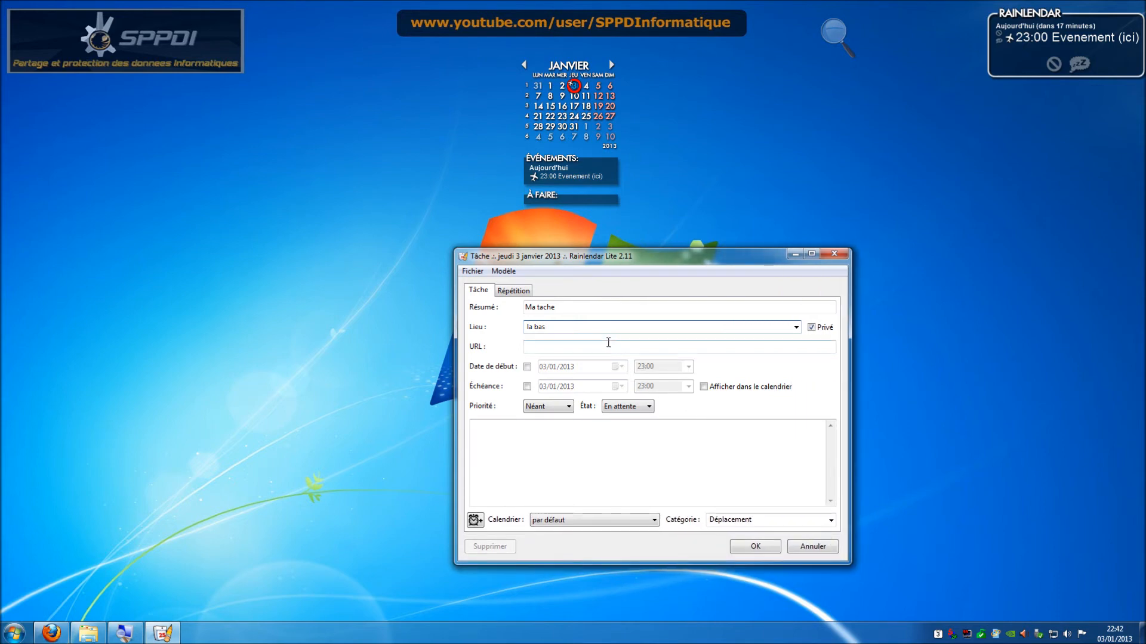
Try enabling the task's start date and due date, and turn both off again.
{"action": "left_click", "coordinate": [528, 369]}
{"action": "left_click", "coordinate": [527, 386]}
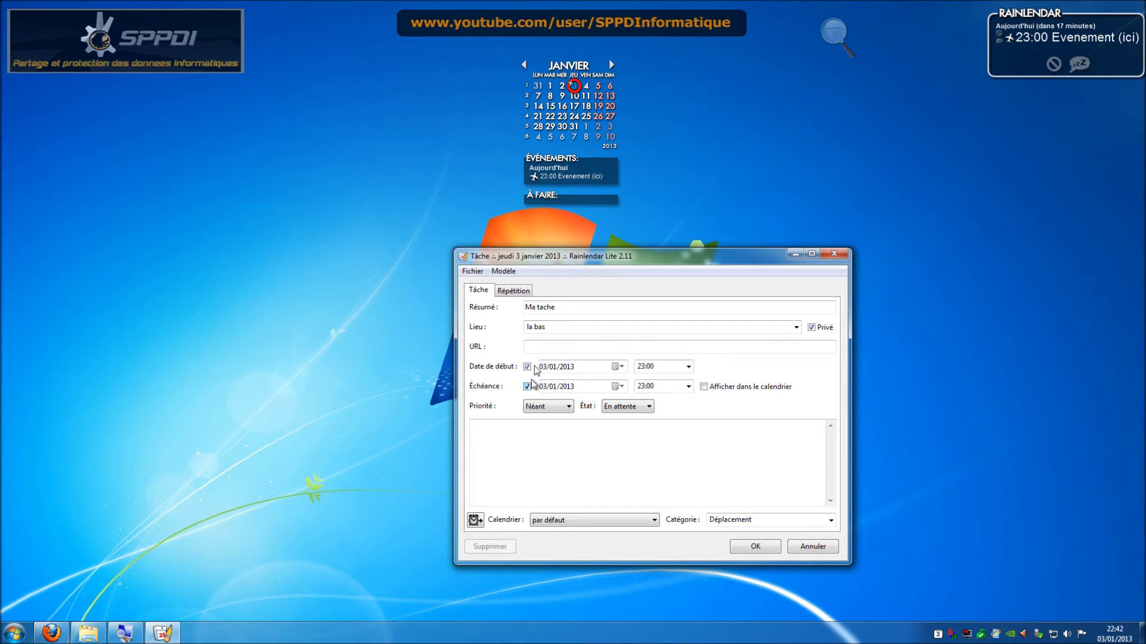
{"action": "left_click", "coordinate": [527, 367]}
{"action": "left_click", "coordinate": [527, 387]}
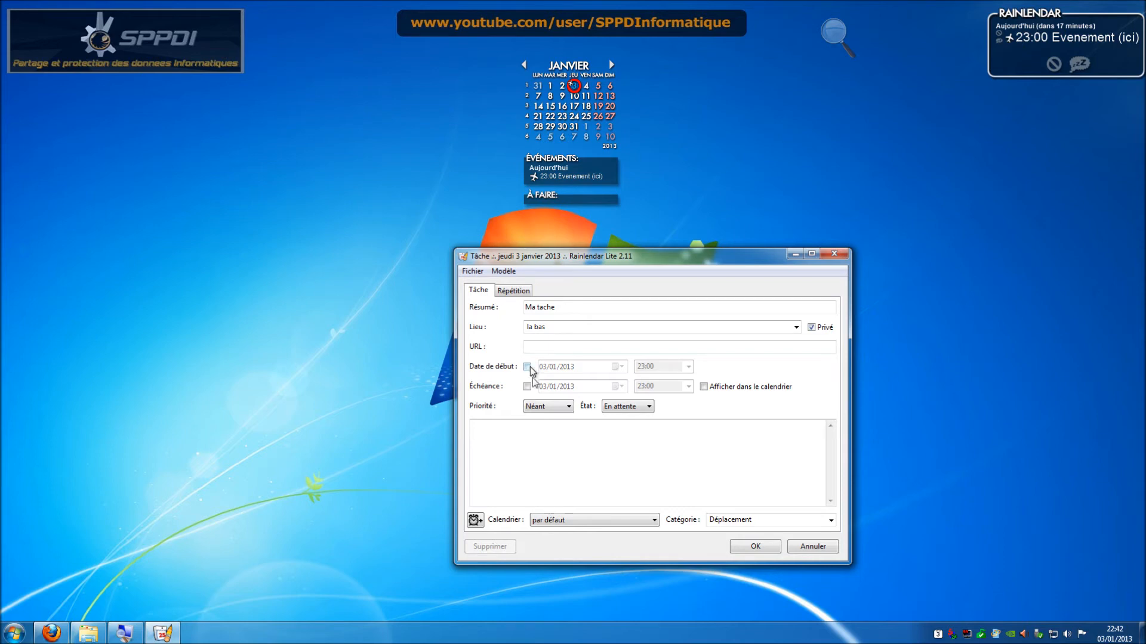
Try enabling the task's start date, due date and "Afficher dans le calendrier" option, and turn all three off again.
{"action": "left_click", "coordinate": [527, 367]}
{"action": "left_click", "coordinate": [527, 387]}
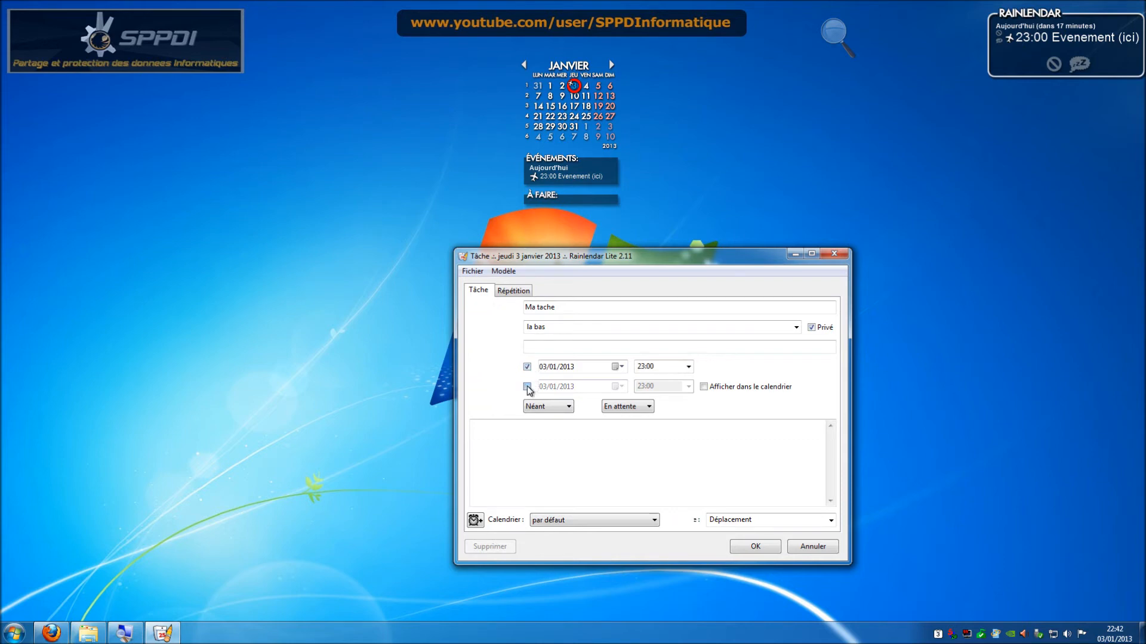
{"action": "left_click", "coordinate": [703, 387]}
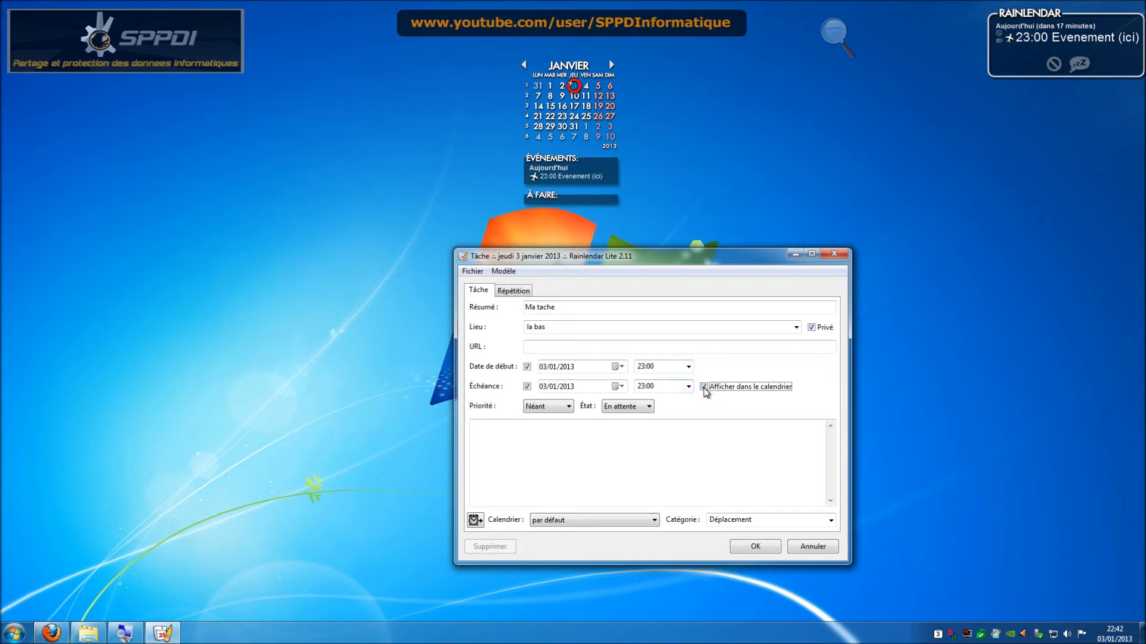
{"action": "left_click", "coordinate": [527, 386]}
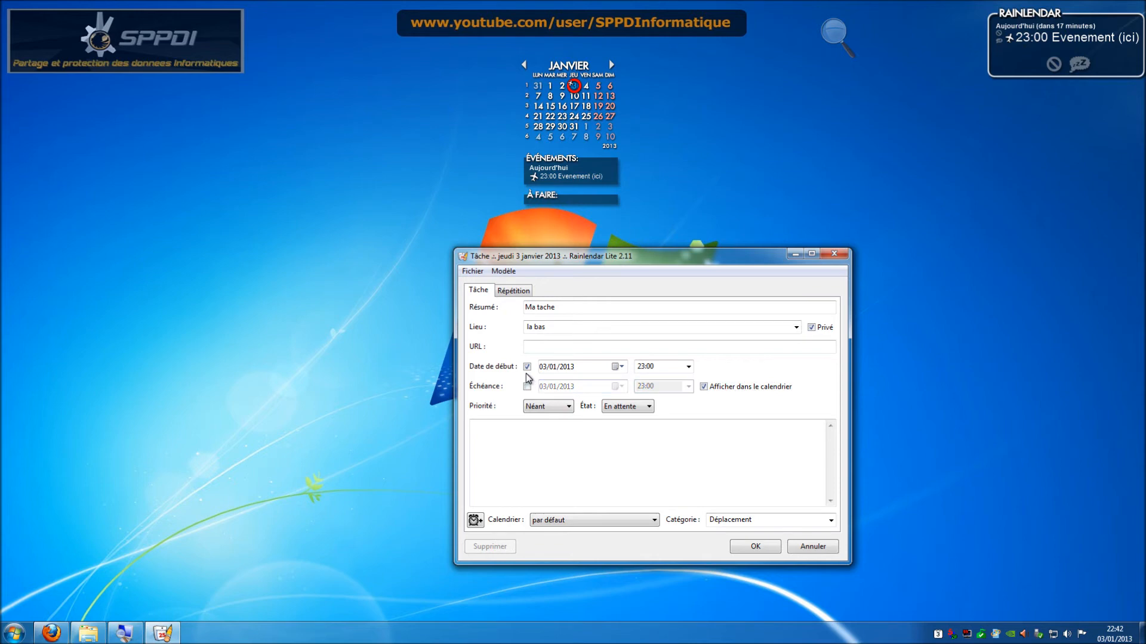
{"action": "left_click", "coordinate": [527, 366]}
{"action": "left_click", "coordinate": [707, 388]}
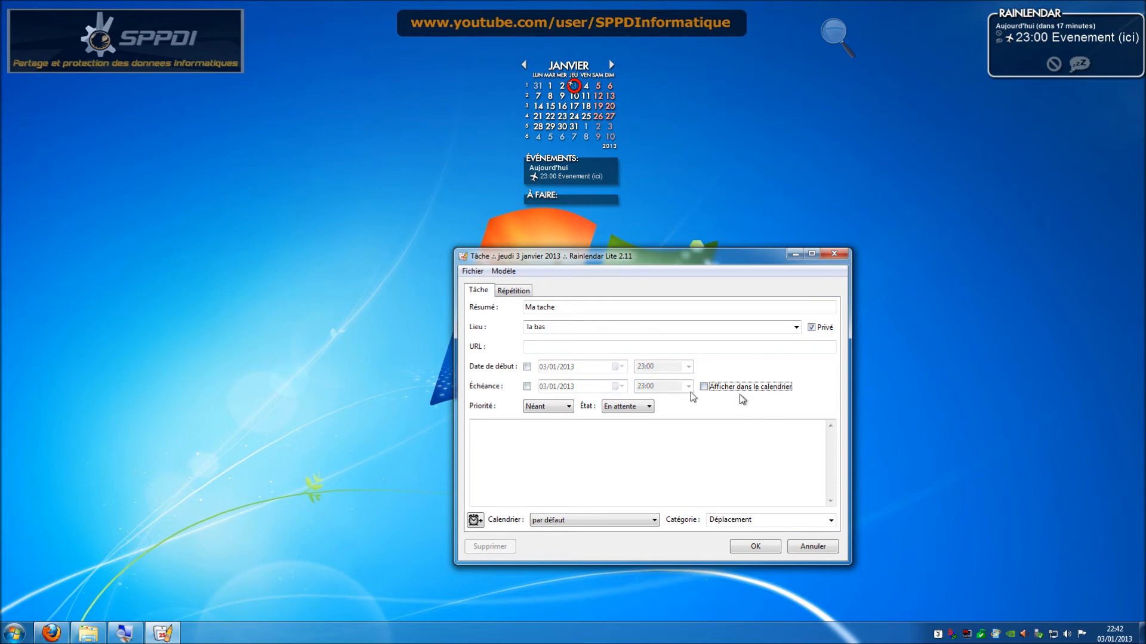
Set the task's priority to Haute, its state to En cours and its progress to 50 %.
{"action": "left_click", "coordinate": [555, 409]}
{"action": "left_click", "coordinate": [557, 448]}
{"action": "left_click", "coordinate": [617, 408]}
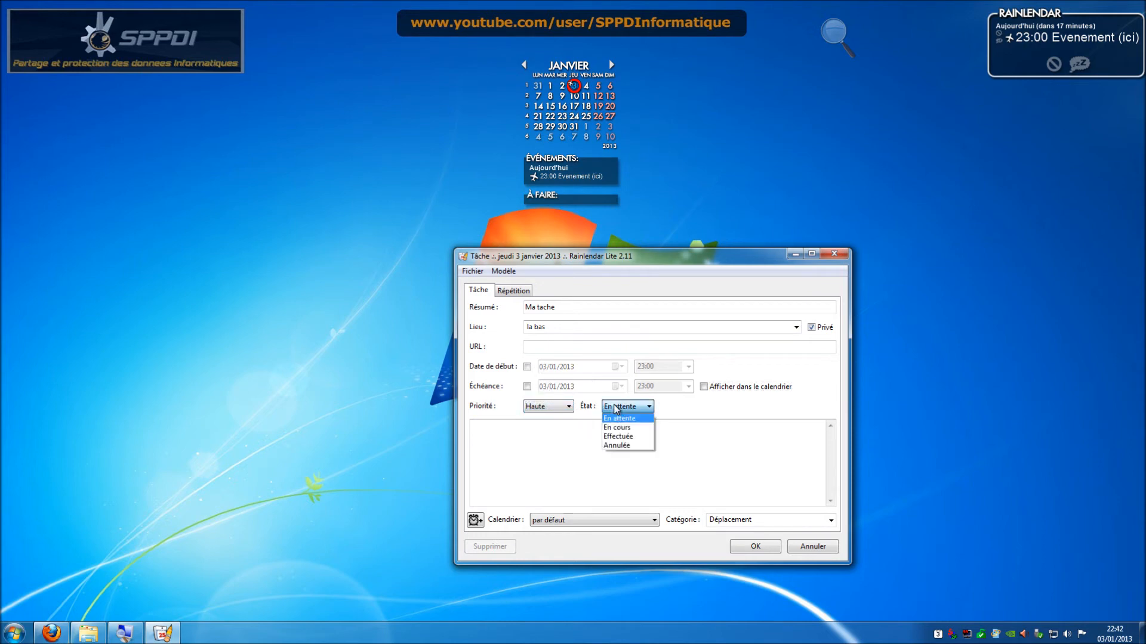
{"action": "left_click", "coordinate": [624, 429]}
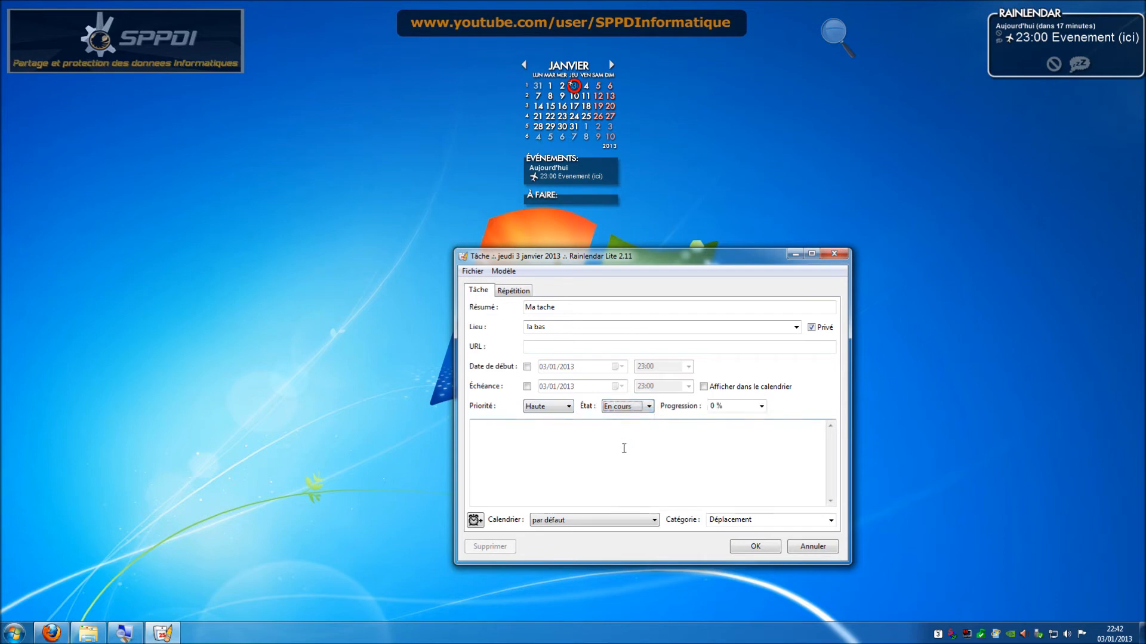
{"action": "left_click", "coordinate": [751, 406]}
{"action": "left_click", "coordinate": [761, 407]}
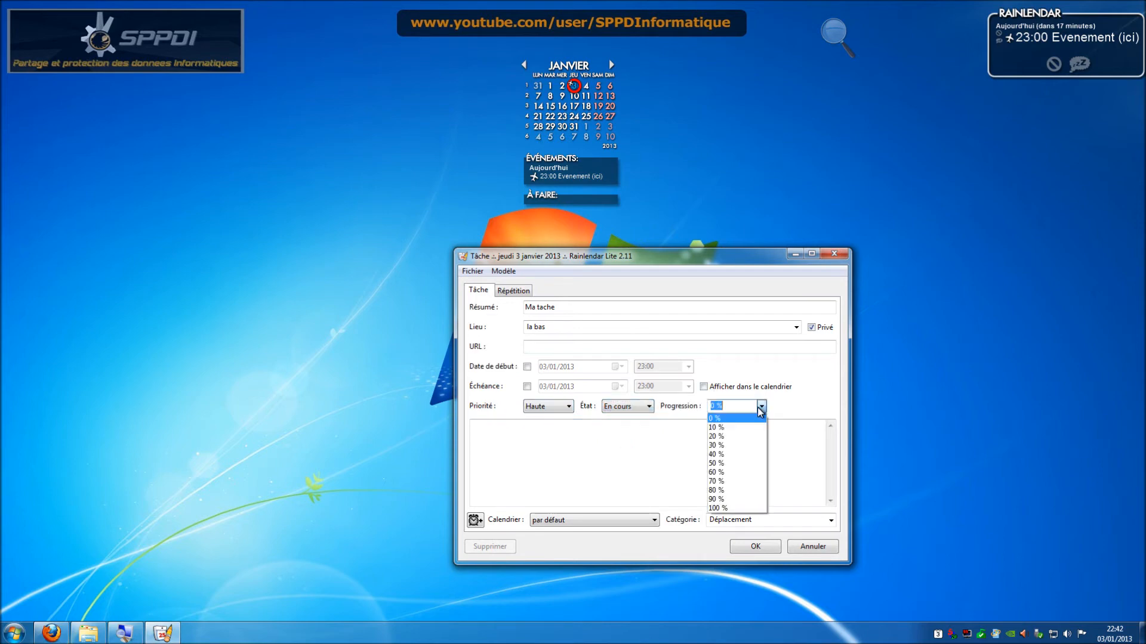
{"action": "left_click", "coordinate": [743, 461]}
Enter "faire mes courses" as the task's description, clear its category and save the task.
{"action": "left_click", "coordinate": [663, 442]}
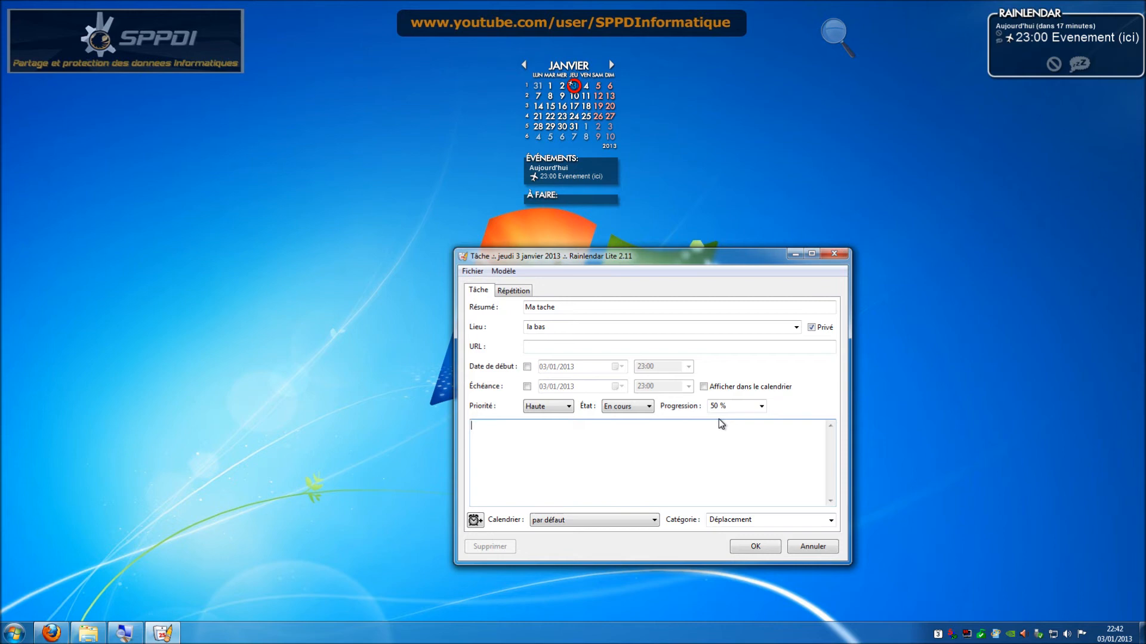
{"action": "type", "text": "faire mes courses"}
{"action": "left_click", "coordinate": [775, 526]}
{"action": "left_click", "coordinate": [831, 522]}
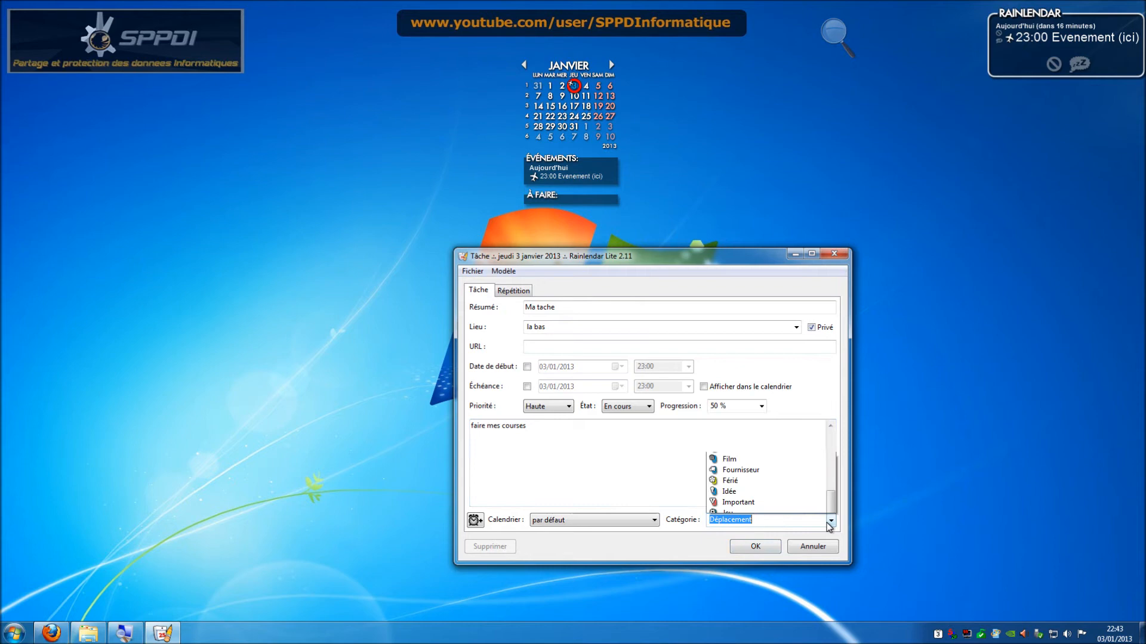
{"action": "left_click_drag", "start_coordinate": [834, 399], "coordinate": [819, 256]}
{"action": "left_click", "coordinate": [784, 195]}
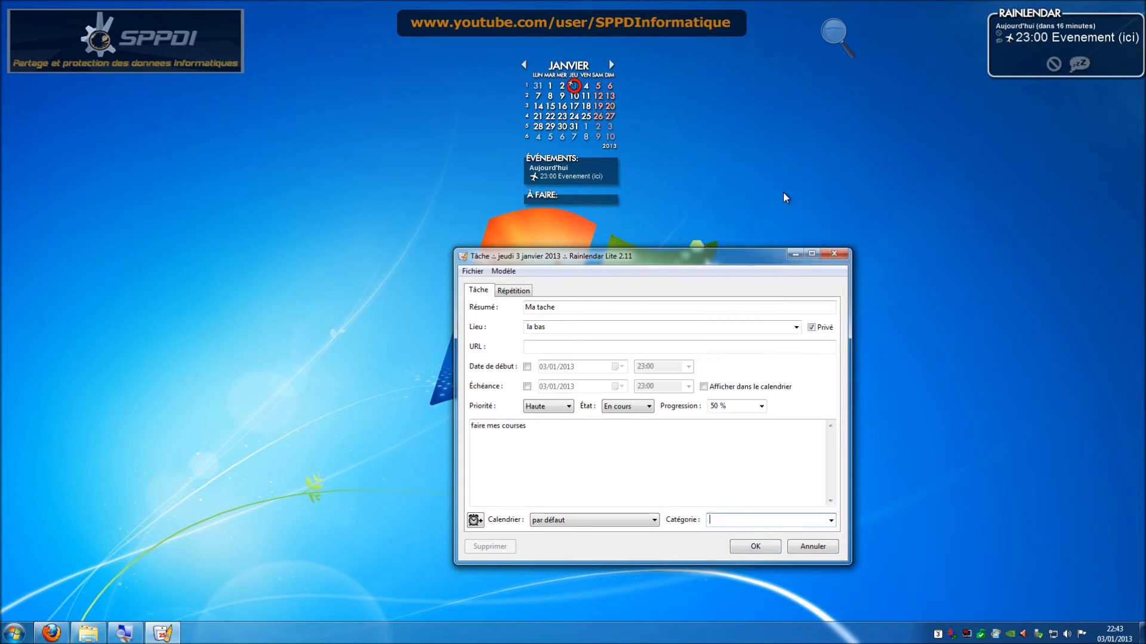
{"action": "left_click", "coordinate": [816, 516]}
{"action": "left_click", "coordinate": [817, 517]}
{"action": "left_click", "coordinate": [755, 547]}
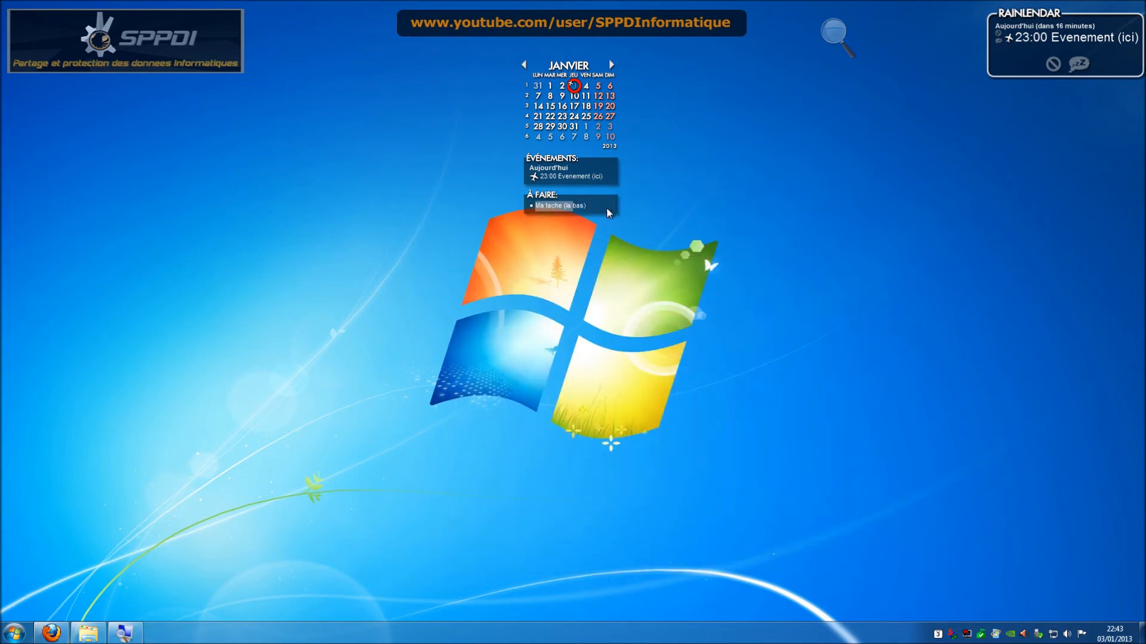
Create a second task starting on 03/01/2013 at 23:00 and due the same day at 23:30.
{"action": "right_click", "coordinate": [581, 204]}
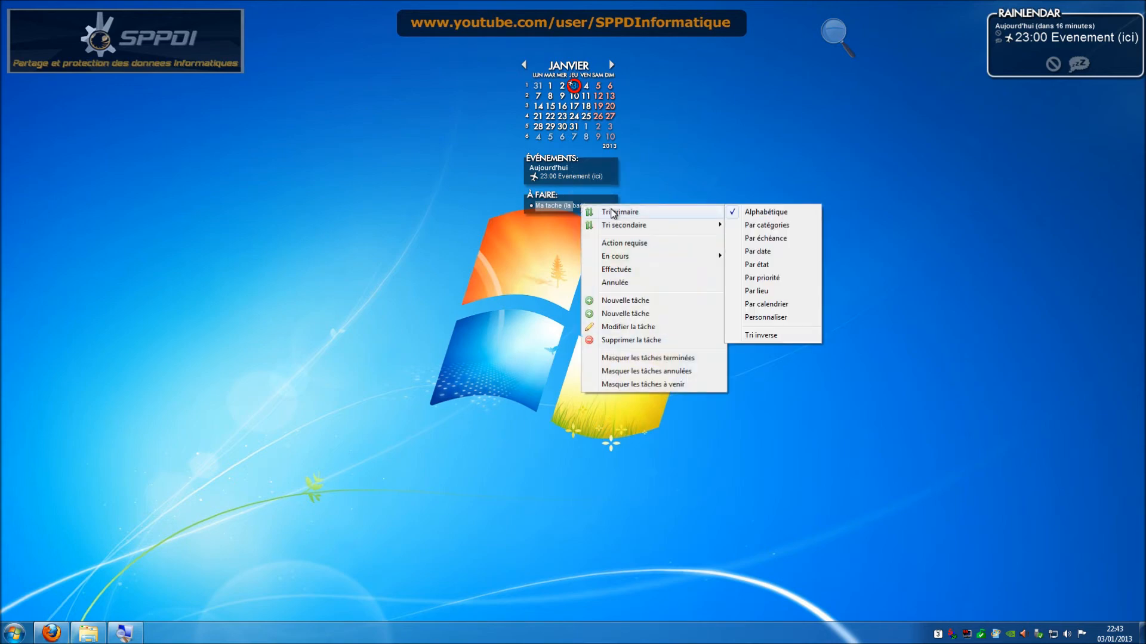
{"action": "mouse_move", "coordinate": [619, 228]}
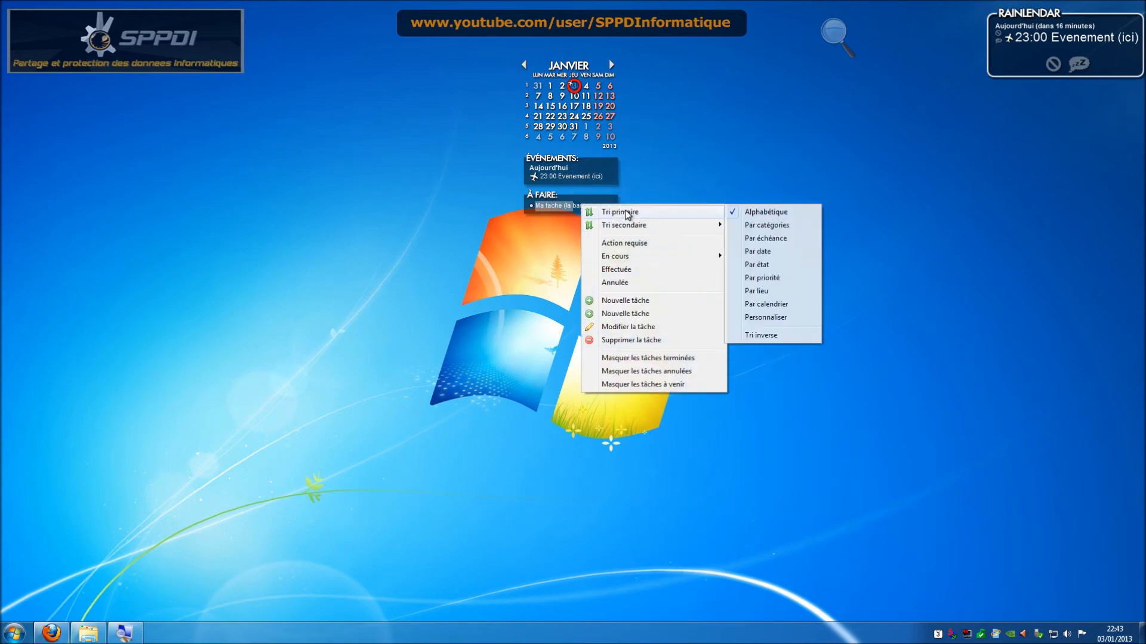
{"action": "right_click", "coordinate": [553, 195]}
{"action": "left_click", "coordinate": [603, 246]}
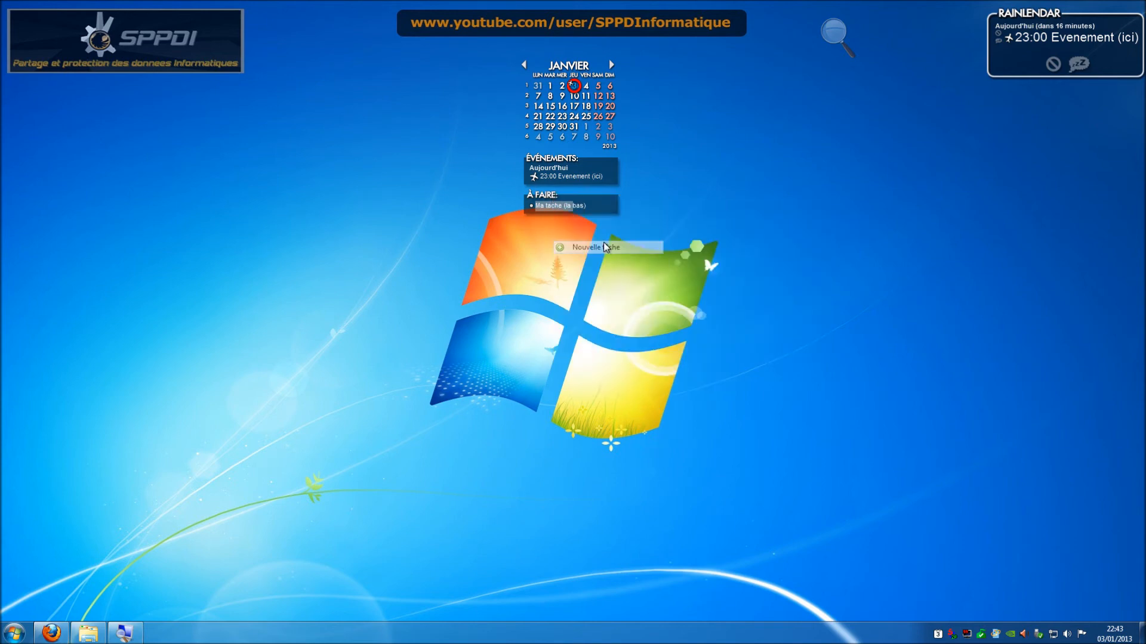
{"action": "left_click", "coordinate": [527, 367]}
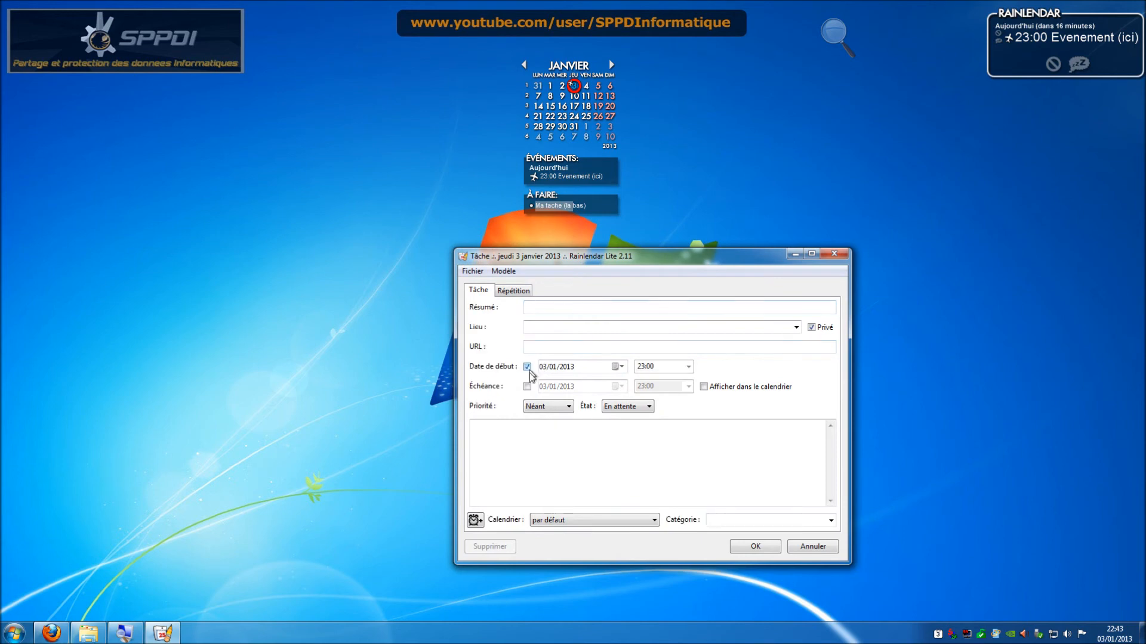
{"action": "left_click", "coordinate": [527, 386]}
{"action": "left_click", "coordinate": [688, 386]}
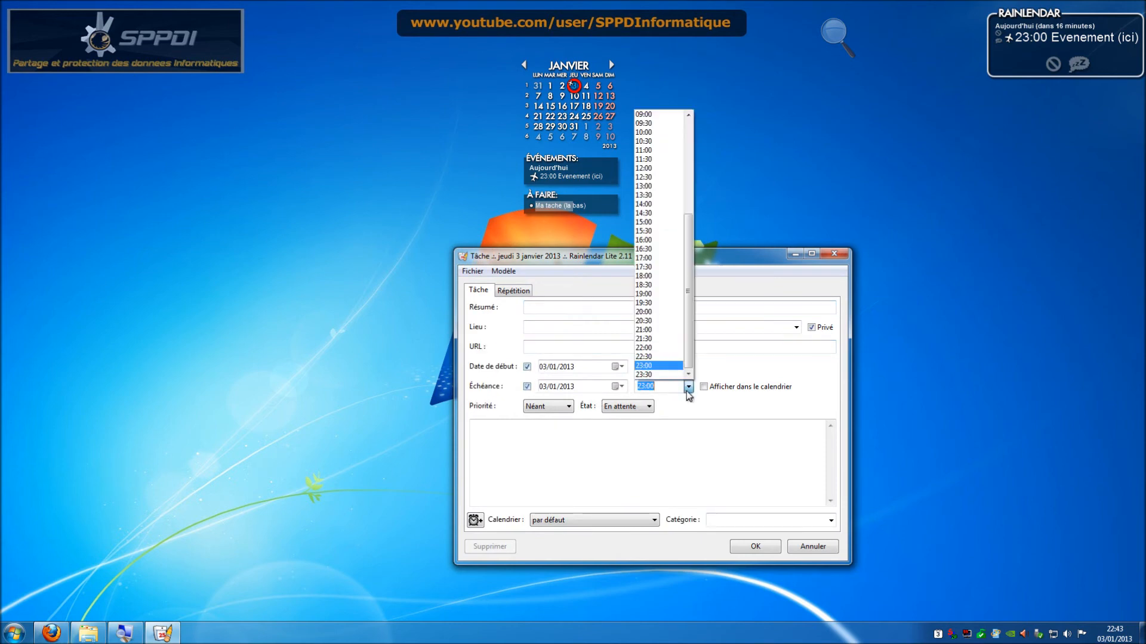
{"action": "left_click", "coordinate": [661, 375]}
Set the new task's priority to Basse and keep its state as En attente.
{"action": "left_click", "coordinate": [567, 407]}
{"action": "left_click", "coordinate": [558, 424]}
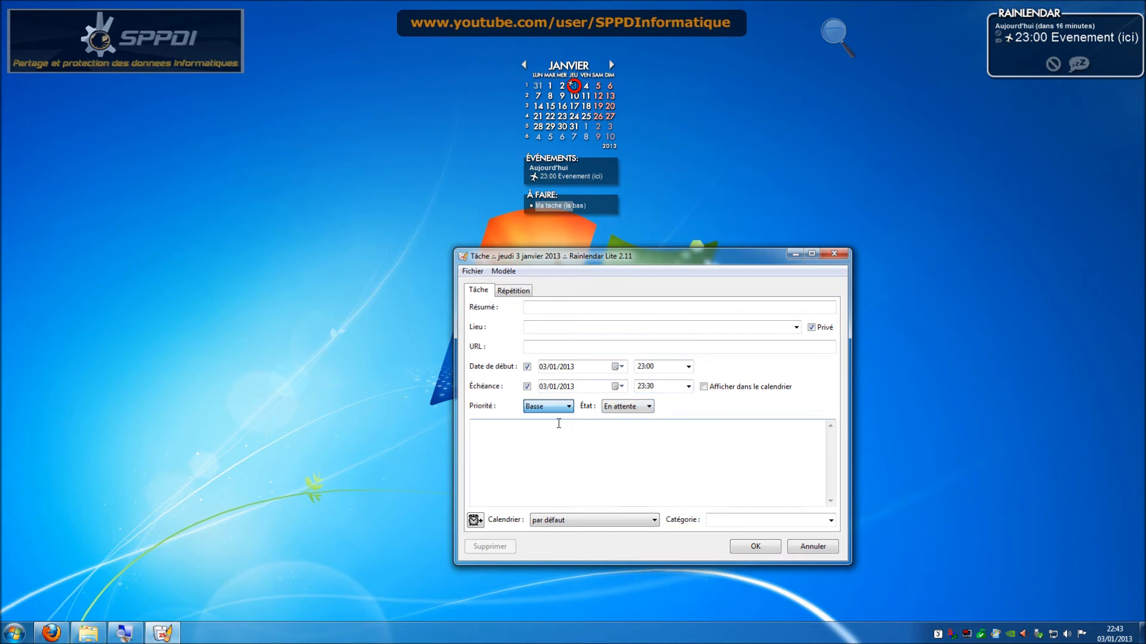
{"action": "left_click", "coordinate": [627, 407]}
{"action": "left_click", "coordinate": [627, 419]}
Enter the description "ma tache numero 2" and the summary "tache datée", and save the task without a category.
{"action": "left_click", "coordinate": [616, 439]}
{"action": "type", "text": "ma tache num"}
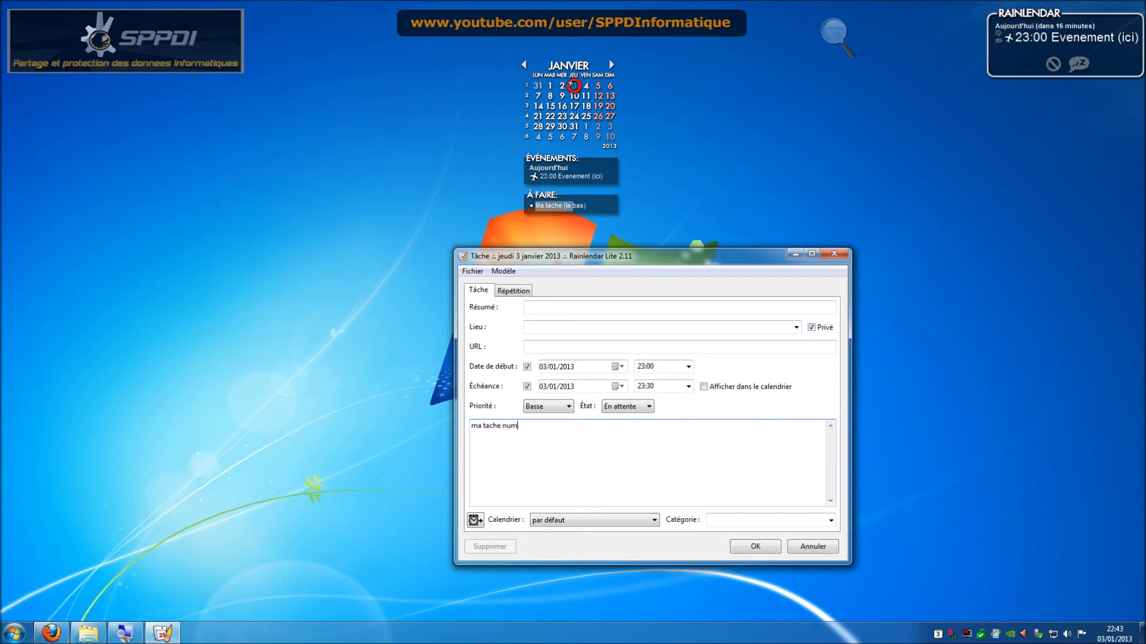
{"action": "type", "text": "ero 2"}
{"action": "left_click", "coordinate": [604, 308]}
{"action": "type", "text": "tache datée"}
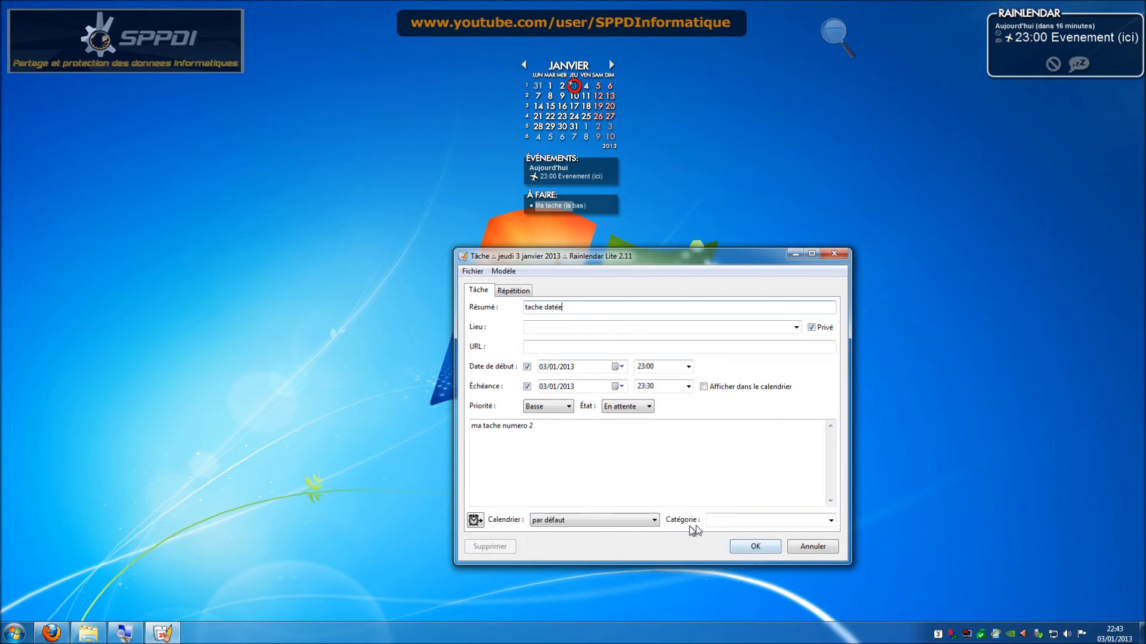
{"action": "left_click", "coordinate": [754, 522]}
{"action": "left_click", "coordinate": [757, 548]}
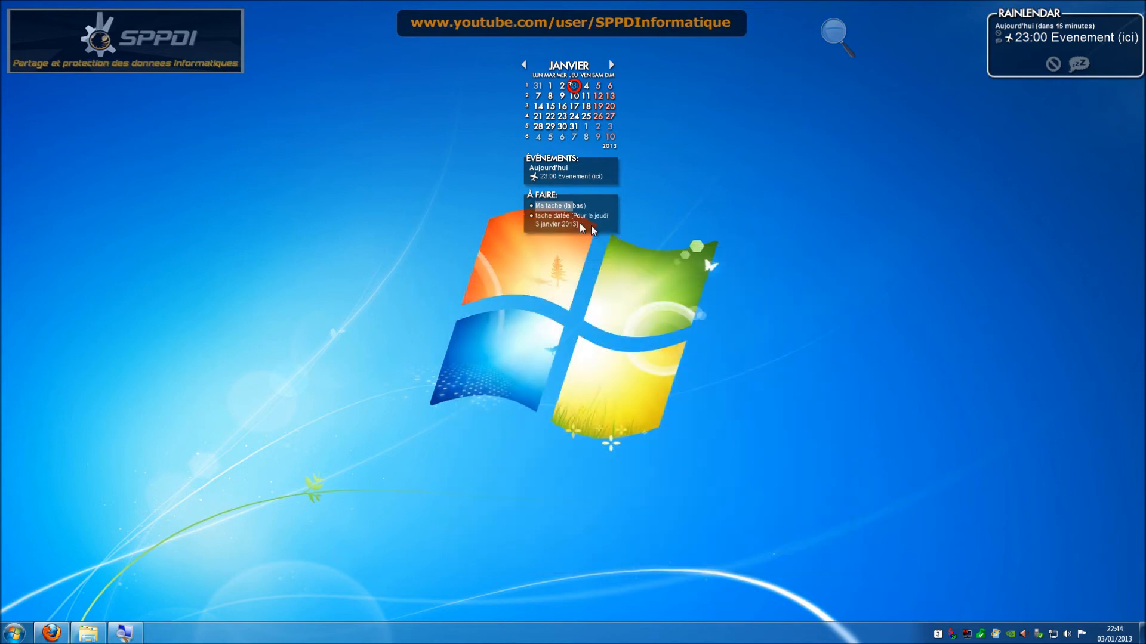
Set the primary sort of the to-do list to Par échéance.
{"action": "mouse_move", "coordinate": [544, 217]}
{"action": "right_click", "coordinate": [578, 206]}
{"action": "mouse_move", "coordinate": [623, 220]}
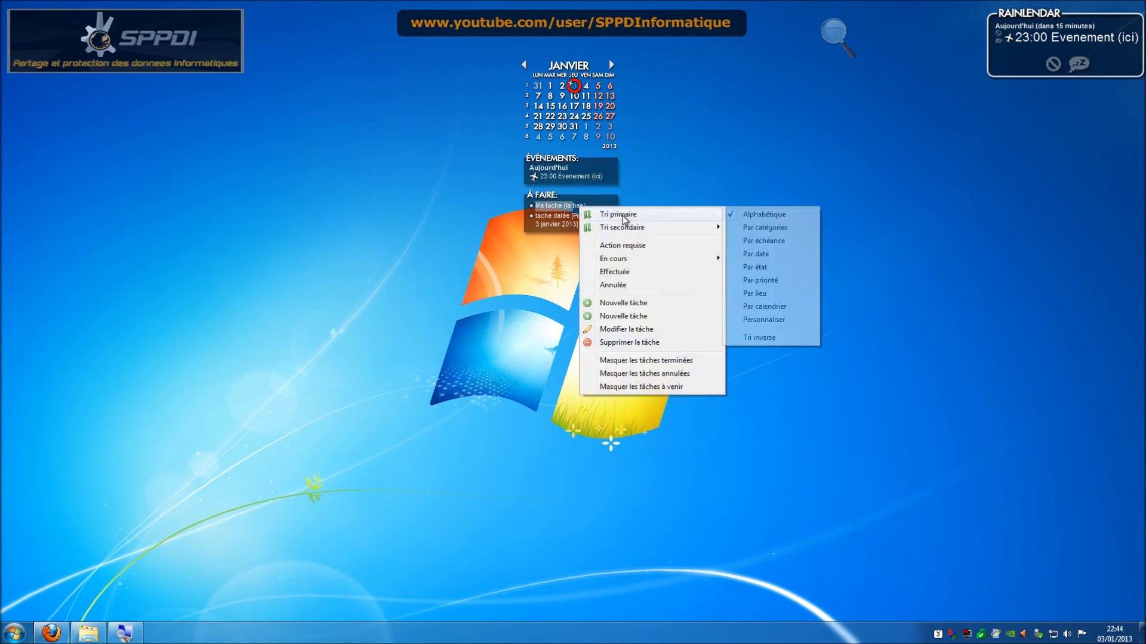
{"action": "left_click", "coordinate": [766, 241]}
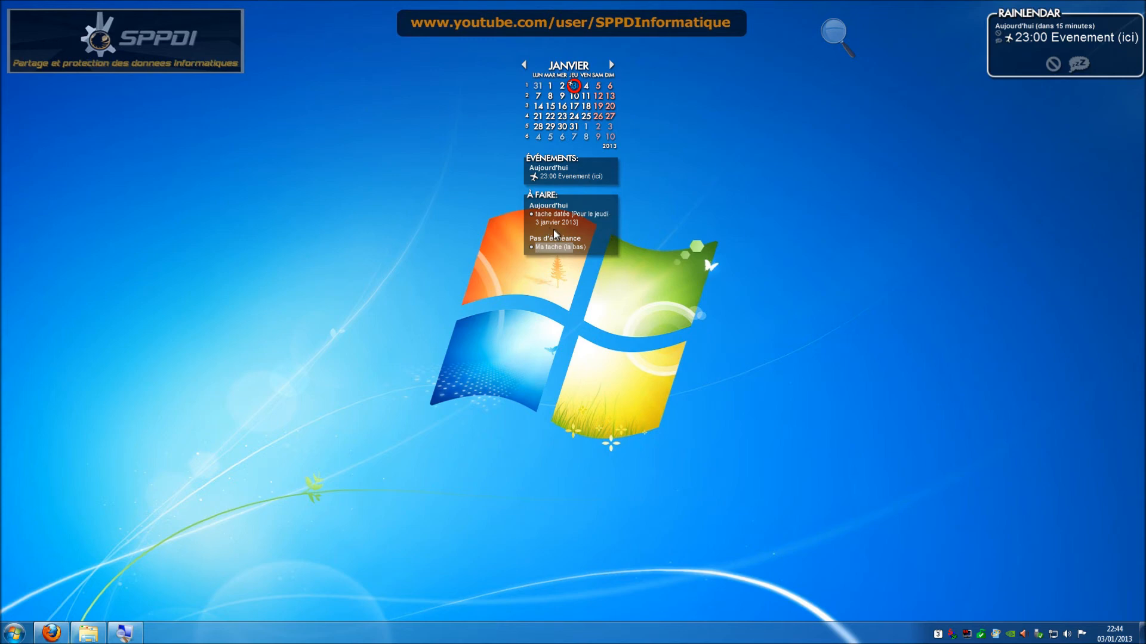
Change the primary sort of the to-do list to Par état.
{"action": "right_click", "coordinate": [572, 220]}
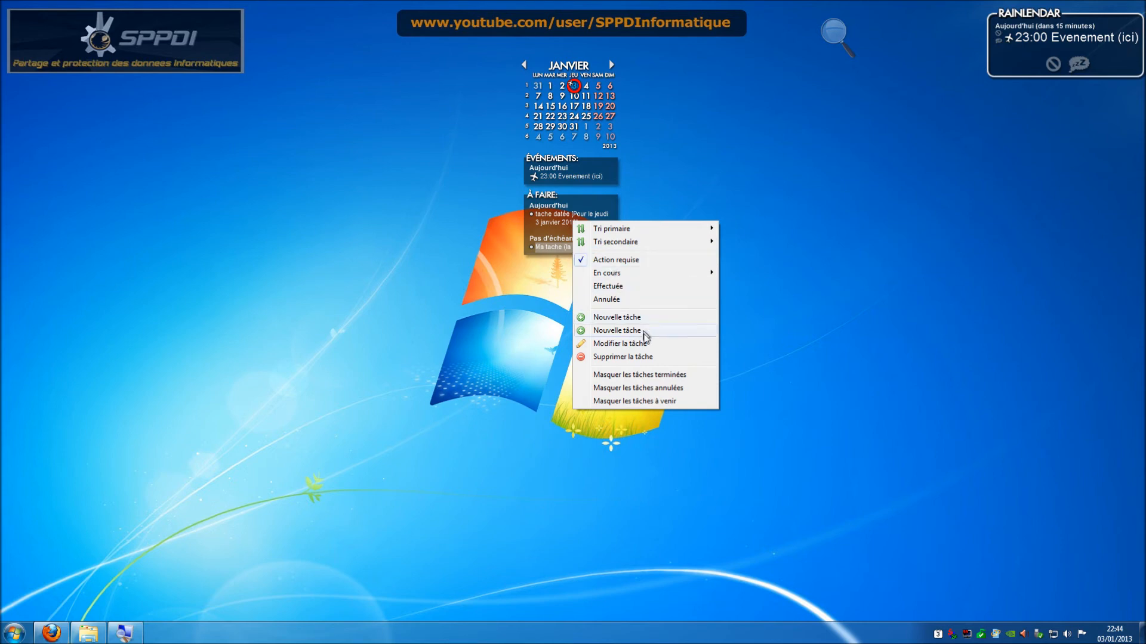
{"action": "mouse_move", "coordinate": [645, 248]}
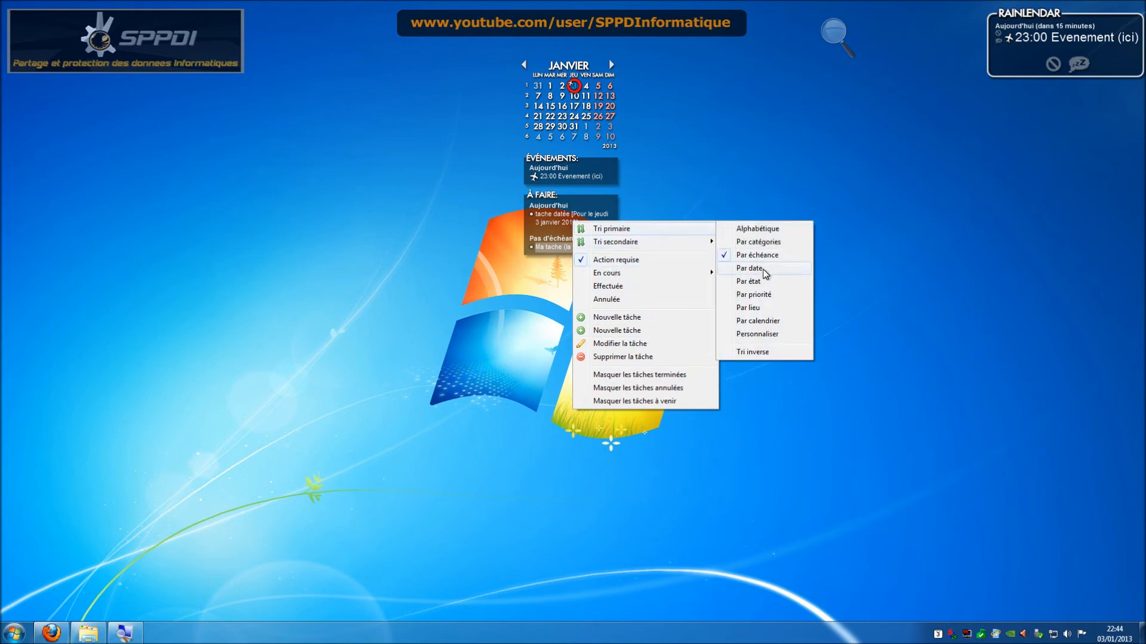
{"action": "left_click", "coordinate": [752, 281]}
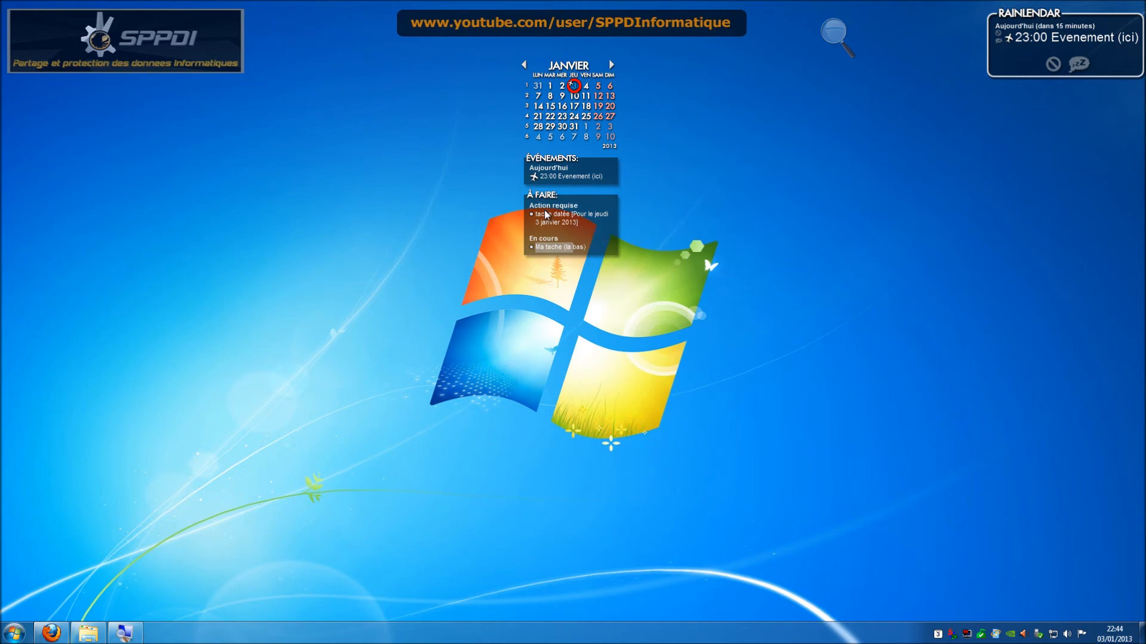
Return the to-do list to the Alphabétique primary sort.
{"action": "mouse_move", "coordinate": [567, 214]}
{"action": "right_click", "coordinate": [568, 216]}
{"action": "mouse_move", "coordinate": [594, 230]}
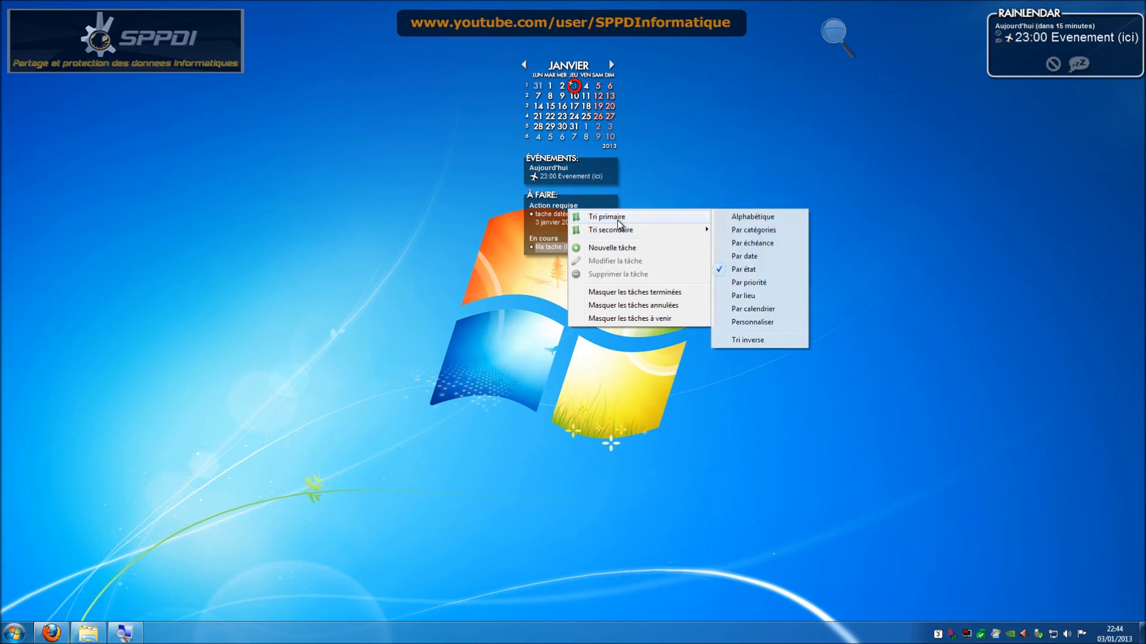
{"action": "left_click", "coordinate": [737, 218]}
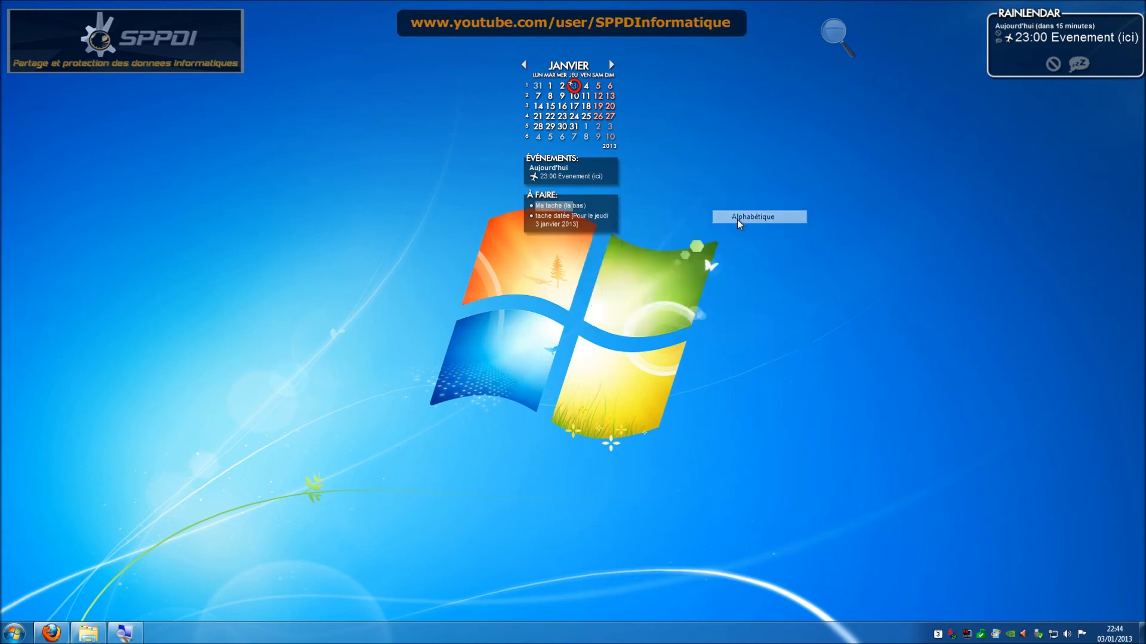
Set the primary sort of the to-do list to Par état.
{"action": "right_click", "coordinate": [582, 205]}
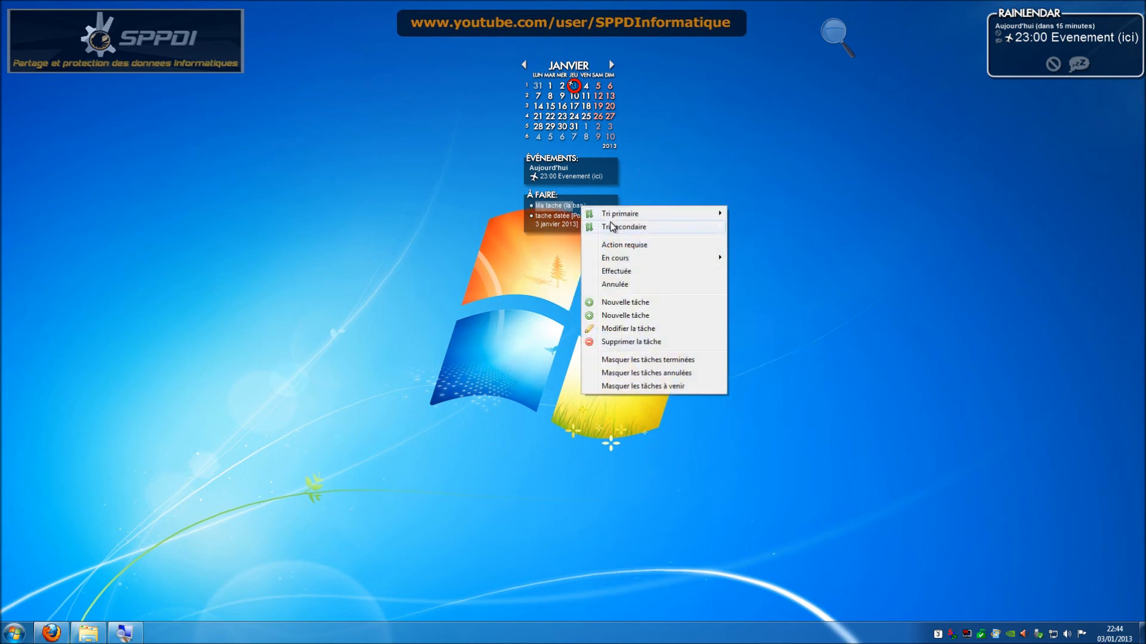
{"action": "right_click", "coordinate": [564, 207]}
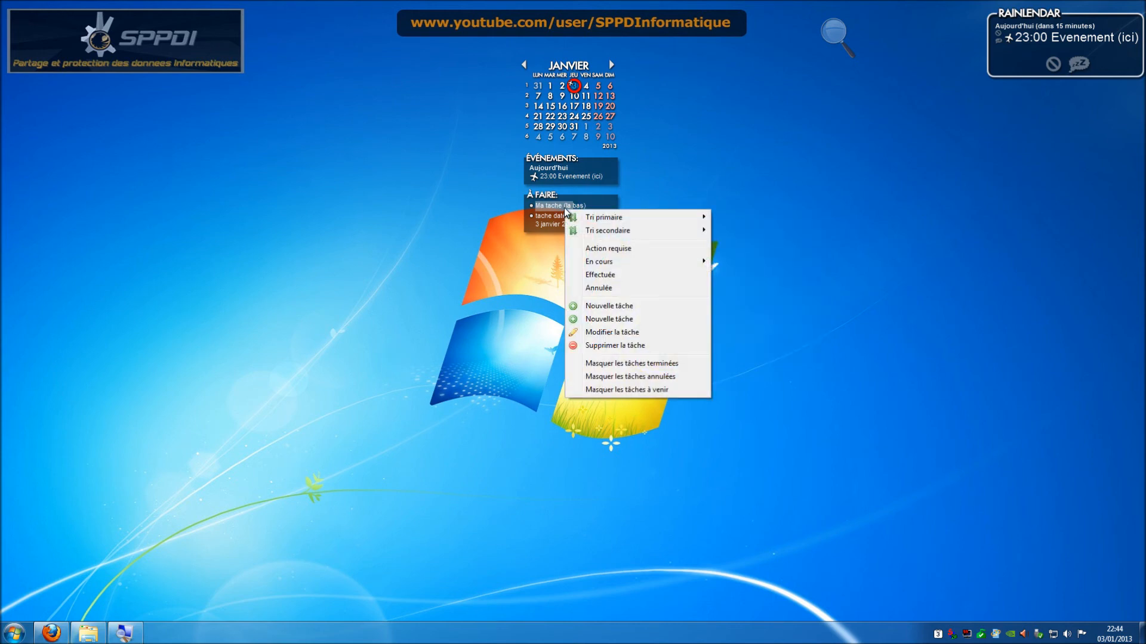
{"action": "mouse_move", "coordinate": [642, 228]}
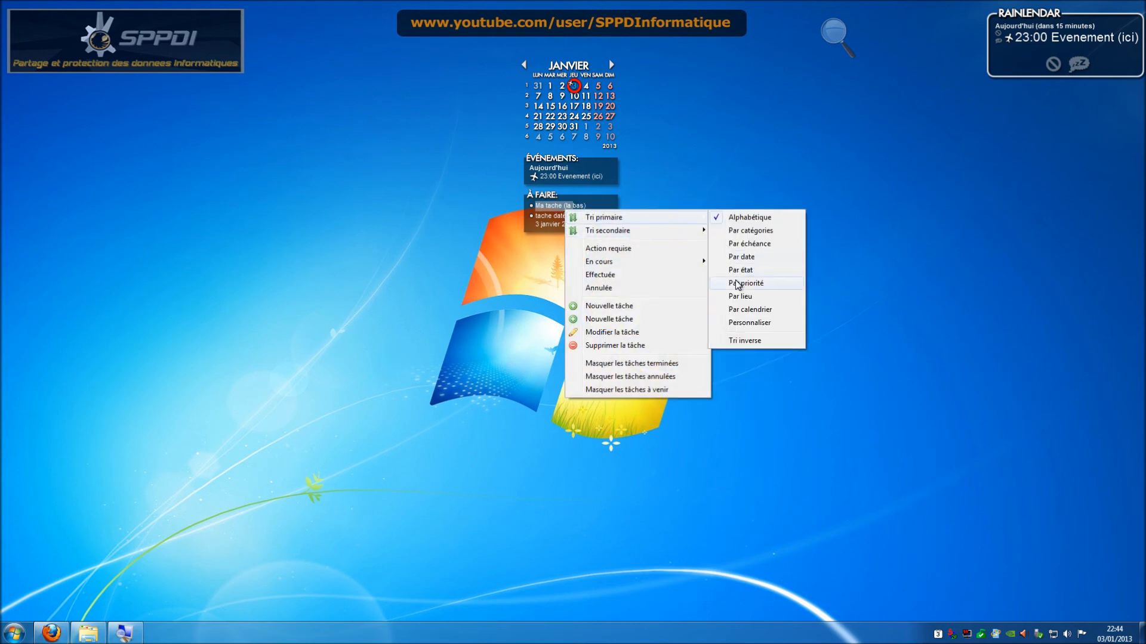
{"action": "left_click", "coordinate": [743, 270]}
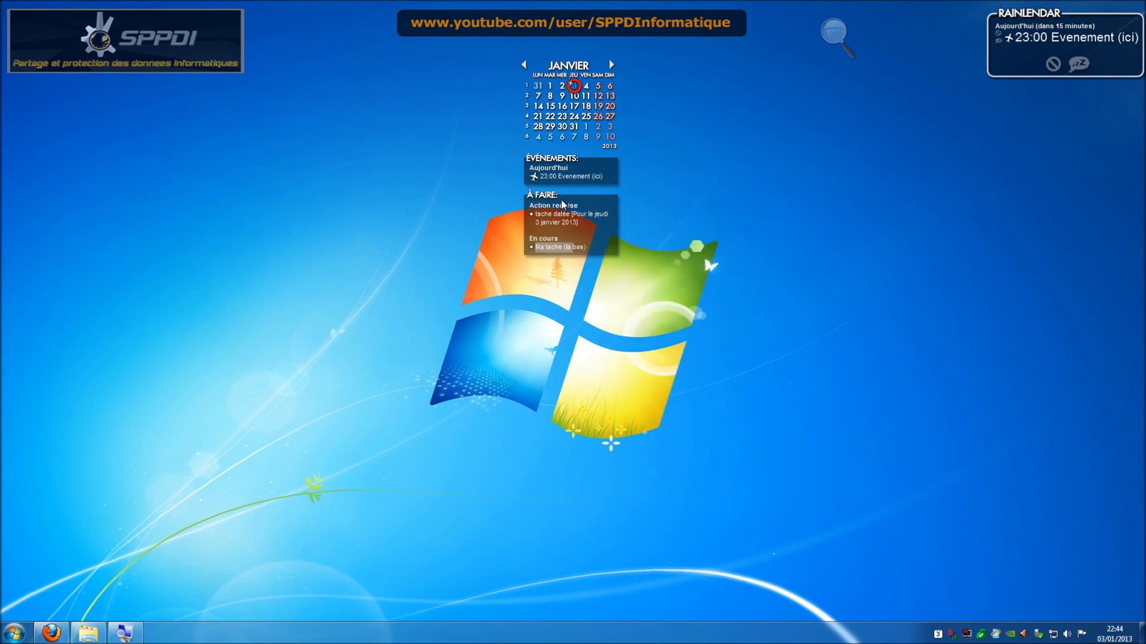
Set the secondary sort of the to-do list to Par échéance and review the commands offered for the task "tache datée".
{"action": "mouse_move", "coordinate": [592, 227]}
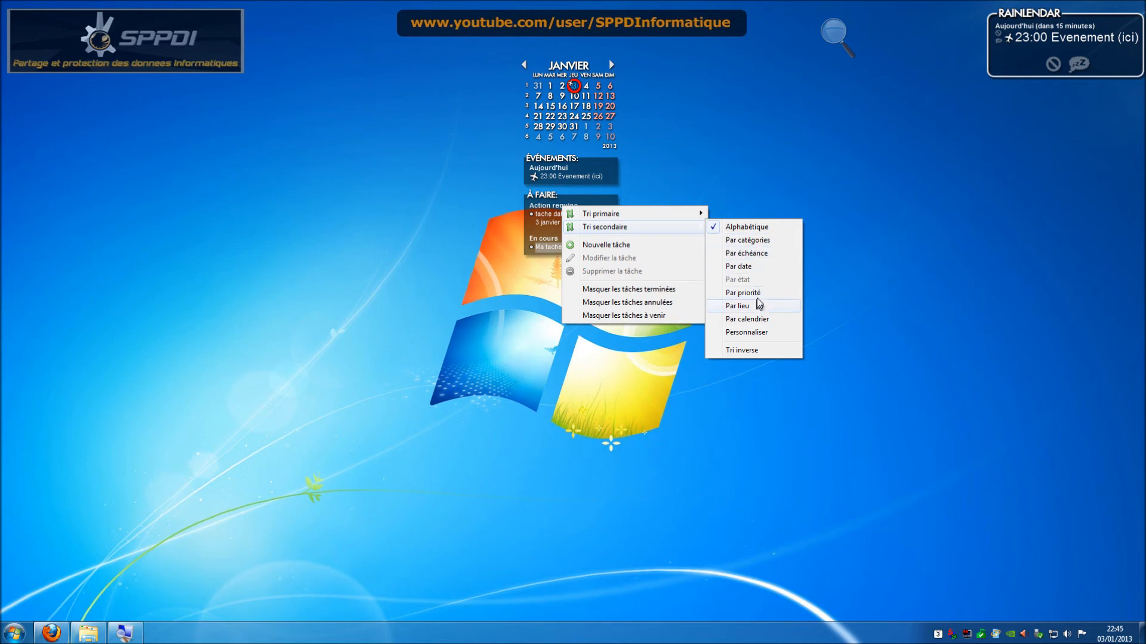
{"action": "left_click", "coordinate": [763, 254]}
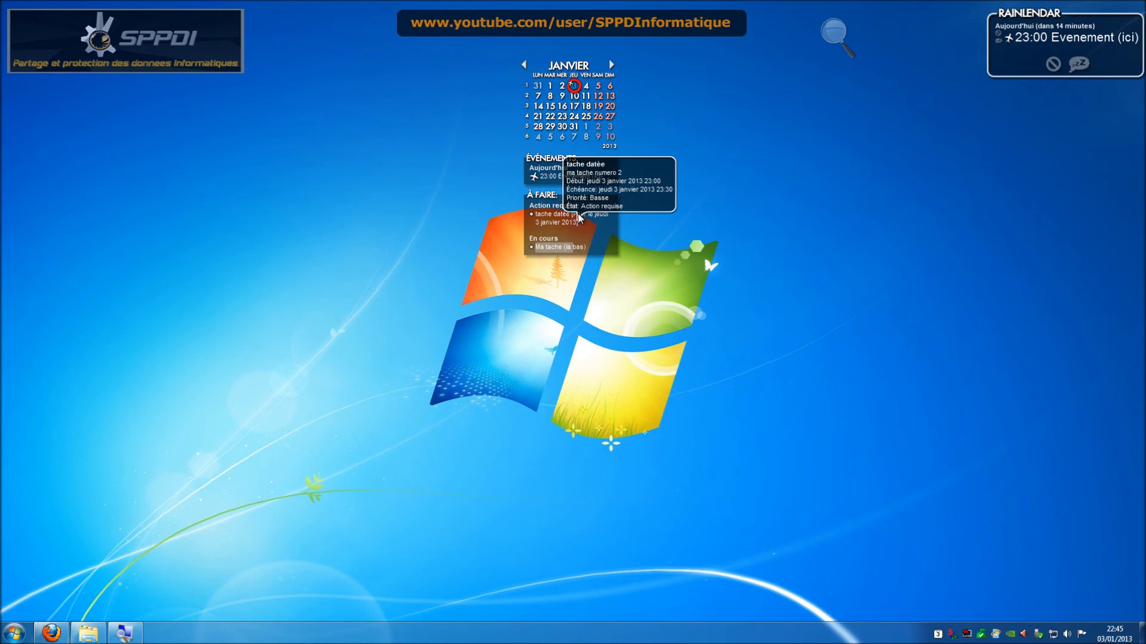
{"action": "right_click", "coordinate": [564, 220]}
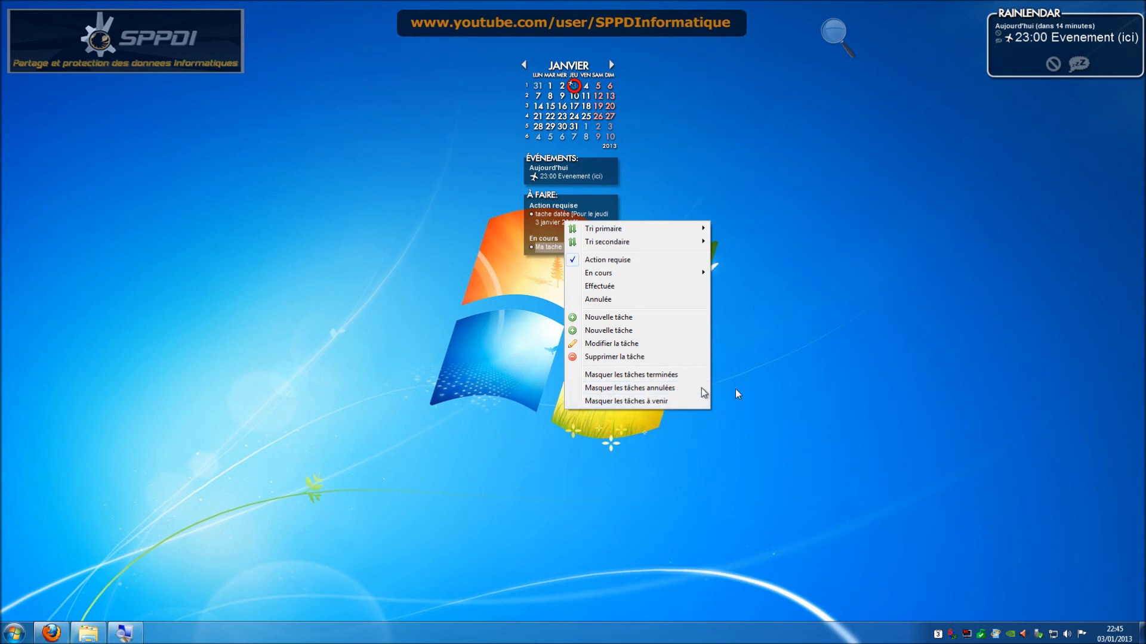
{"action": "left_click", "coordinate": [760, 317]}
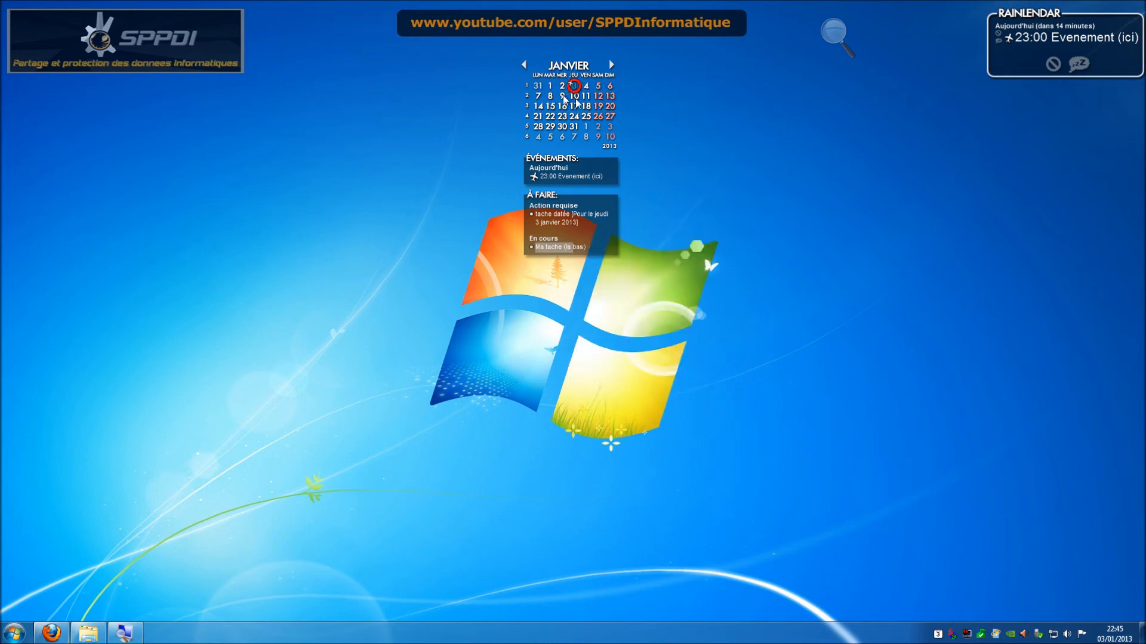
Magnify the screen with the Windows Magnifier to examine the calendar, event and to-do lists, and return the magnification to 100 %.
{"action": "left_click", "coordinate": [839, 56]}
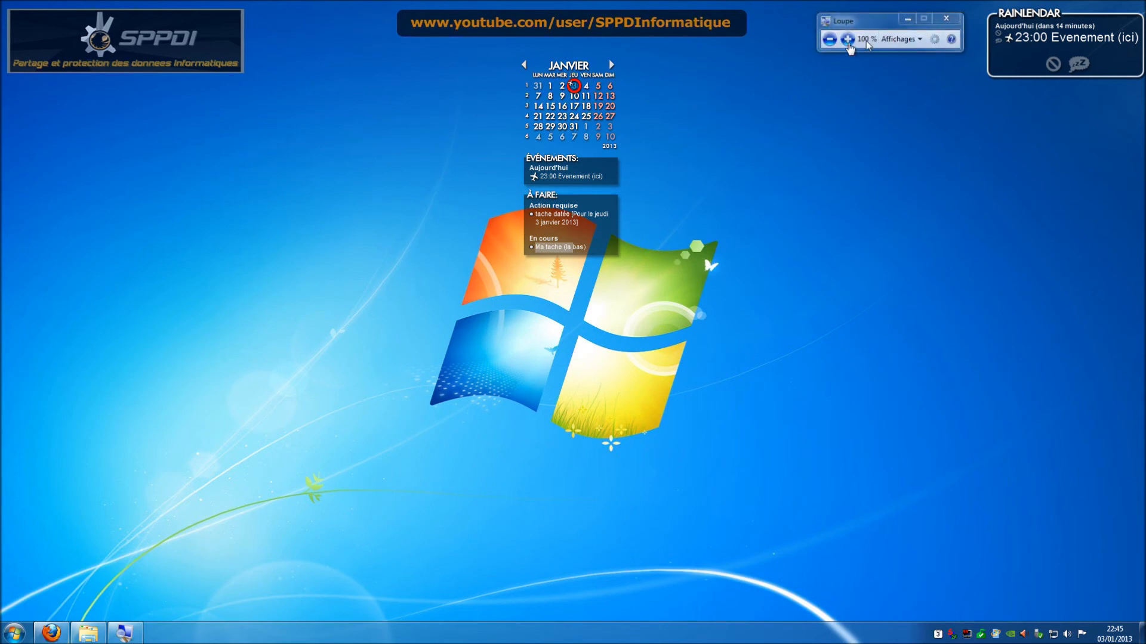
{"action": "left_click", "coordinate": [850, 40]}
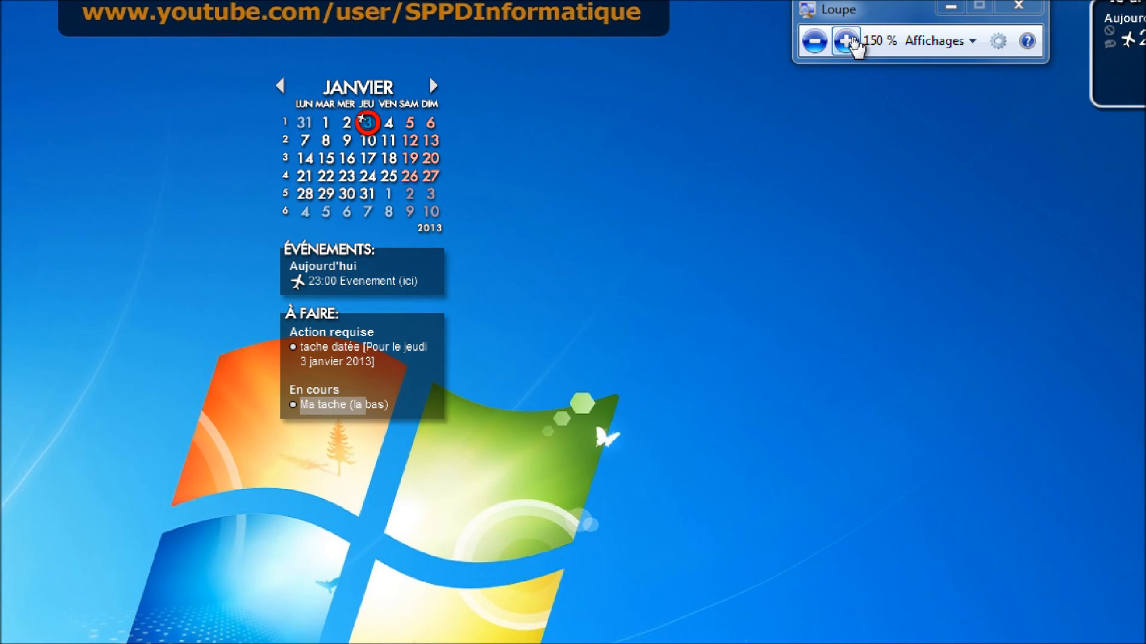
{"action": "left_click", "coordinate": [854, 41]}
{"action": "left_click", "coordinate": [854, 41]}
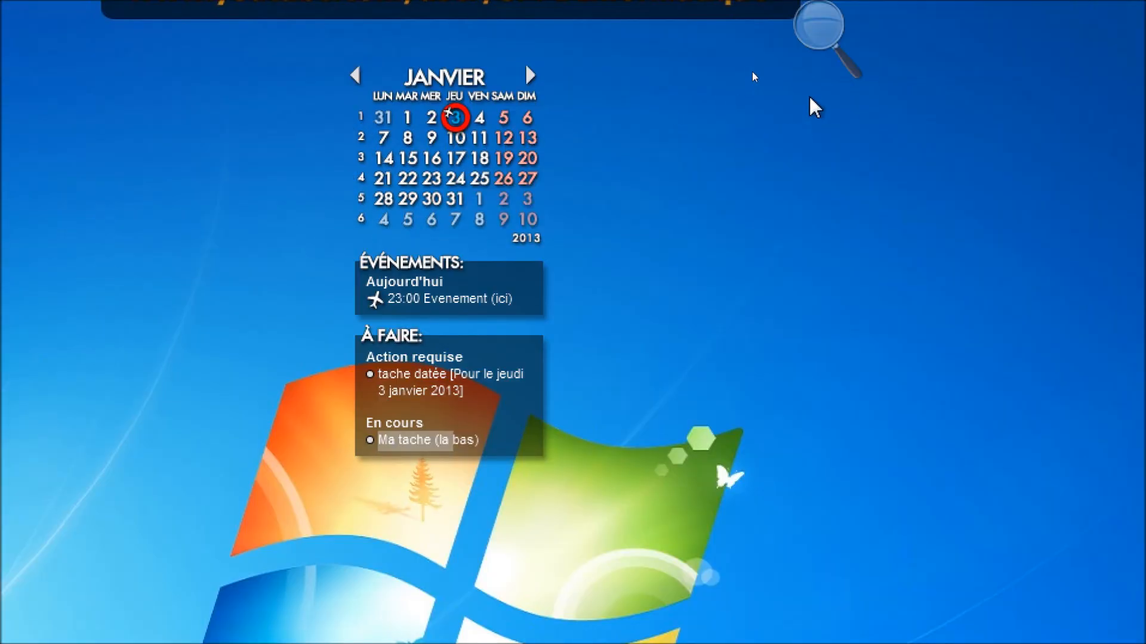
{"action": "left_click", "coordinate": [817, 37]}
{"action": "left_click", "coordinate": [812, 41]}
{"action": "left_click", "coordinate": [812, 42]}
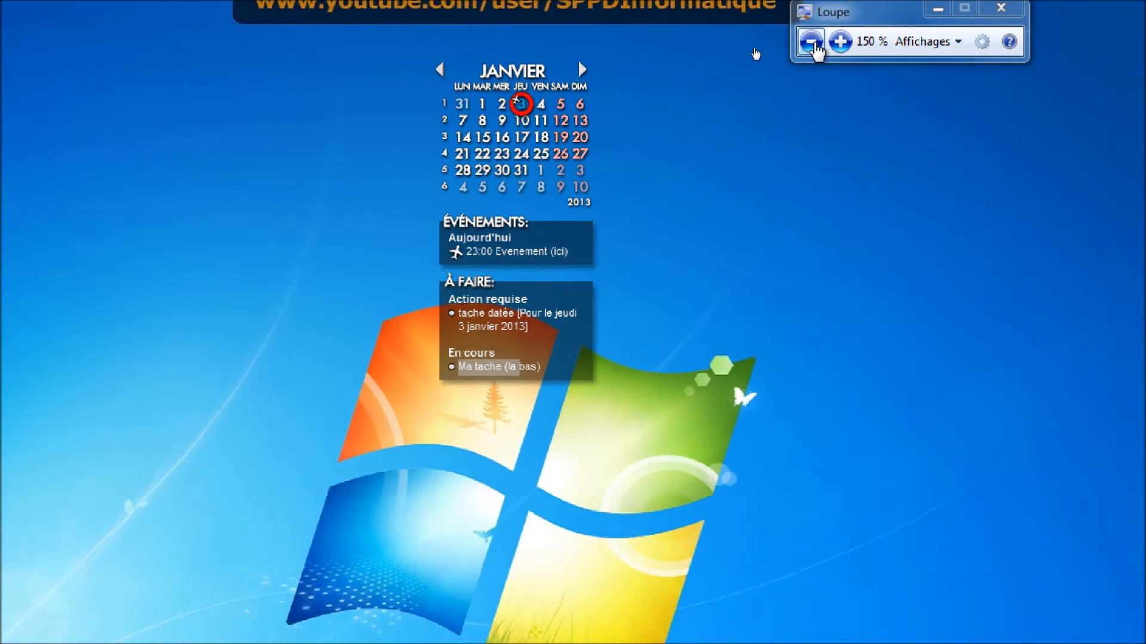
{"action": "left_click", "coordinate": [812, 42]}
{"action": "left_click", "coordinate": [812, 41]}
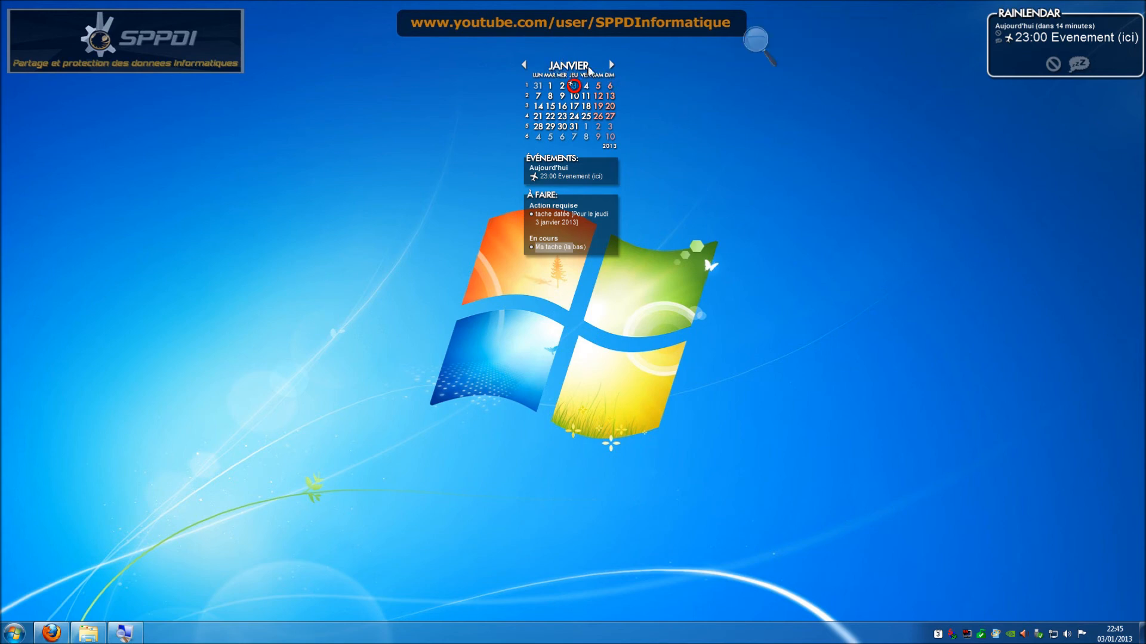
Nudge the calendar slightly to the right and review the general and calendar settings in the Rainlendar options.
{"action": "mouse_move", "coordinate": [541, 90]}
{"action": "left_mouse_down"}
{"action": "mouse_move", "coordinate": [546, 112]}
{"action": "mouse_move", "coordinate": [556, 93]}
{"action": "mouse_move", "coordinate": [545, 93]}
{"action": "left_mouse_up"}
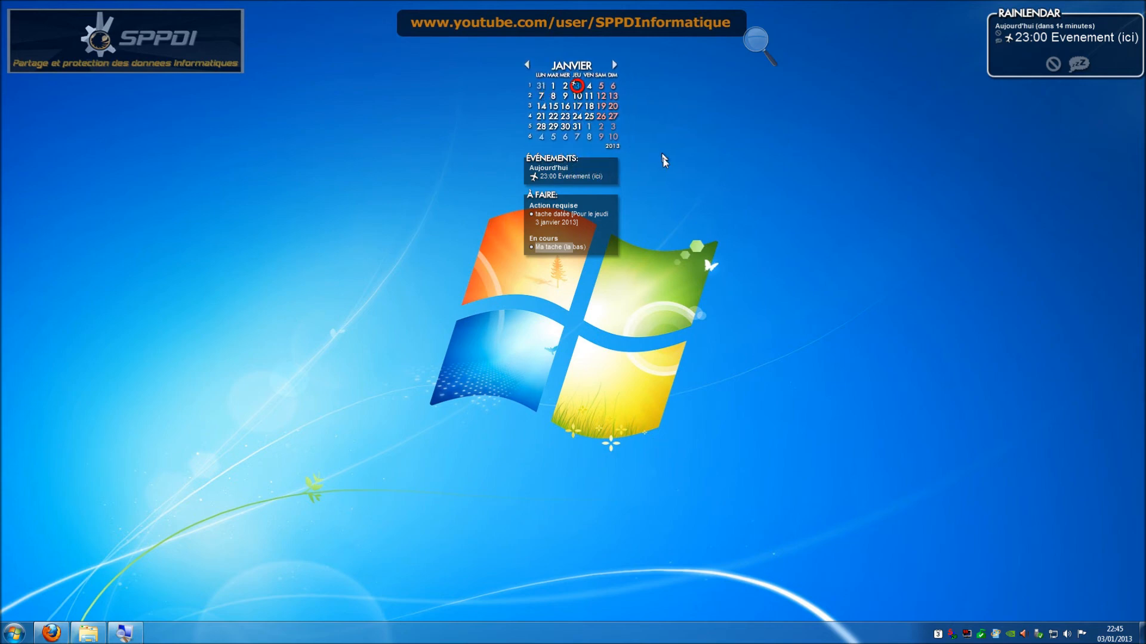
{"action": "right_click", "coordinate": [938, 635]}
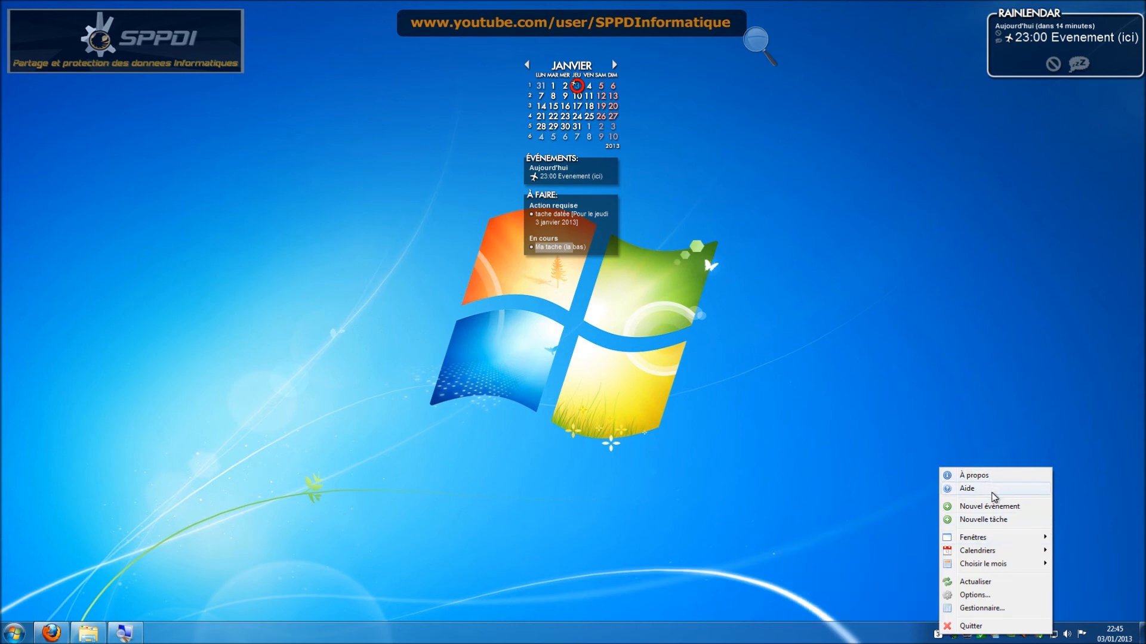
{"action": "mouse_move", "coordinate": [1006, 550]}
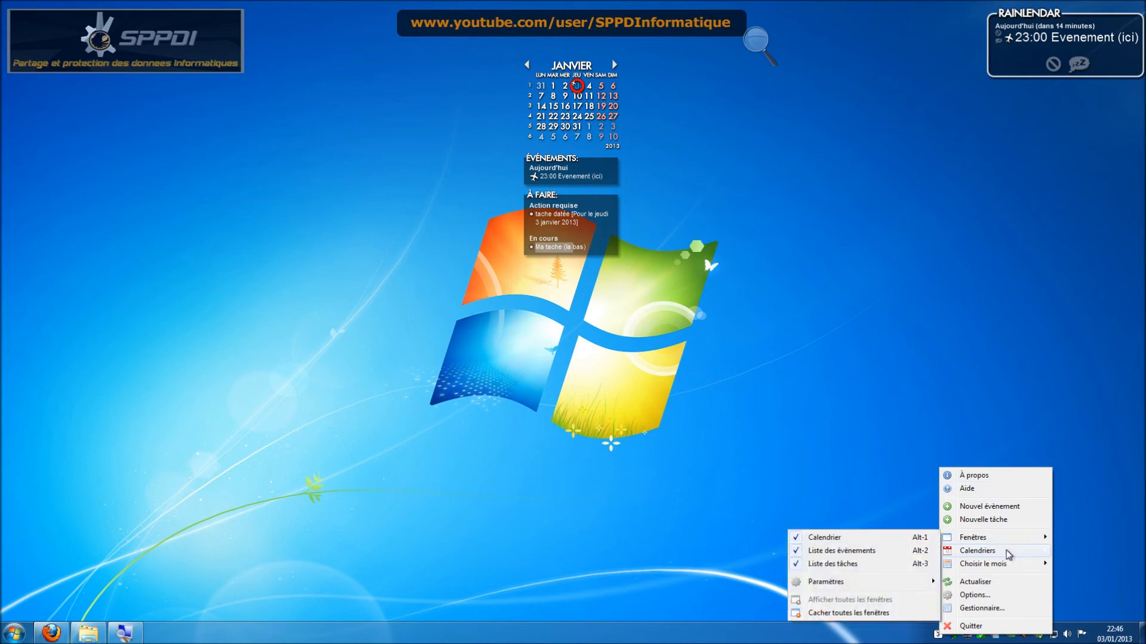
{"action": "left_click", "coordinate": [1002, 596]}
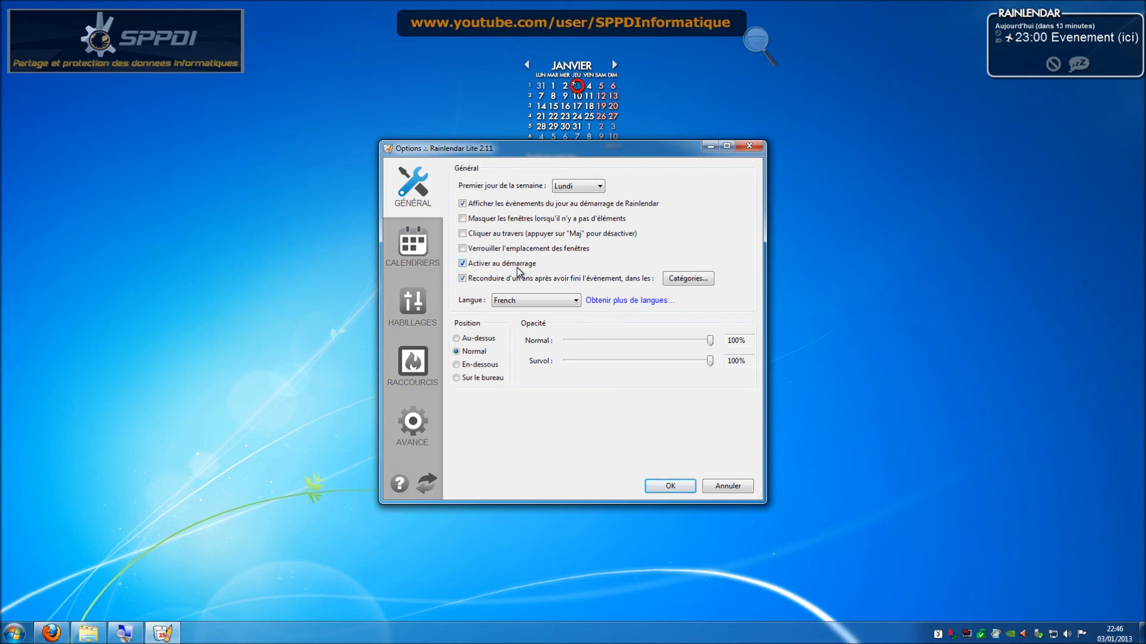
{"action": "left_click", "coordinate": [441, 251]}
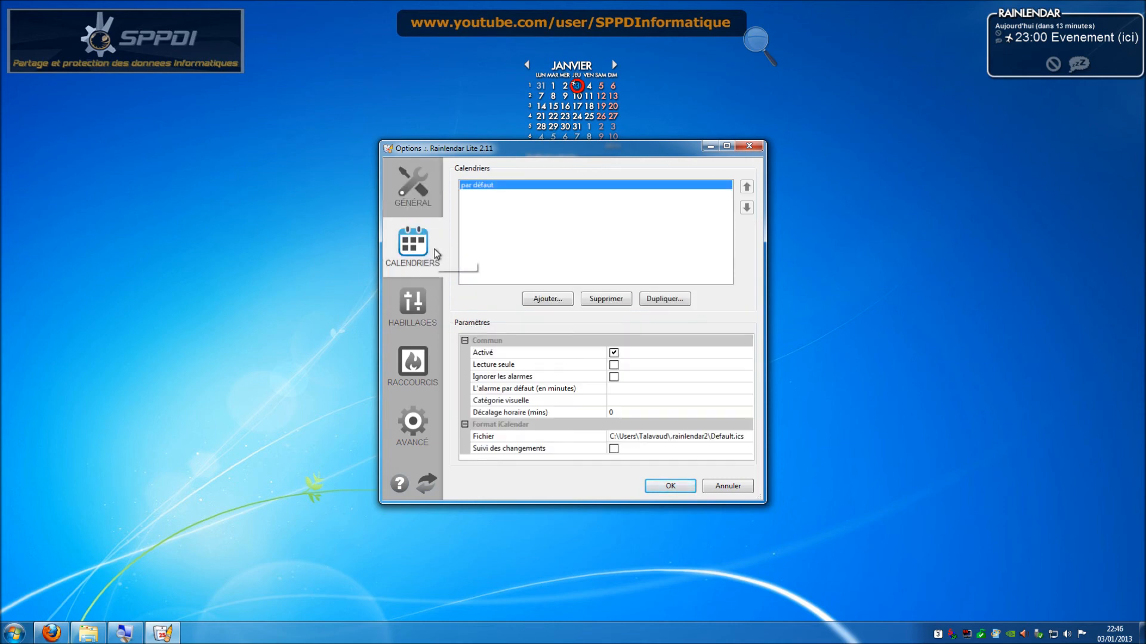
Preview the Savannah, Chromophore and Shadow4 skins in the Habillages options.
{"action": "left_click", "coordinate": [399, 306]}
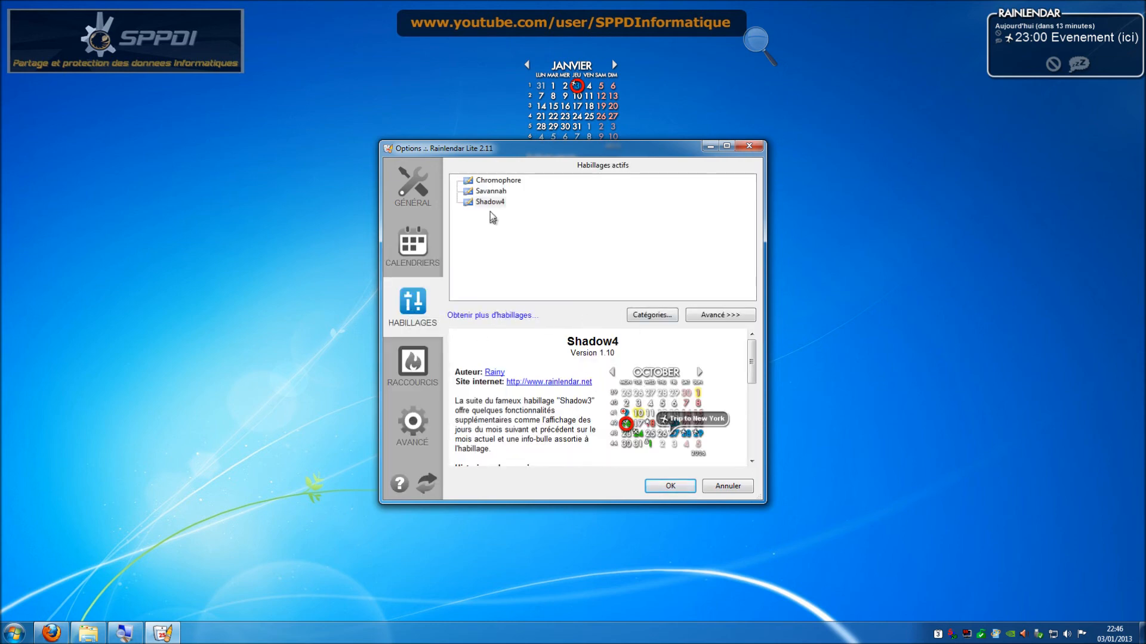
{"action": "left_click", "coordinate": [491, 191]}
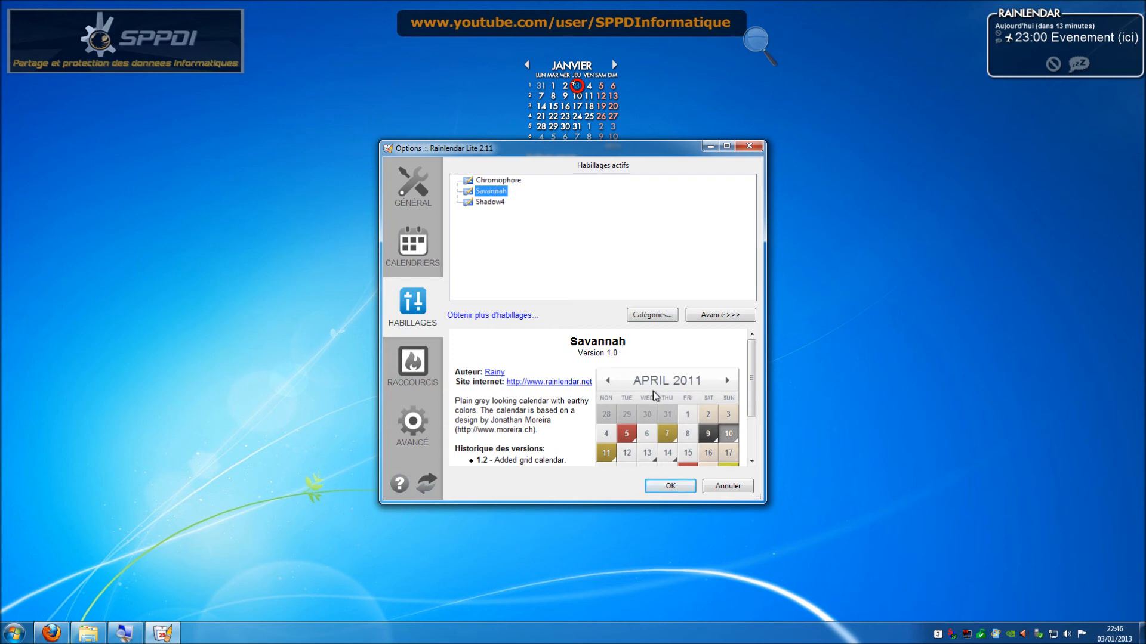
{"action": "left_click", "coordinate": [496, 181]}
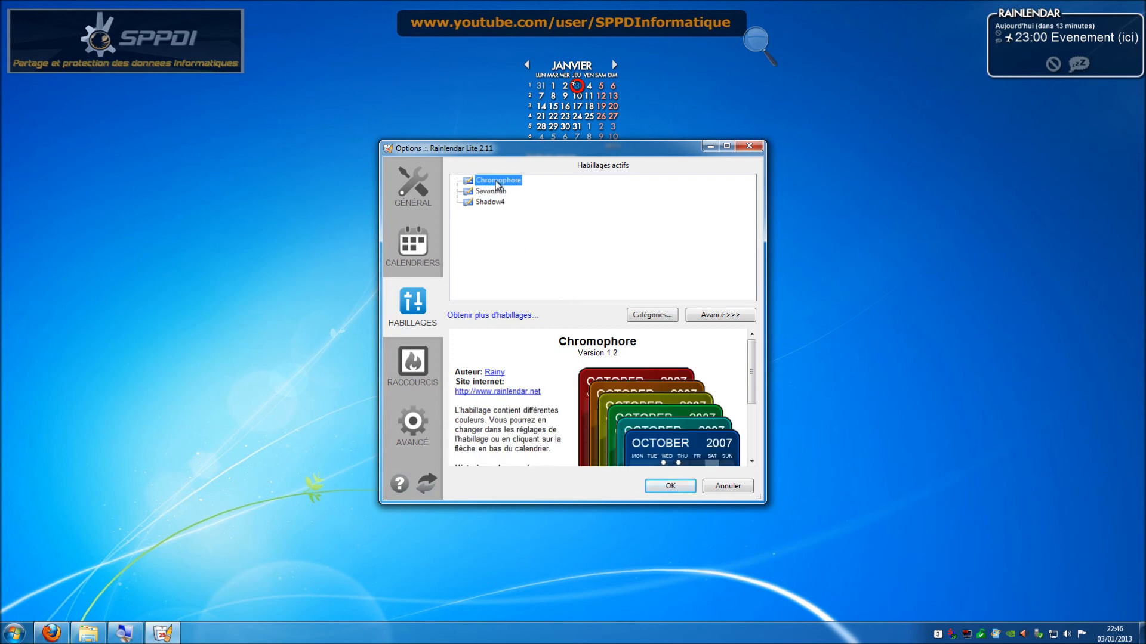
{"action": "left_click", "coordinate": [493, 201]}
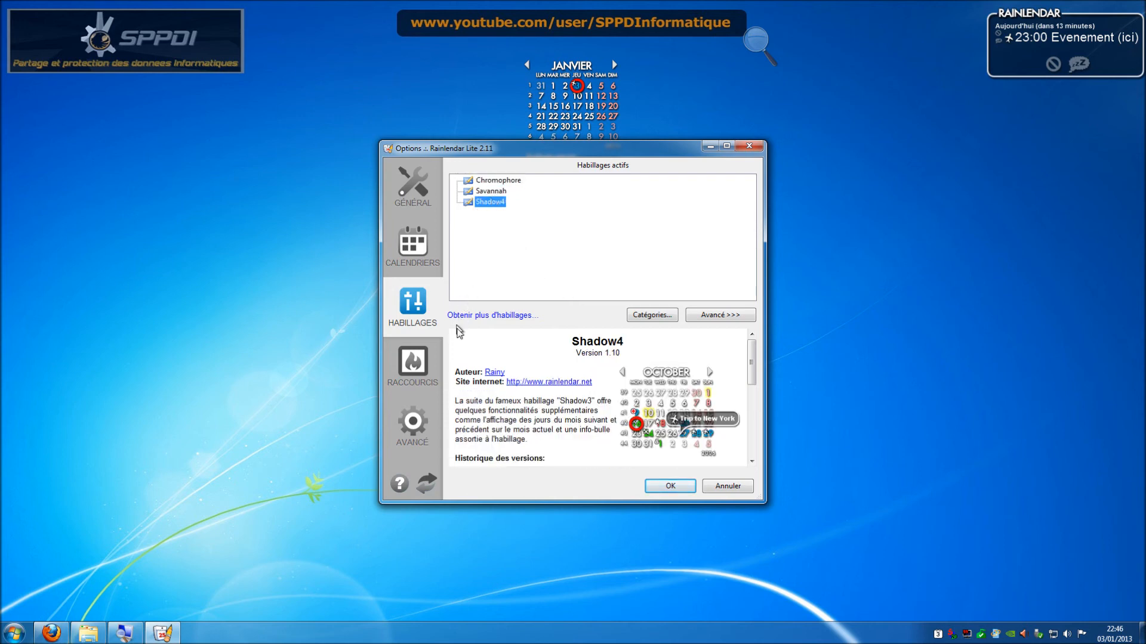
Add the keyboard shortcut Ctrl + S for the Sauvegarder action.
{"action": "left_click", "coordinate": [403, 372]}
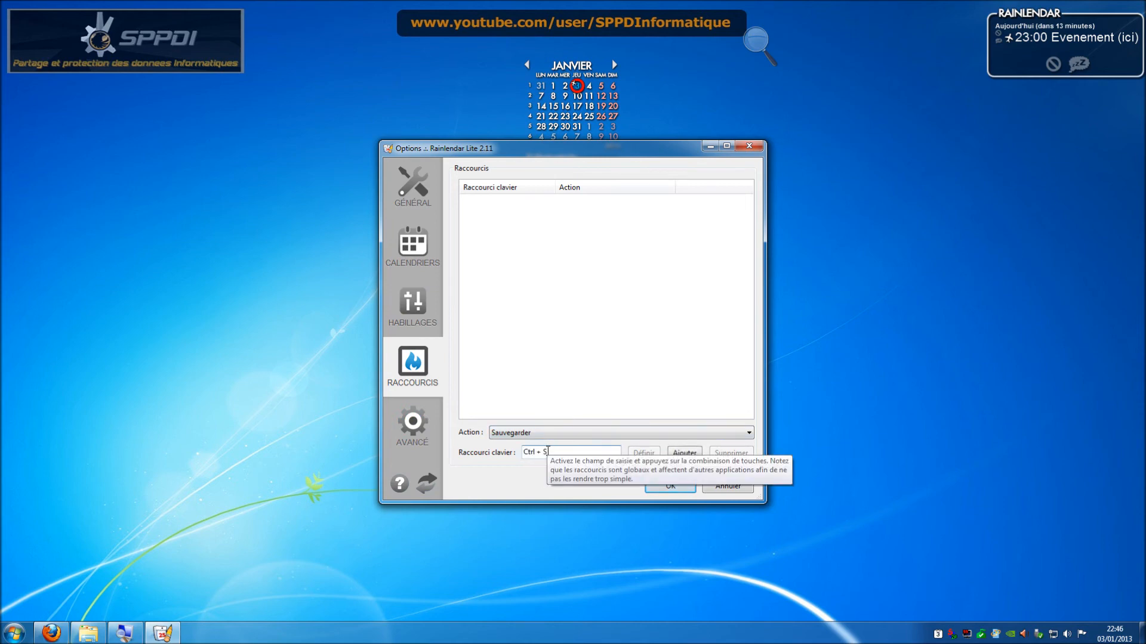
{"action": "left_click", "coordinate": [539, 431]}
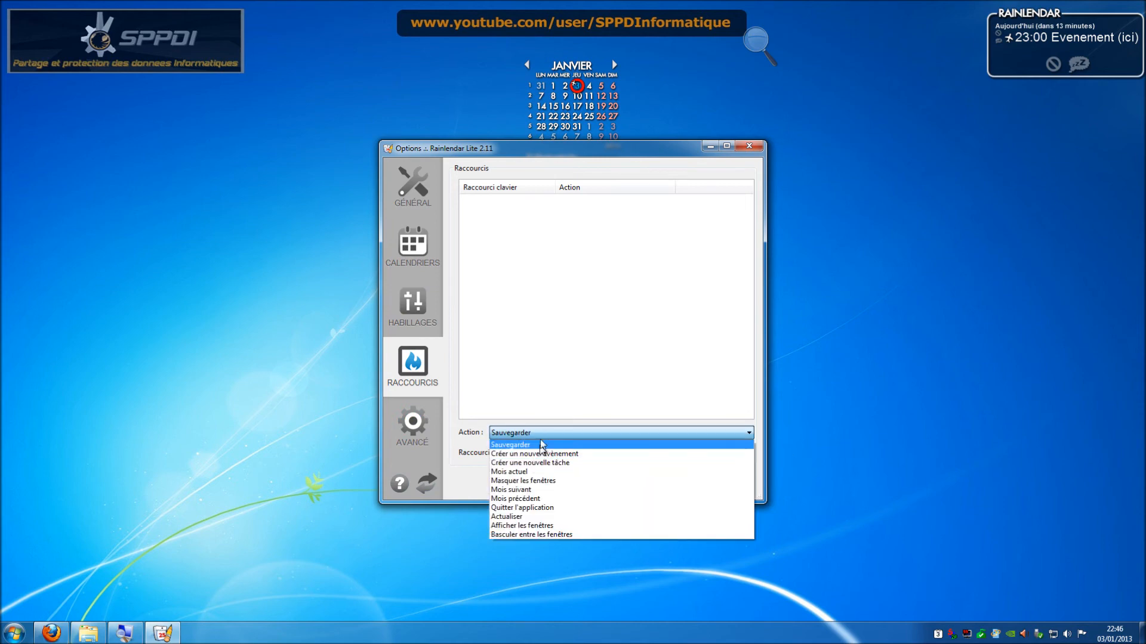
{"action": "left_click", "coordinate": [537, 445]}
{"action": "left_click", "coordinate": [692, 457]}
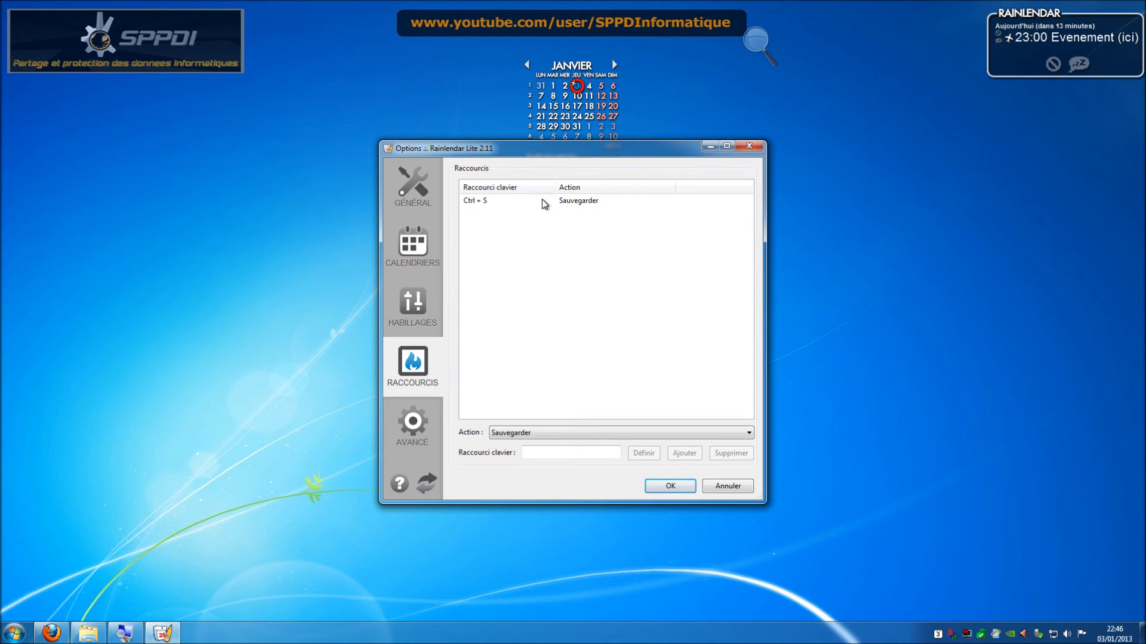
Review the advanced settings down to the Alarme section and accept the options.
{"action": "left_click", "coordinate": [432, 418]}
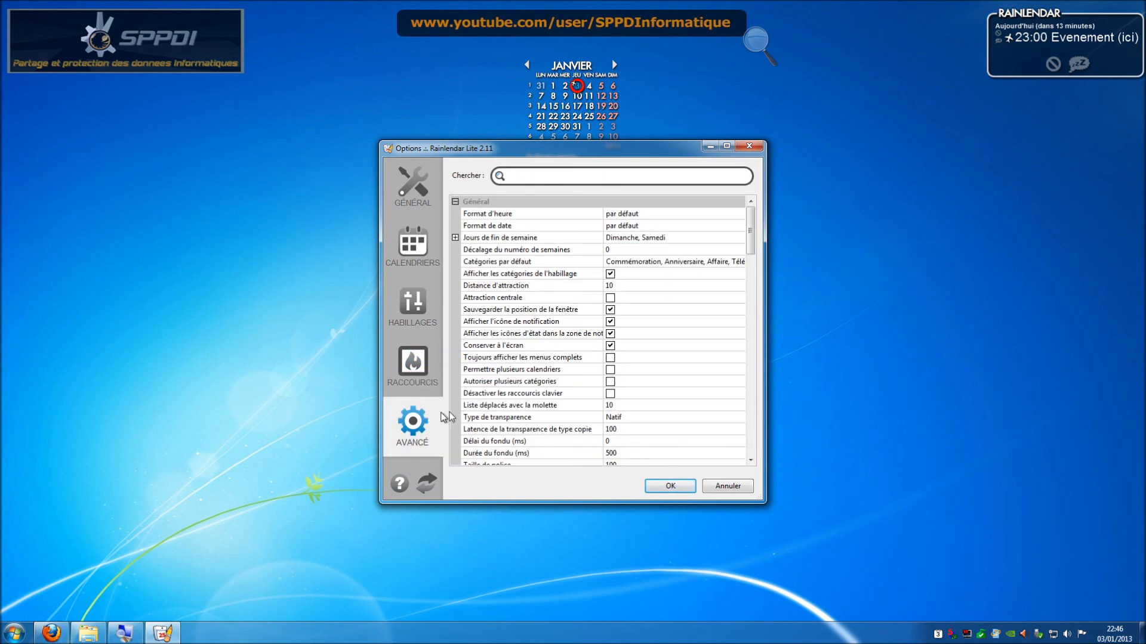
{"action": "left_click_drag", "start_coordinate": [747, 244], "coordinate": [748, 419]}
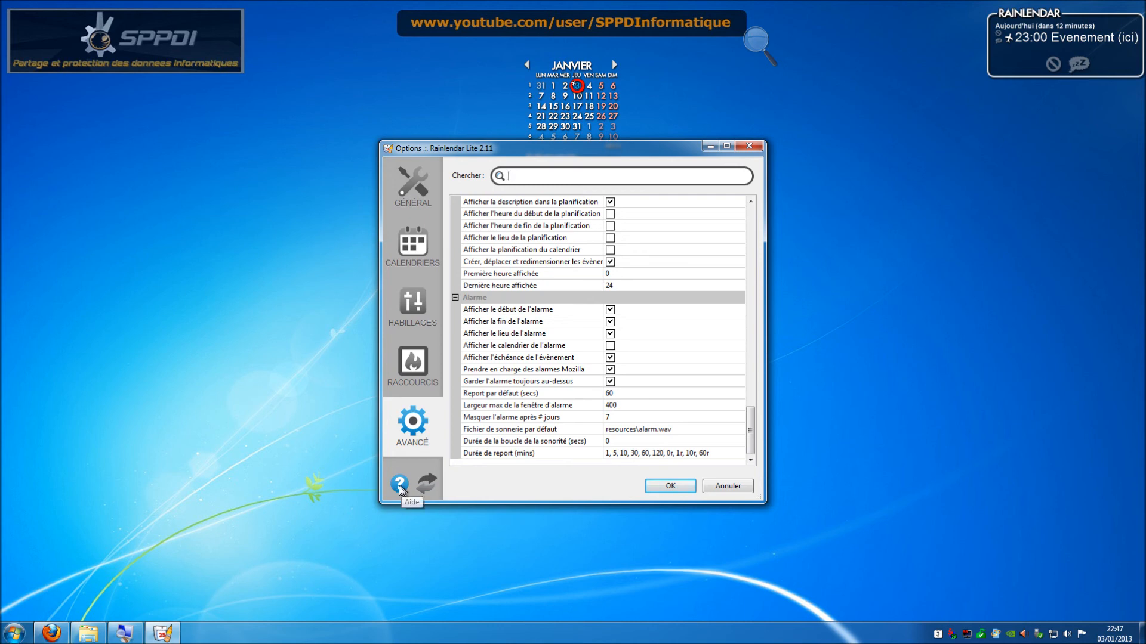
{"action": "left_click", "coordinate": [662, 487]}
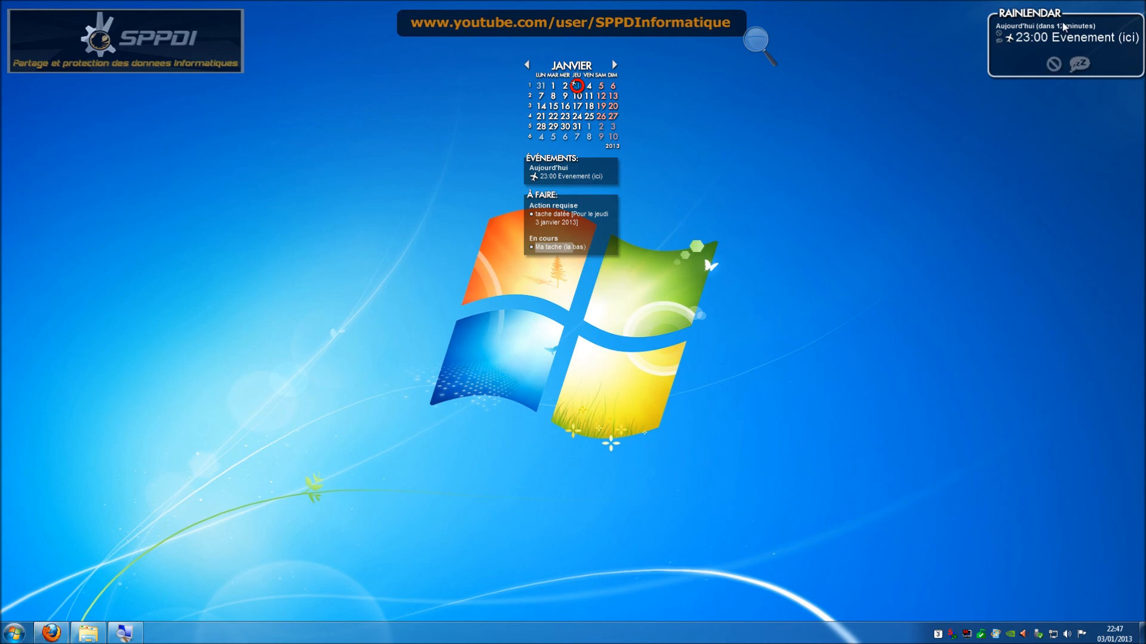
Shift the event reminder slightly away from the screen corner, and open and reposition the Gestionnaire window.
{"action": "mouse_move", "coordinate": [1067, 21]}
{"action": "left_mouse_down"}
{"action": "mouse_move", "coordinate": [1054, 44]}
{"action": "mouse_move", "coordinate": [1064, 17]}
{"action": "mouse_move", "coordinate": [1061, 28]}
{"action": "left_mouse_up"}
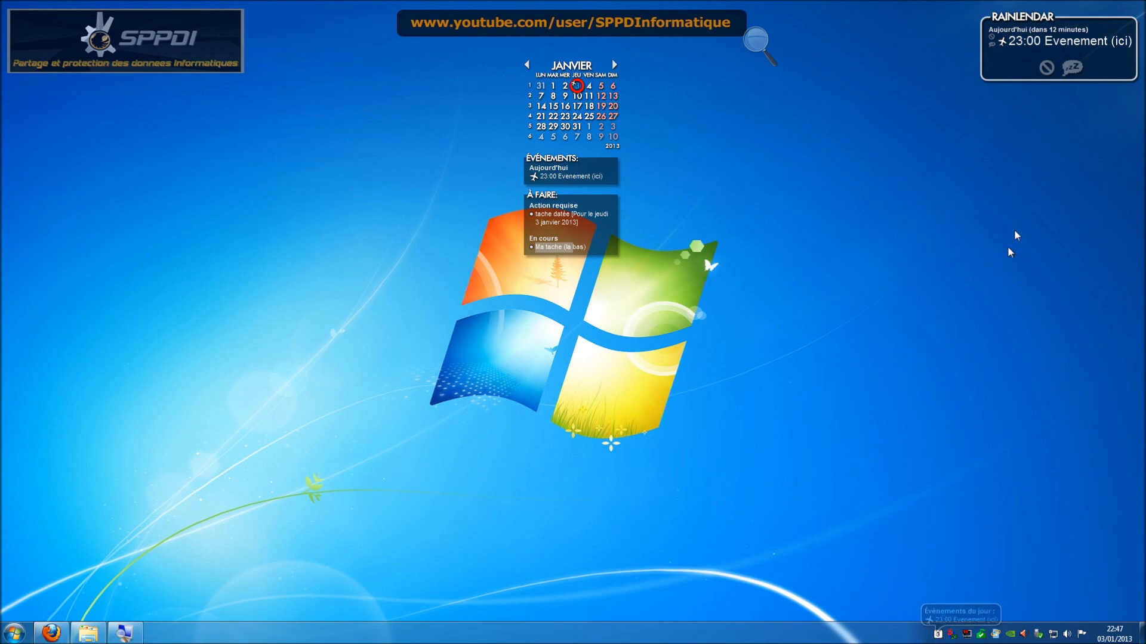
{"action": "right_click", "coordinate": [939, 636]}
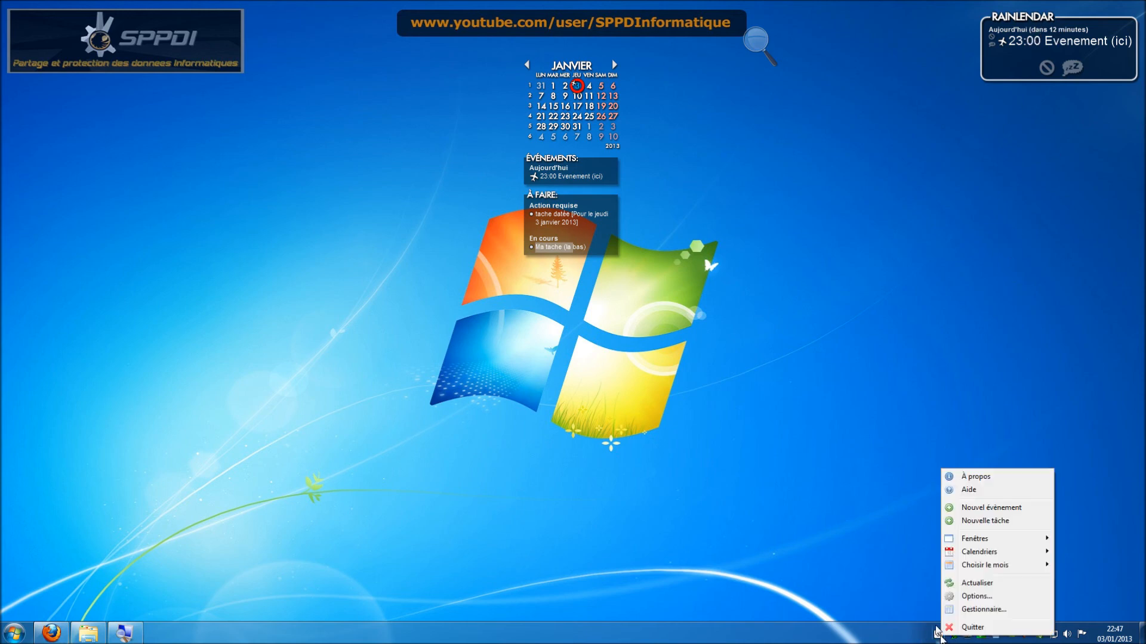
{"action": "left_click", "coordinate": [994, 609]}
{"action": "left_click_drag", "start_coordinate": [442, 163], "coordinate": [518, 235]}
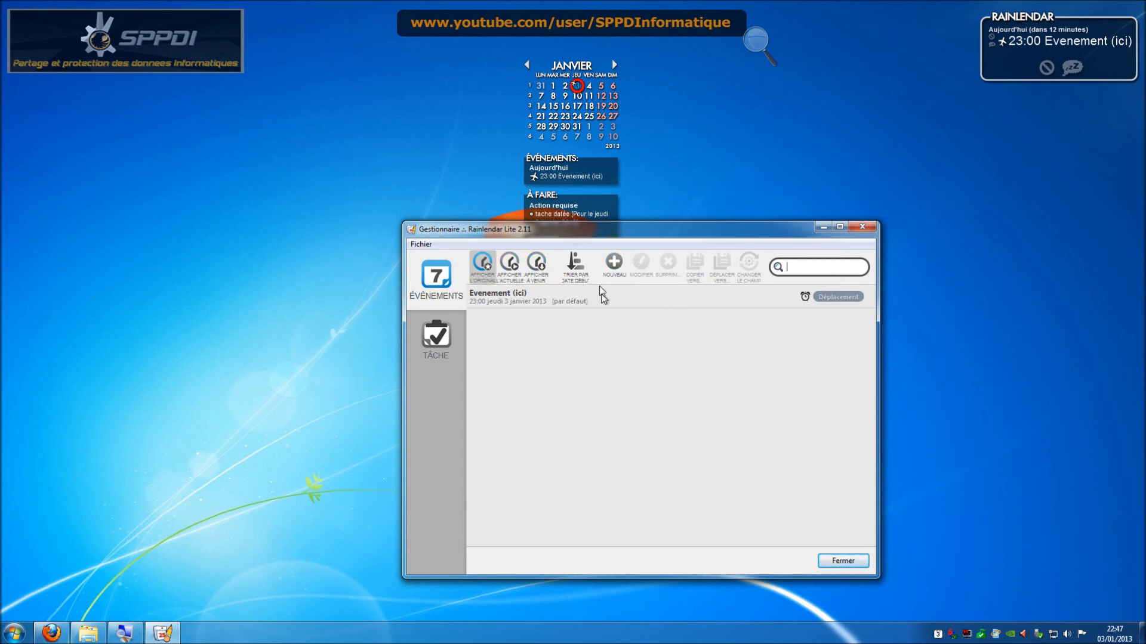
Filter the manager's event list to upcoming events and select the event "Evenement (ici)".
{"action": "left_click", "coordinate": [518, 266]}
{"action": "left_click", "coordinate": [536, 263]}
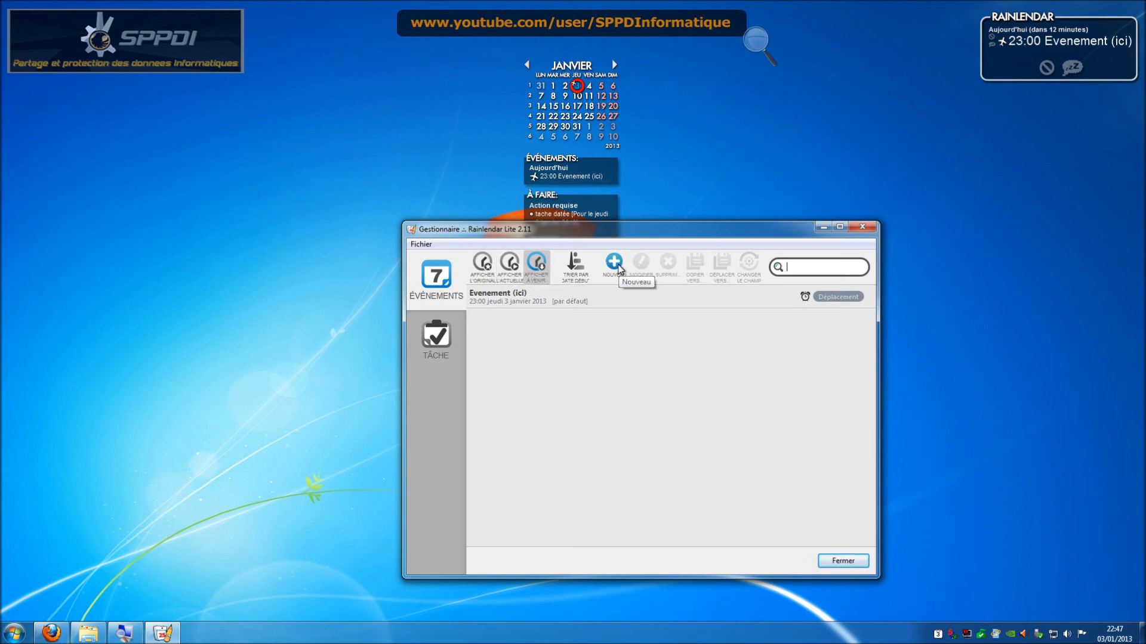
{"action": "left_click", "coordinate": [568, 297]}
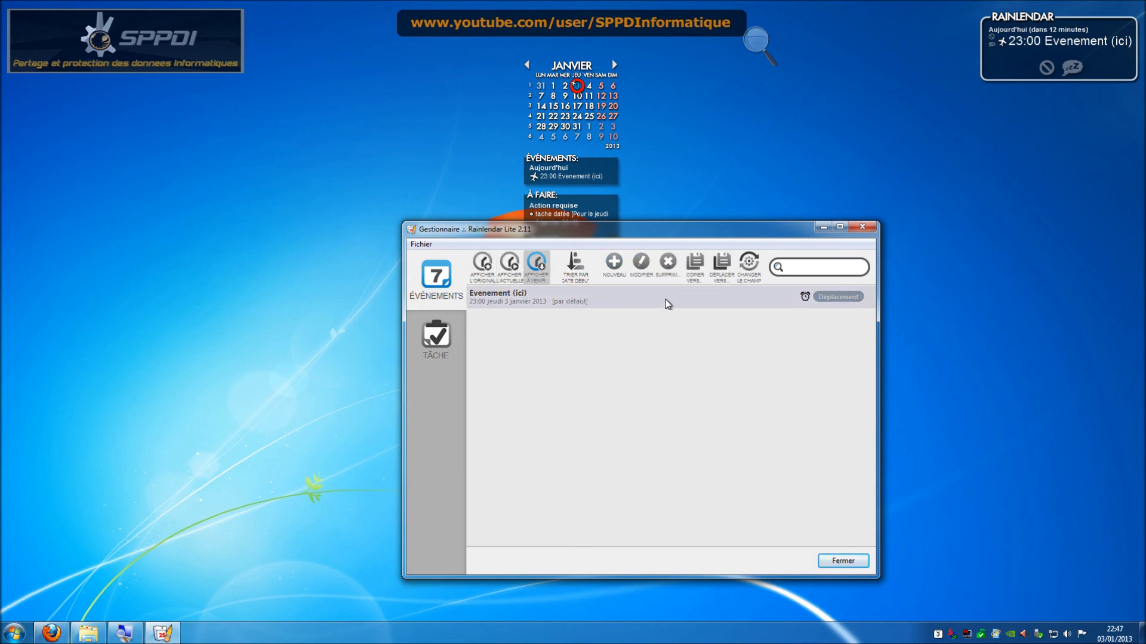
Review the manager's task list and its file commands, and close the manager.
{"action": "left_click", "coordinate": [437, 337]}
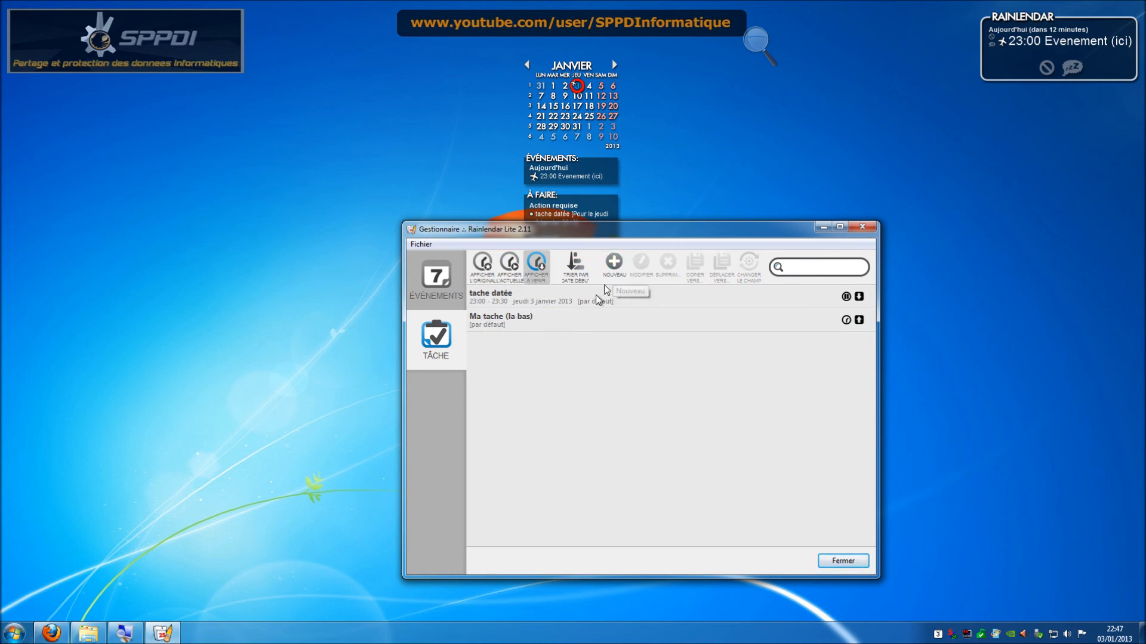
{"action": "left_click", "coordinate": [417, 244]}
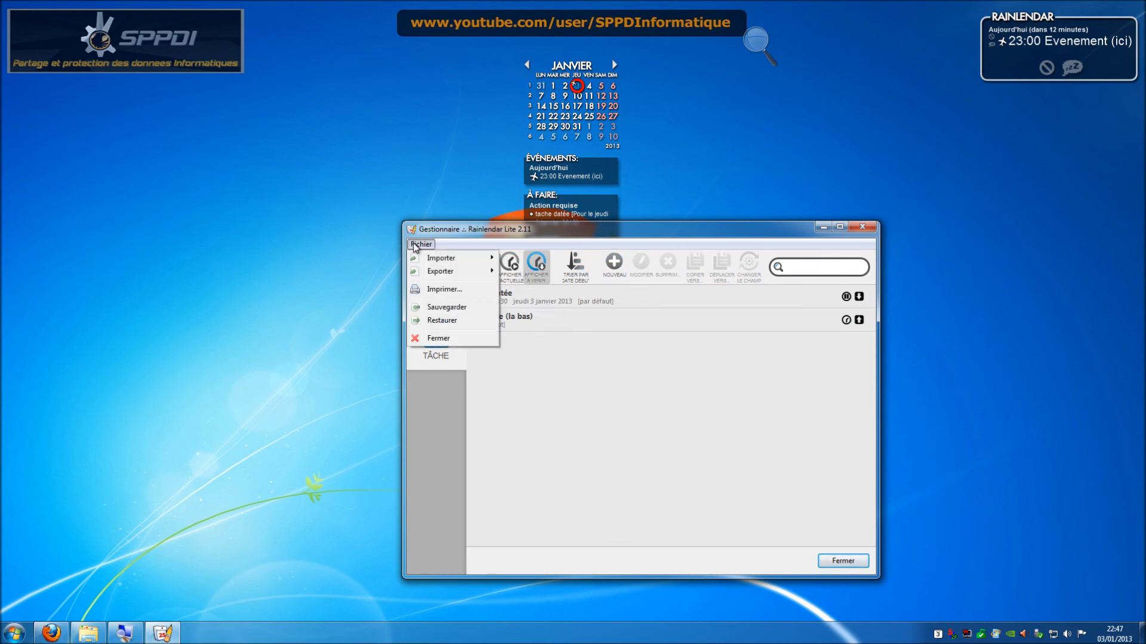
{"action": "mouse_move", "coordinate": [442, 273]}
{"action": "left_click", "coordinate": [844, 560]}
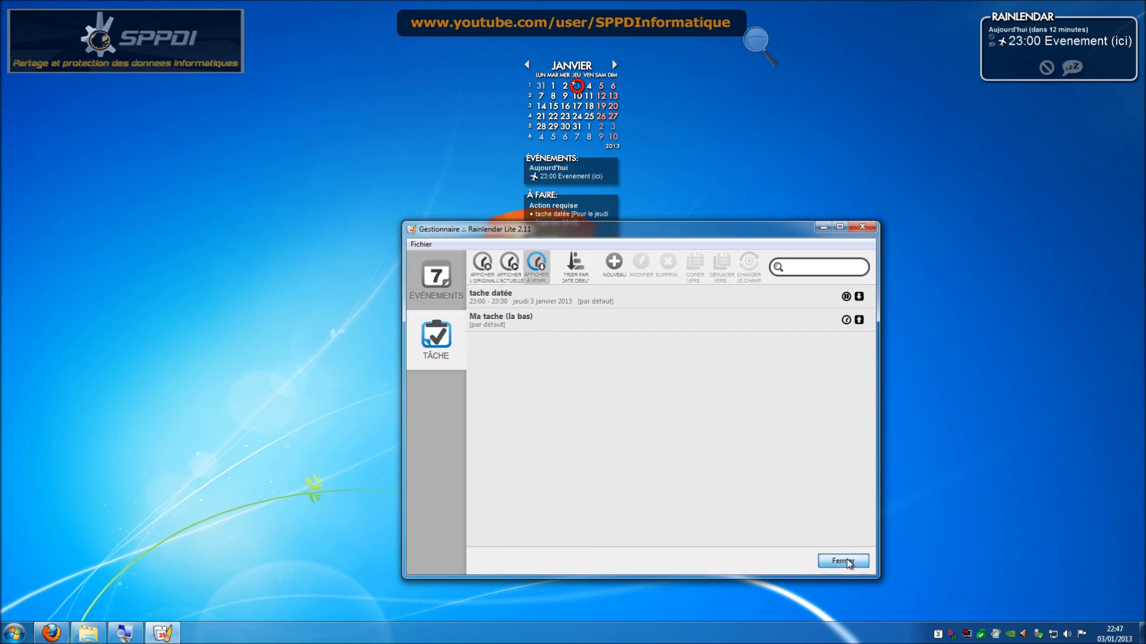
{"action": "left_click", "coordinate": [844, 560]}
{"action": "right_click", "coordinate": [945, 637]}
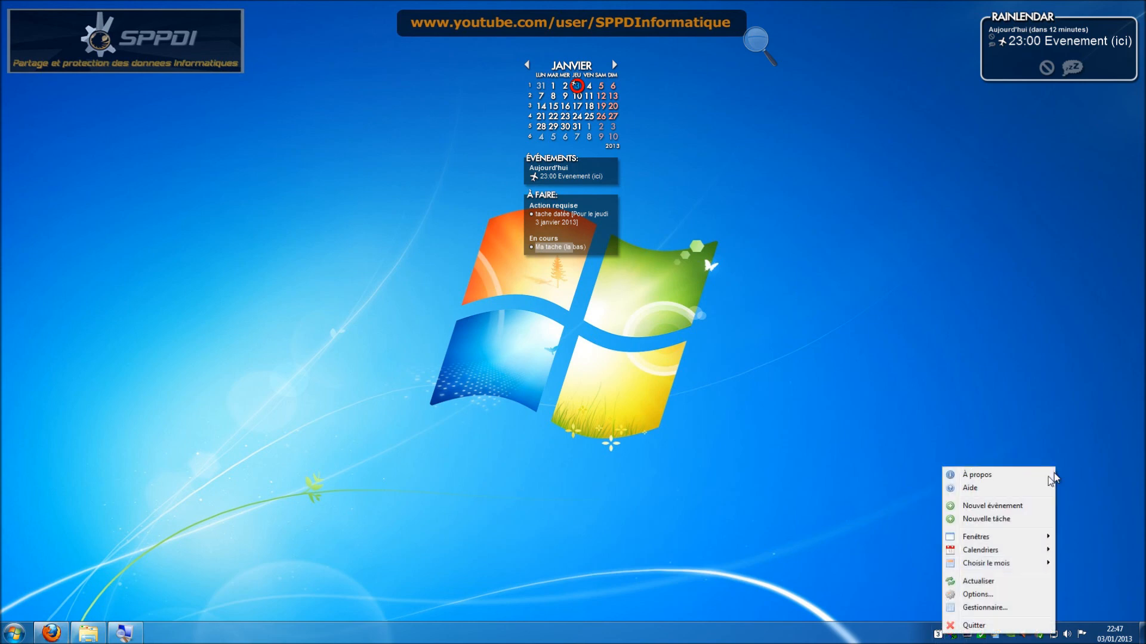
{"action": "mouse_move", "coordinate": [1028, 549]}
{"action": "mouse_move", "coordinate": [990, 566]}
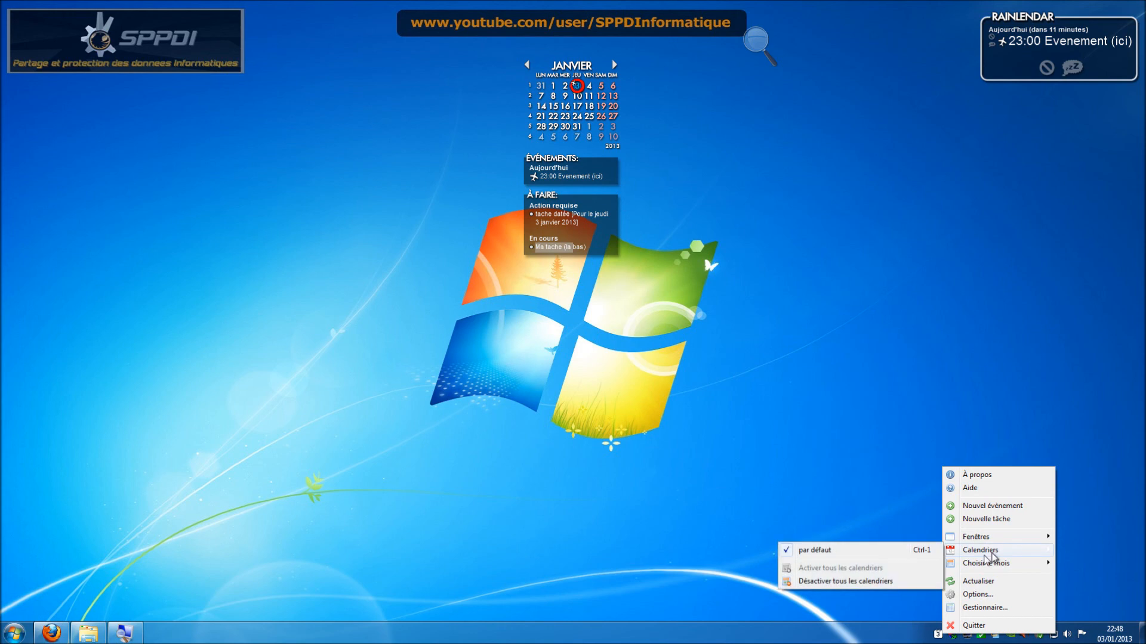
{"action": "left_click", "coordinate": [973, 594]}
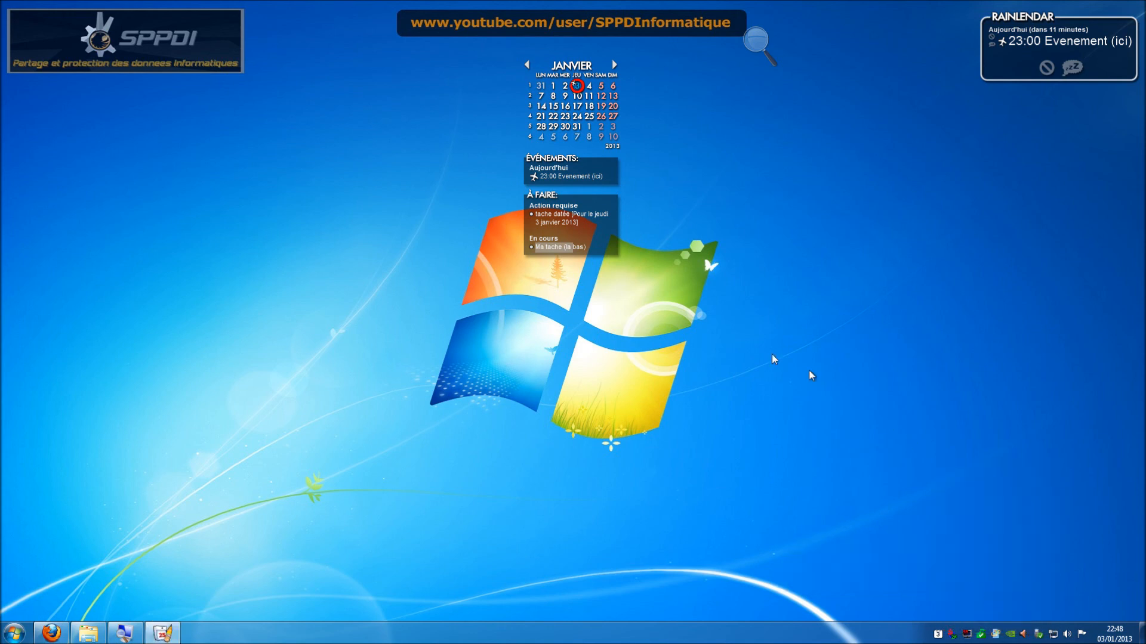
{"action": "left_click", "coordinate": [433, 257]}
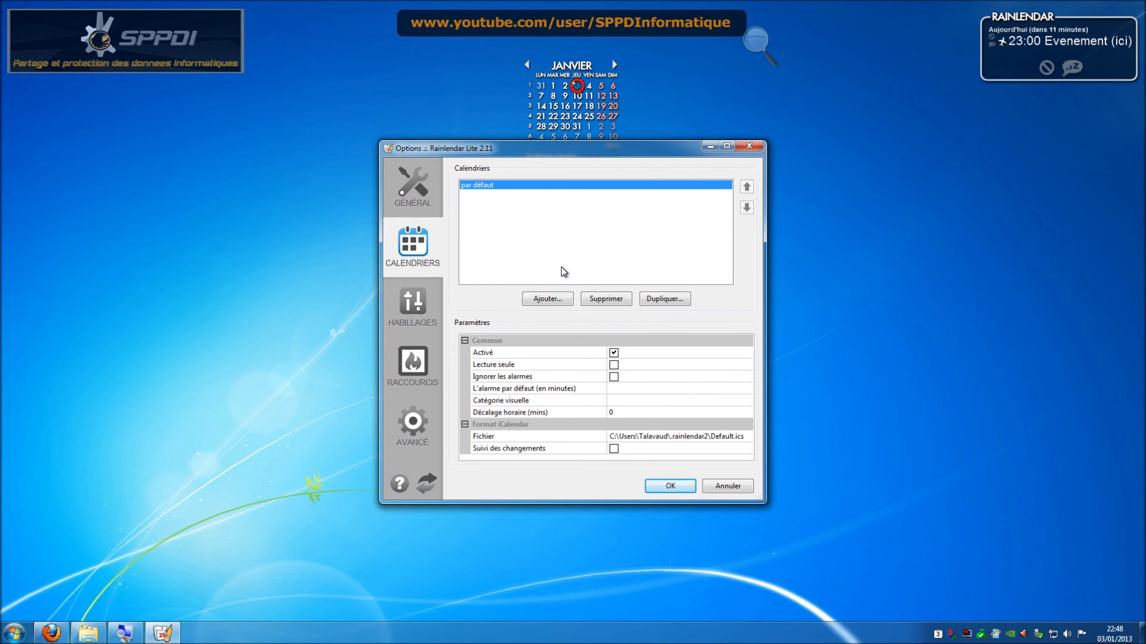
Start a new local iCalendar-format calendar stored in a file named calendrier2 in the Rainlendar2 program folder.
{"action": "left_click", "coordinate": [551, 298]}
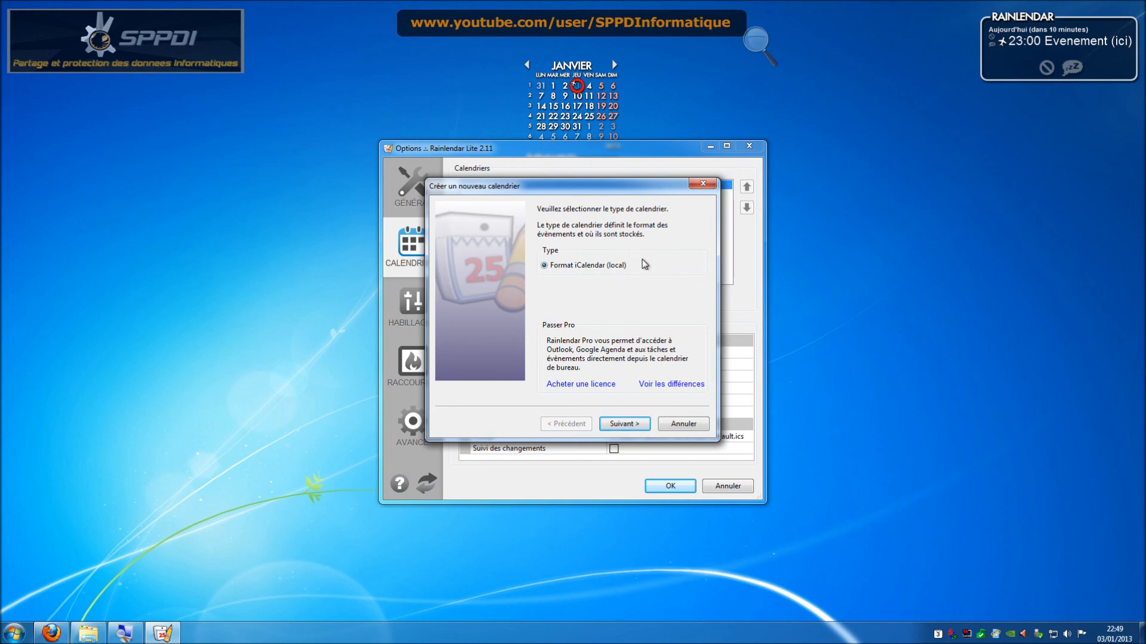
{"action": "left_click", "coordinate": [623, 428]}
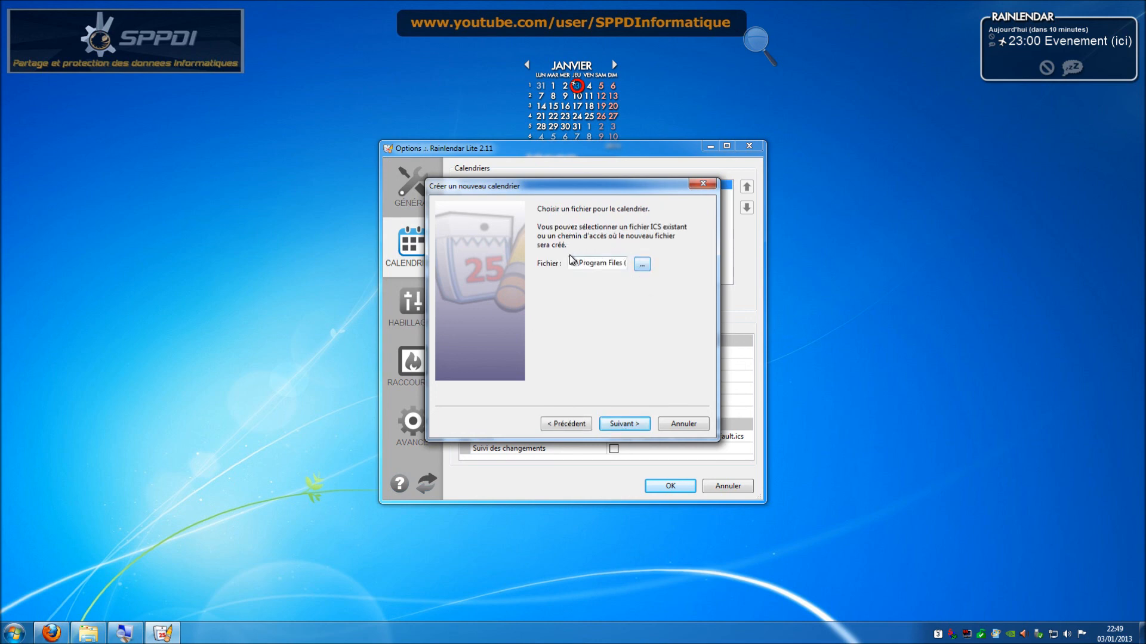
{"action": "left_click_drag", "start_coordinate": [570, 263], "coordinate": [666, 268]}
{"action": "left_click", "coordinate": [642, 265]}
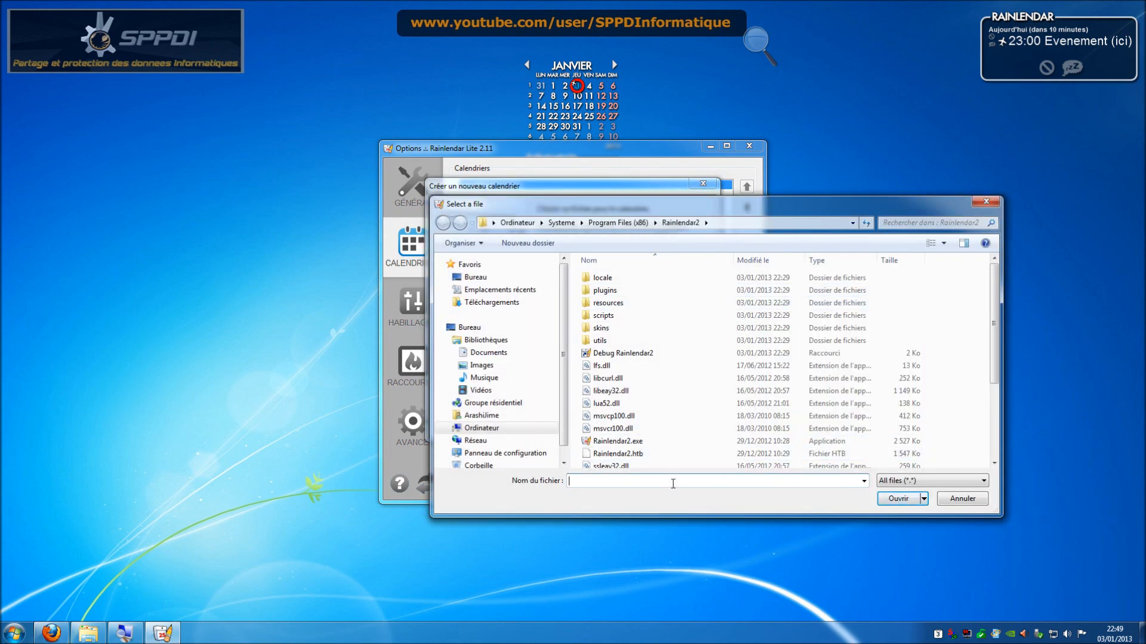
{"action": "type", "text": "calendrier2"}
{"action": "left_click", "coordinate": [907, 498]}
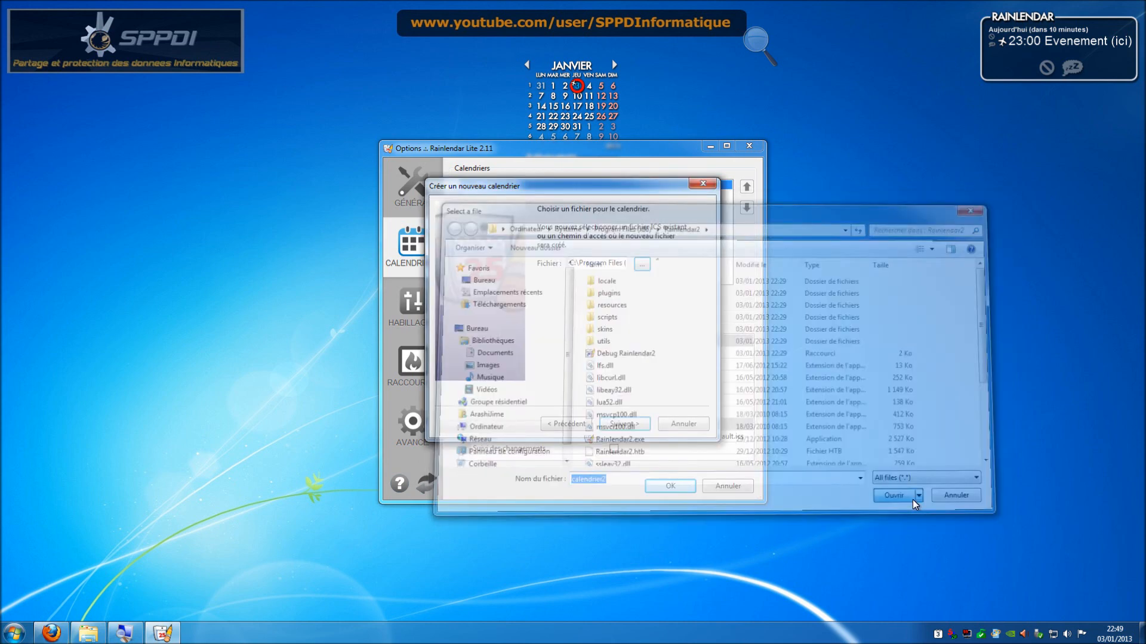
{"action": "left_click", "coordinate": [647, 424]}
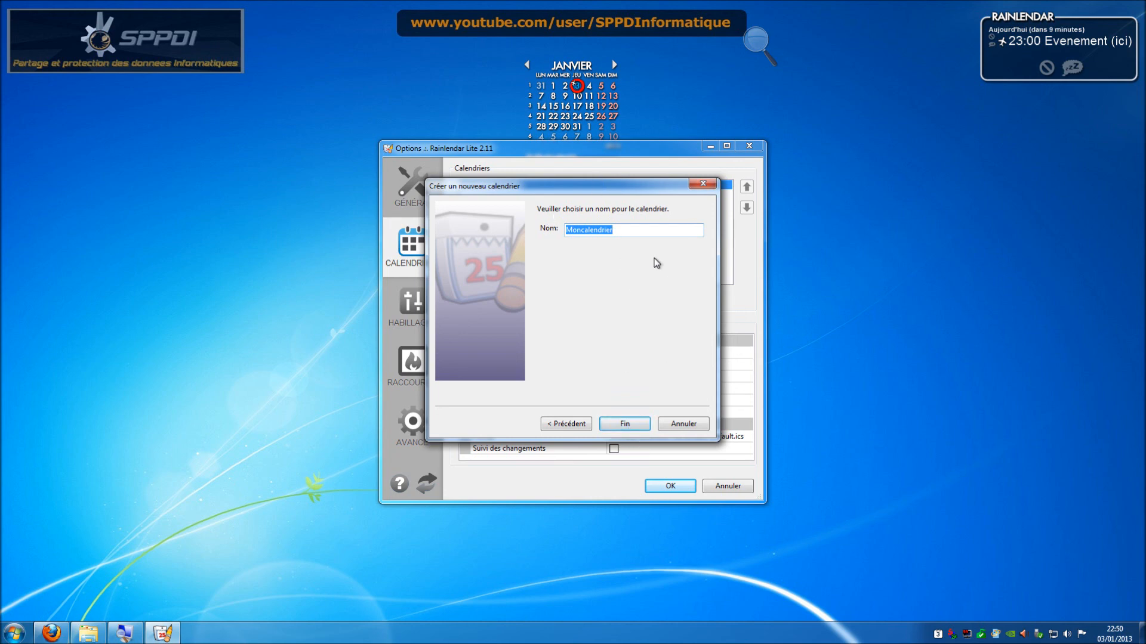
Name the new calendar Calend2, finish creating it and save the options.
{"action": "type", "text": "Calend2"}
{"action": "left_click", "coordinate": [631, 425]}
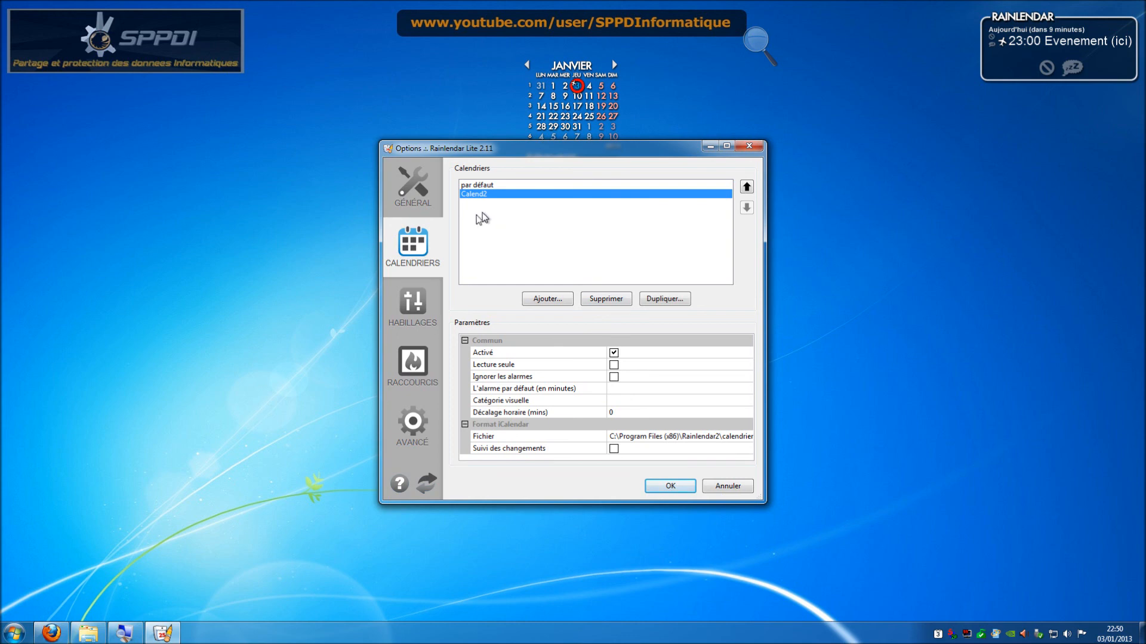
{"action": "left_click", "coordinate": [673, 487]}
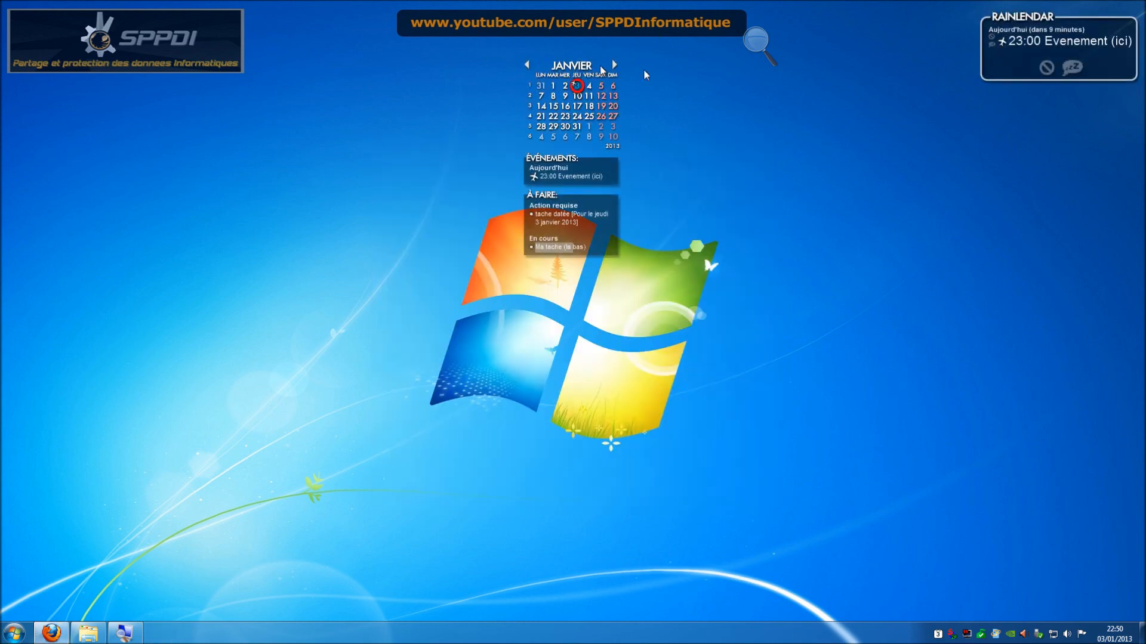
Dismiss the desktop reminder for the 23:00 event "Evenement (ici)".
{"action": "left_click", "coordinate": [1047, 68]}
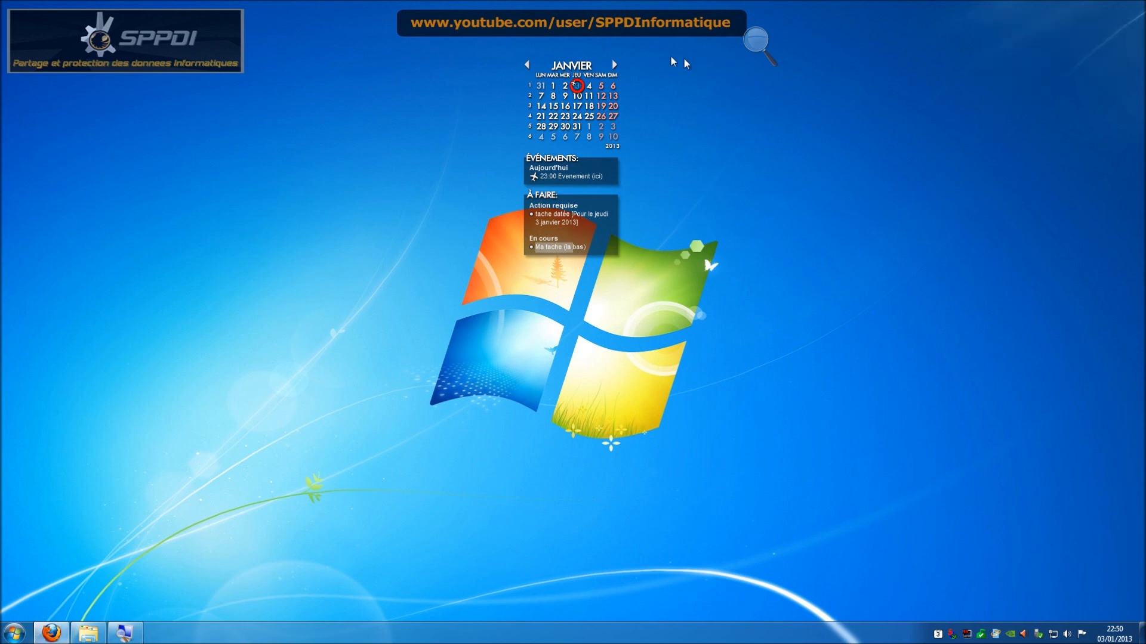
Deactivate the "par défaut" calendar to hide its events and tasks on the desktop.
{"action": "right_click", "coordinate": [598, 68]}
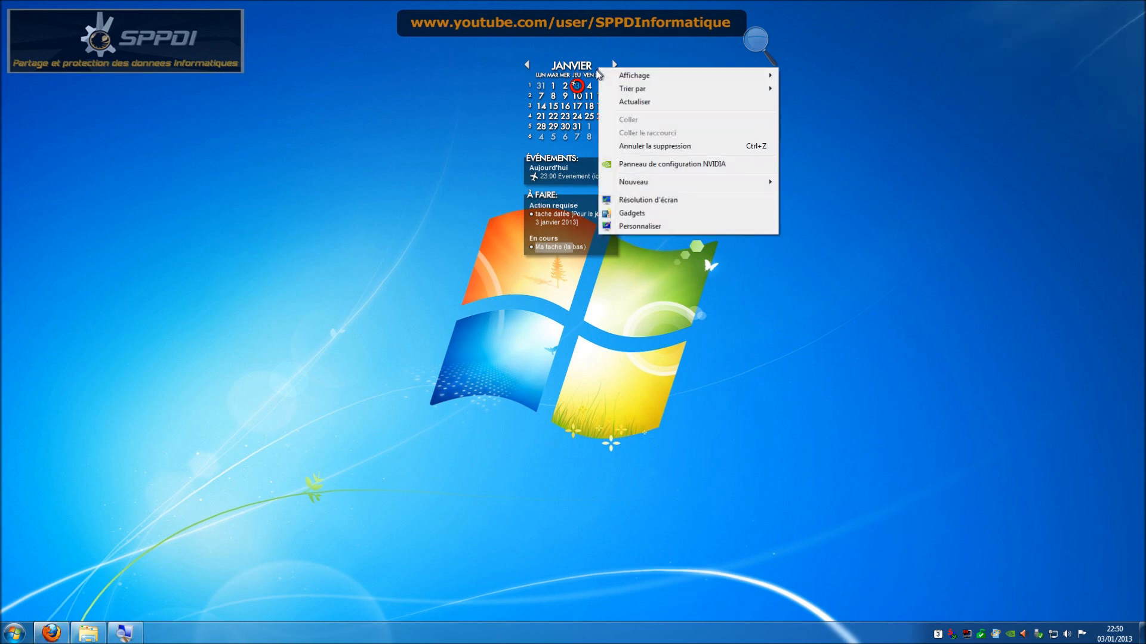
{"action": "left_click", "coordinate": [560, 128]}
{"action": "right_click", "coordinate": [559, 168]}
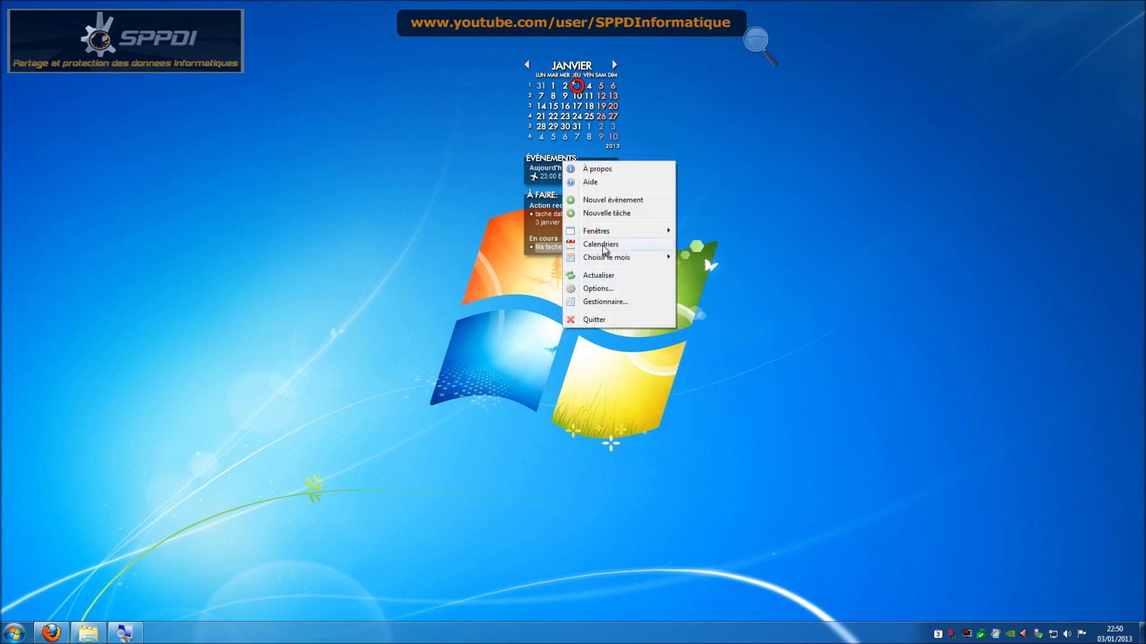
{"action": "mouse_move", "coordinate": [605, 249]}
{"action": "mouse_move", "coordinate": [640, 252]}
{"action": "left_click", "coordinate": [694, 245]}
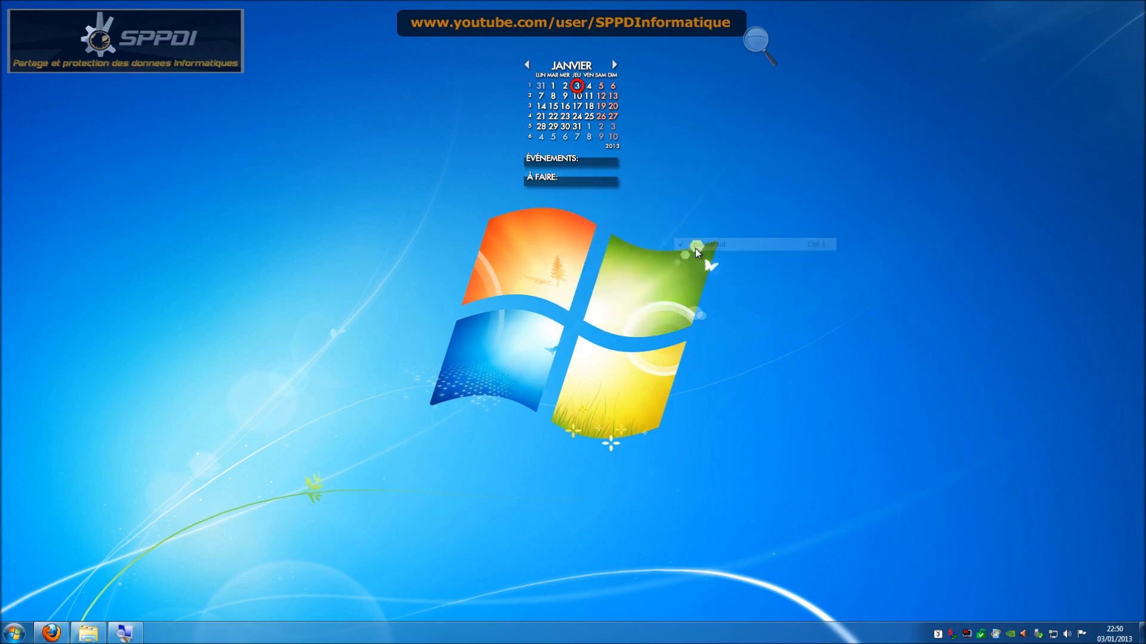
Reactivate the "par défaut" calendar to show its events and tasks on the desktop again.
{"action": "right_click", "coordinate": [595, 97]}
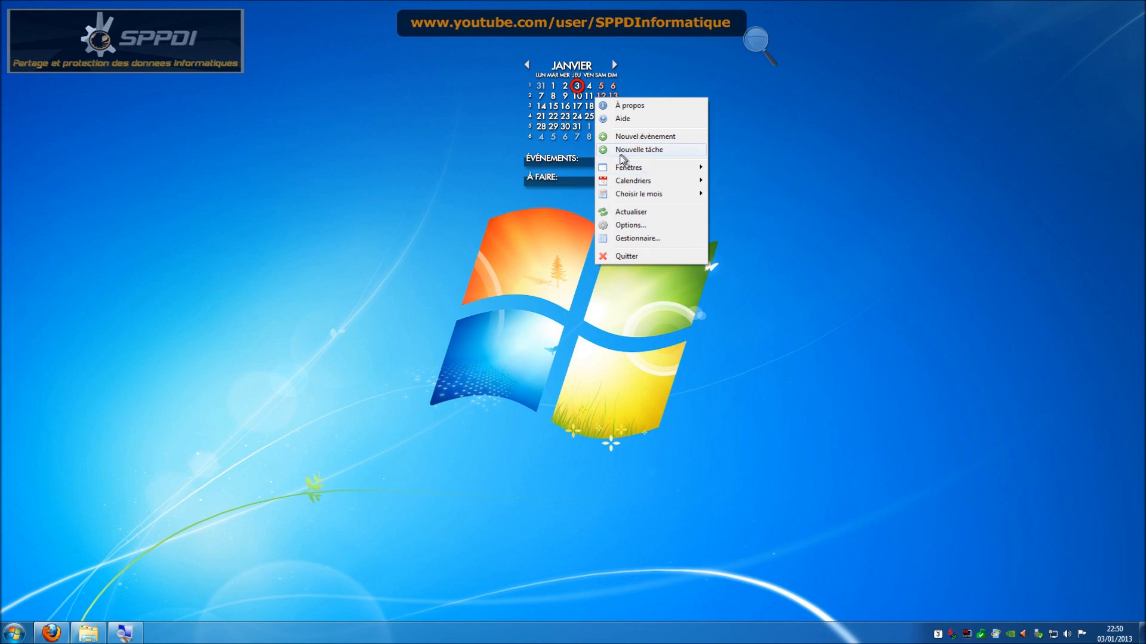
{"action": "mouse_move", "coordinate": [642, 193]}
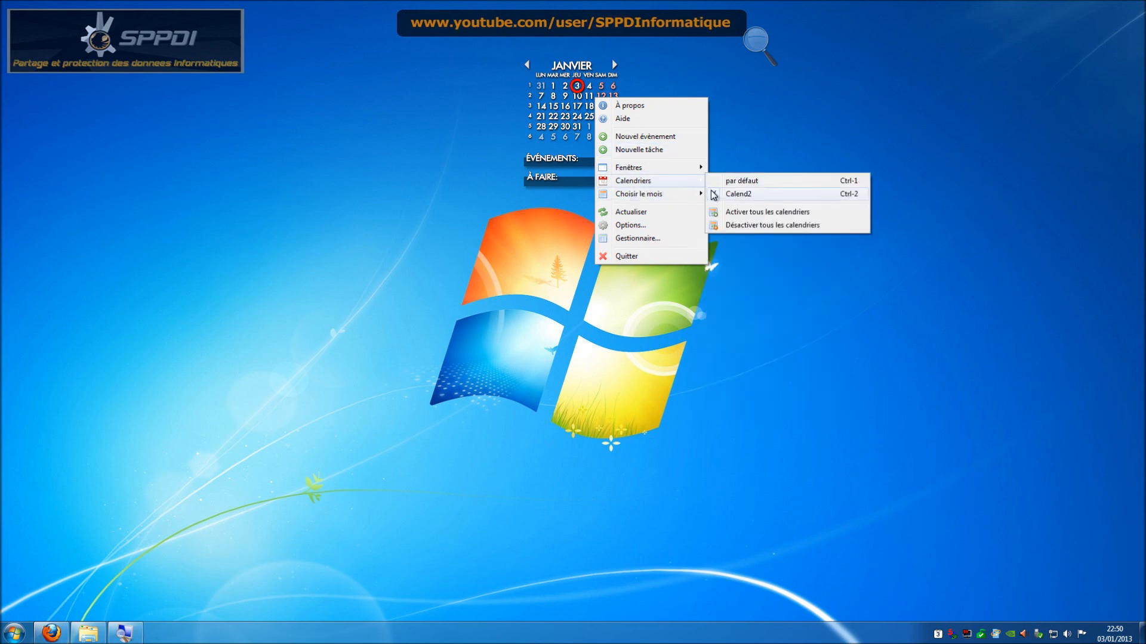
{"action": "left_click", "coordinate": [725, 183]}
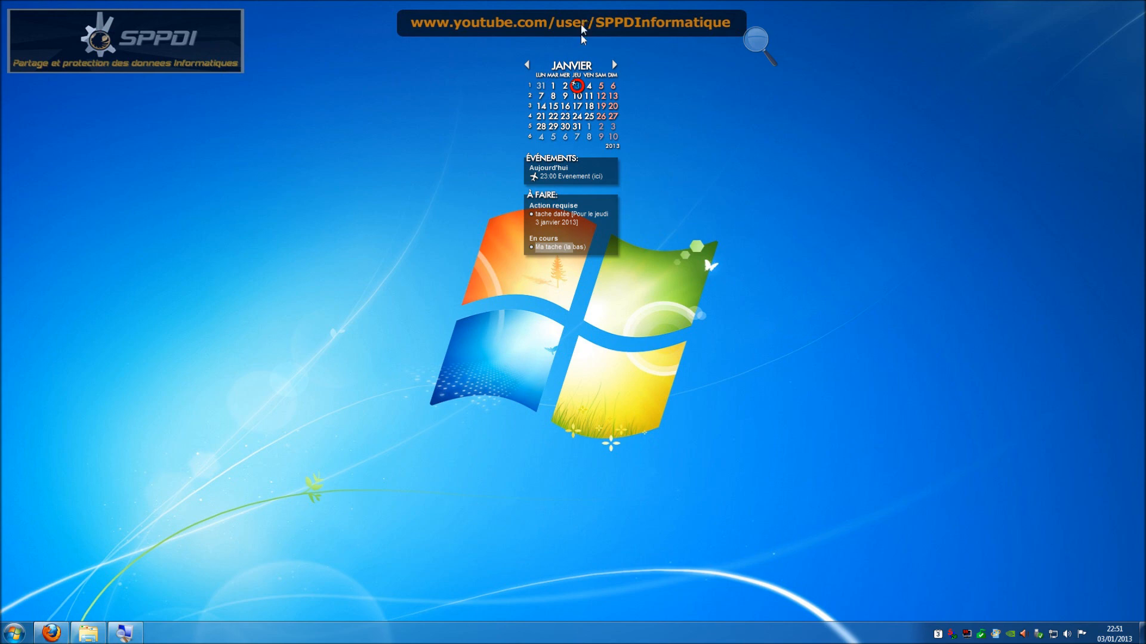
Browse the desktop calendar forward to February and back to January.
{"action": "left_click", "coordinate": [615, 66]}
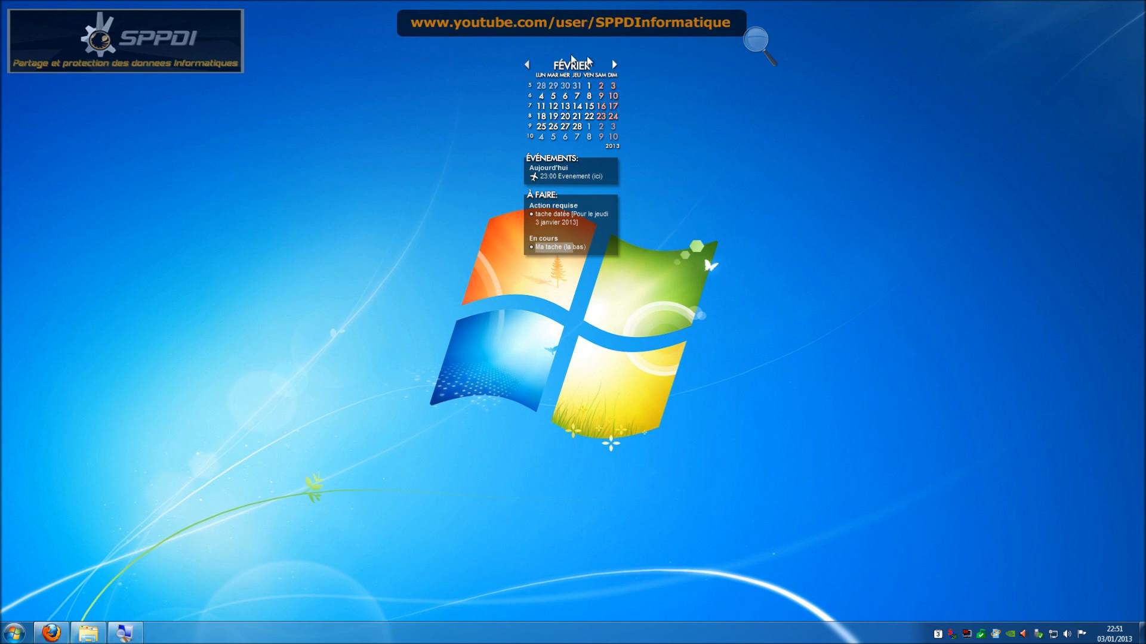
{"action": "left_click", "coordinate": [527, 66]}
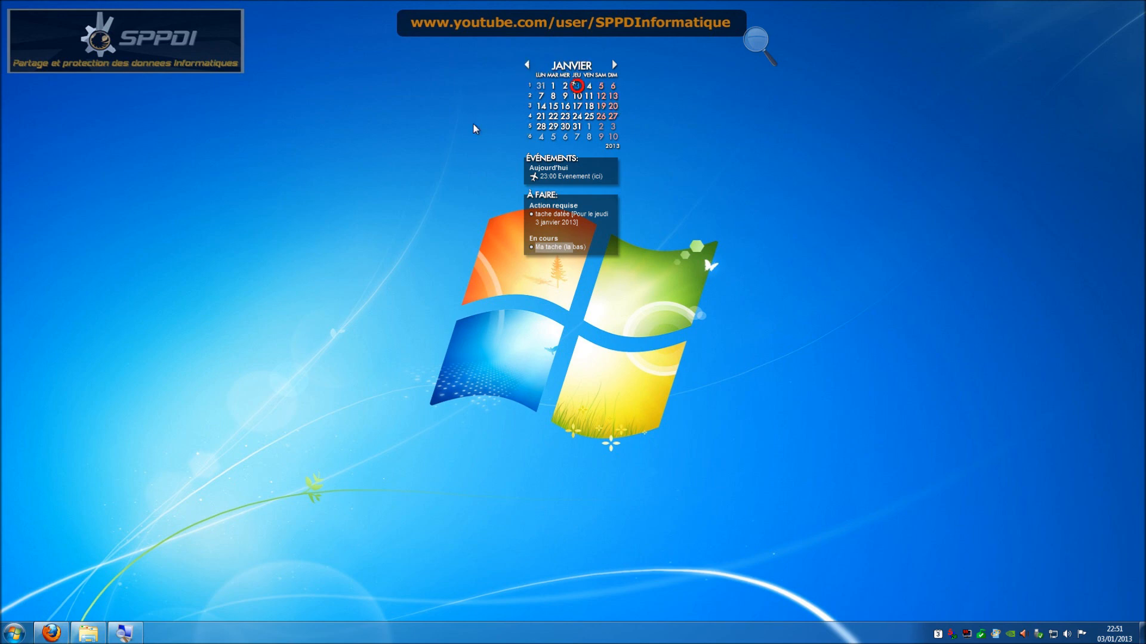